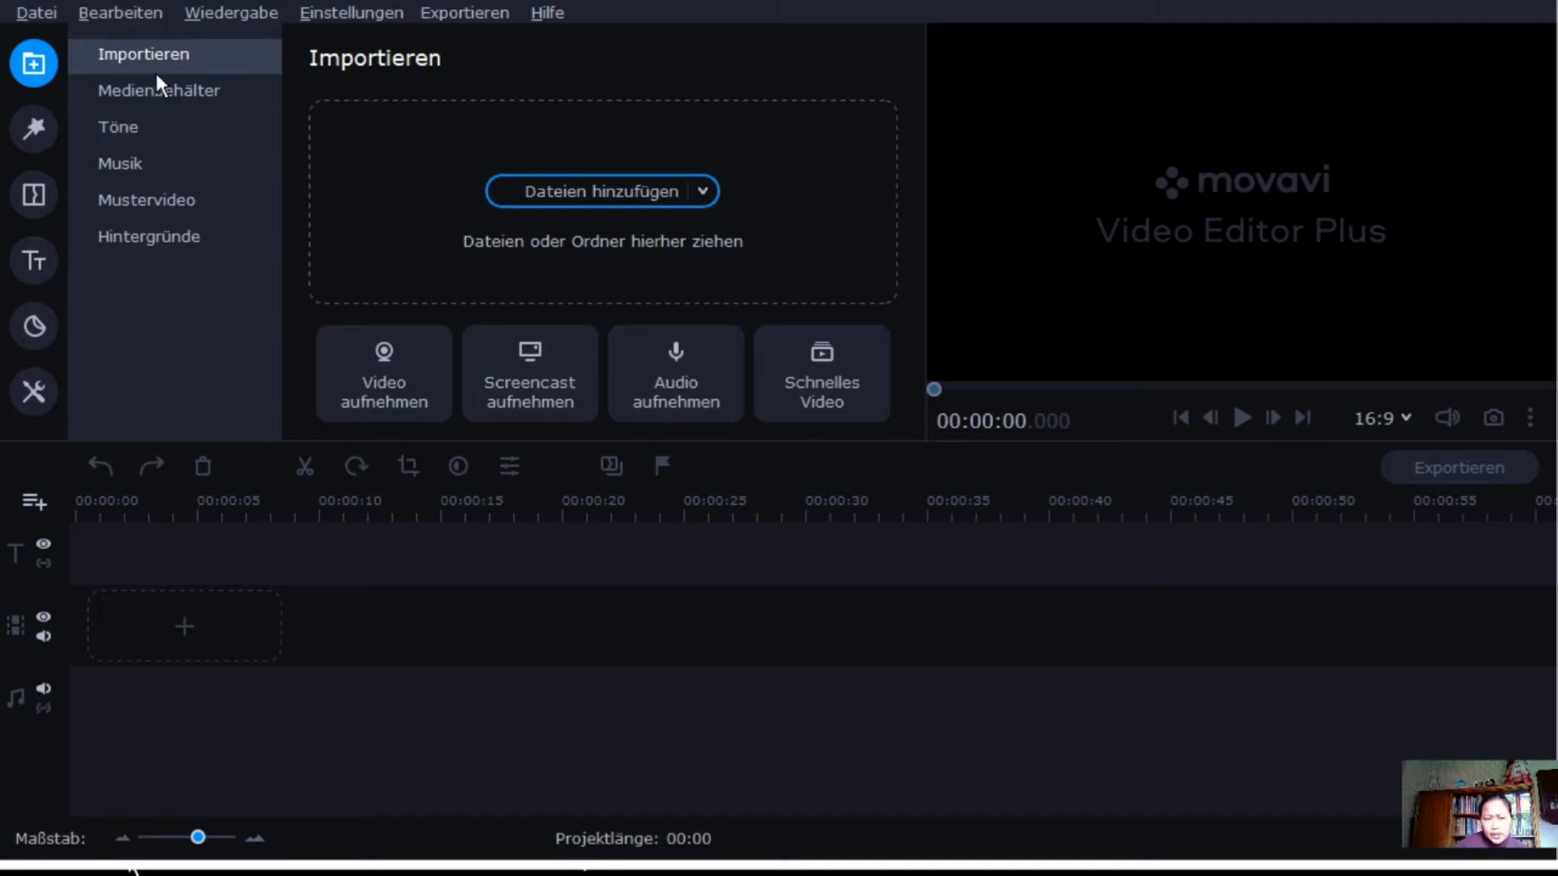
# Import VID_20200507_105044.mp4 from the desktop folder Neuer Ordner (4) and place it at the start of the video track
pyautogui.click(660, 193)
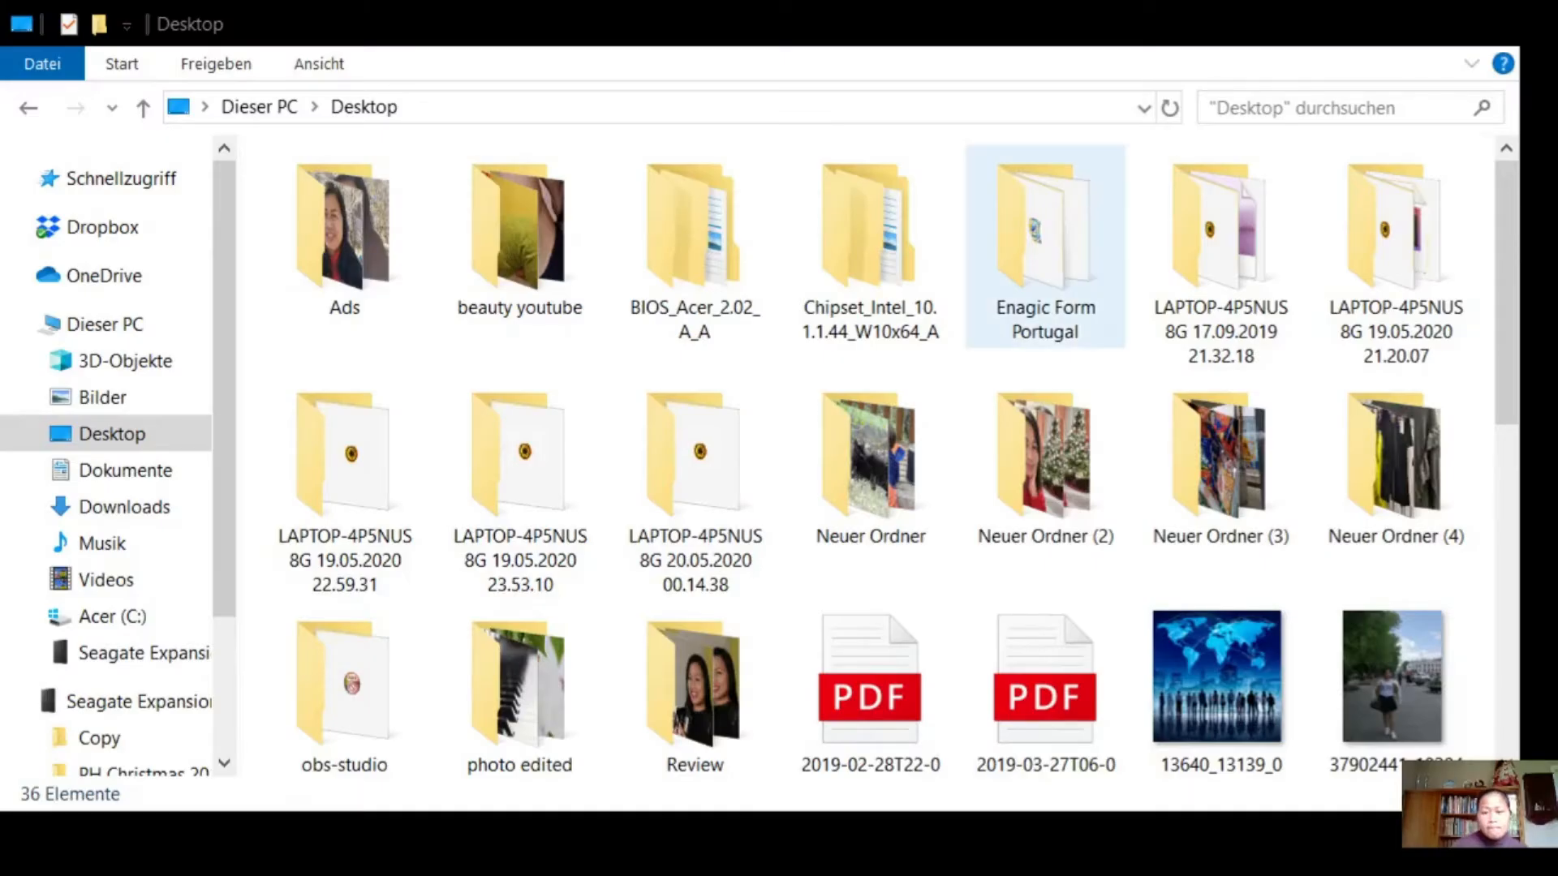
pyautogui.click(952, 61)
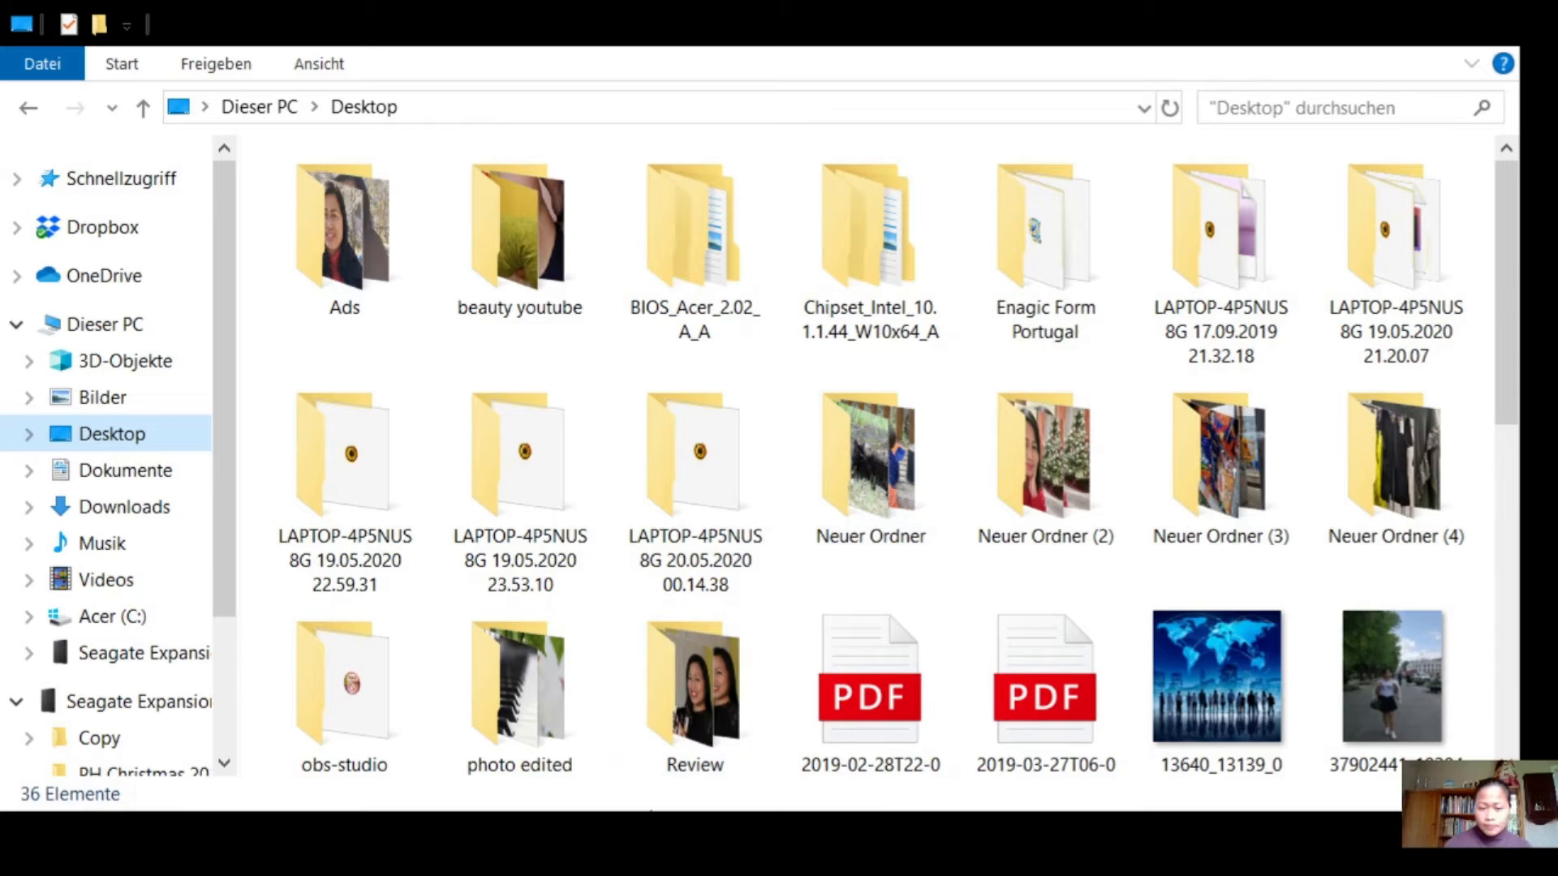
pyautogui.doubleClick(1393, 455)
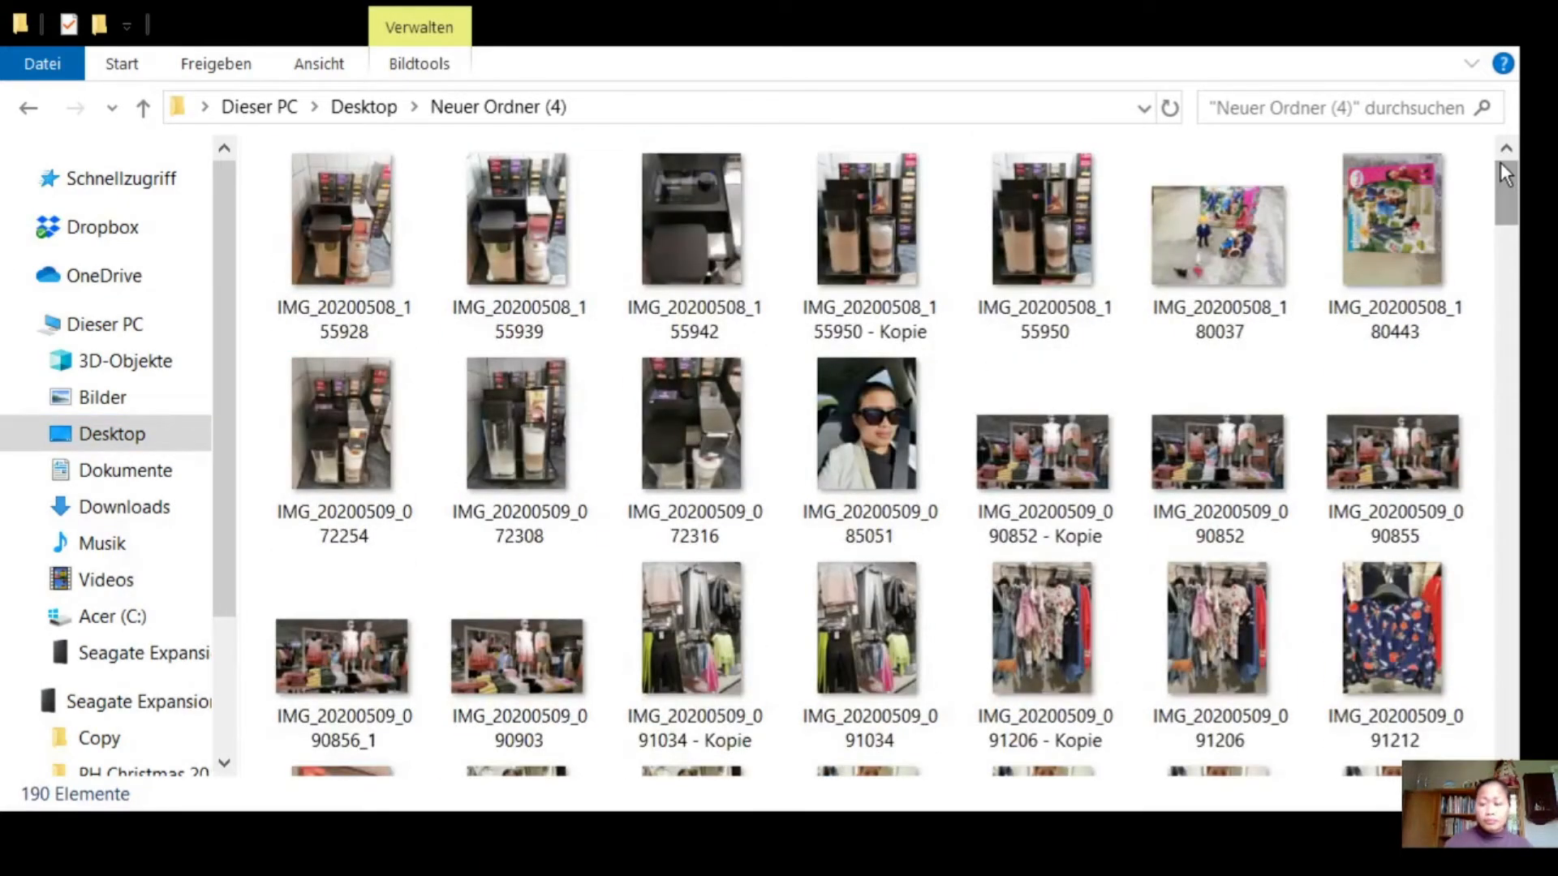
pyautogui.moveTo(1505, 202); pyautogui.dragTo(1512, 570)
pyautogui.click(1050, 438)
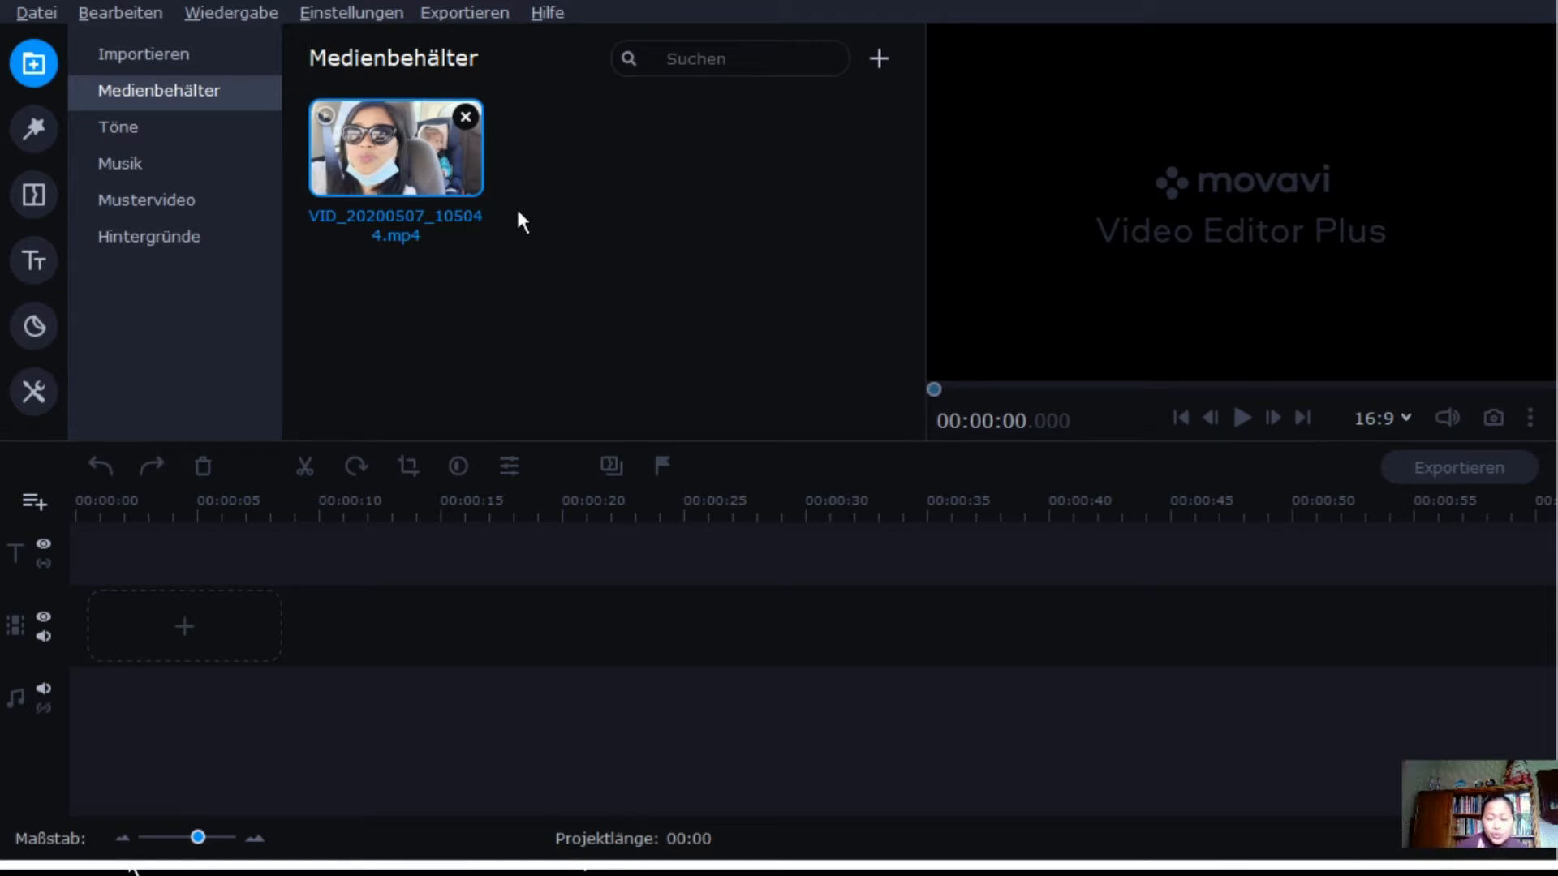
pyautogui.moveTo(475, 166); pyautogui.dragTo(98, 745)
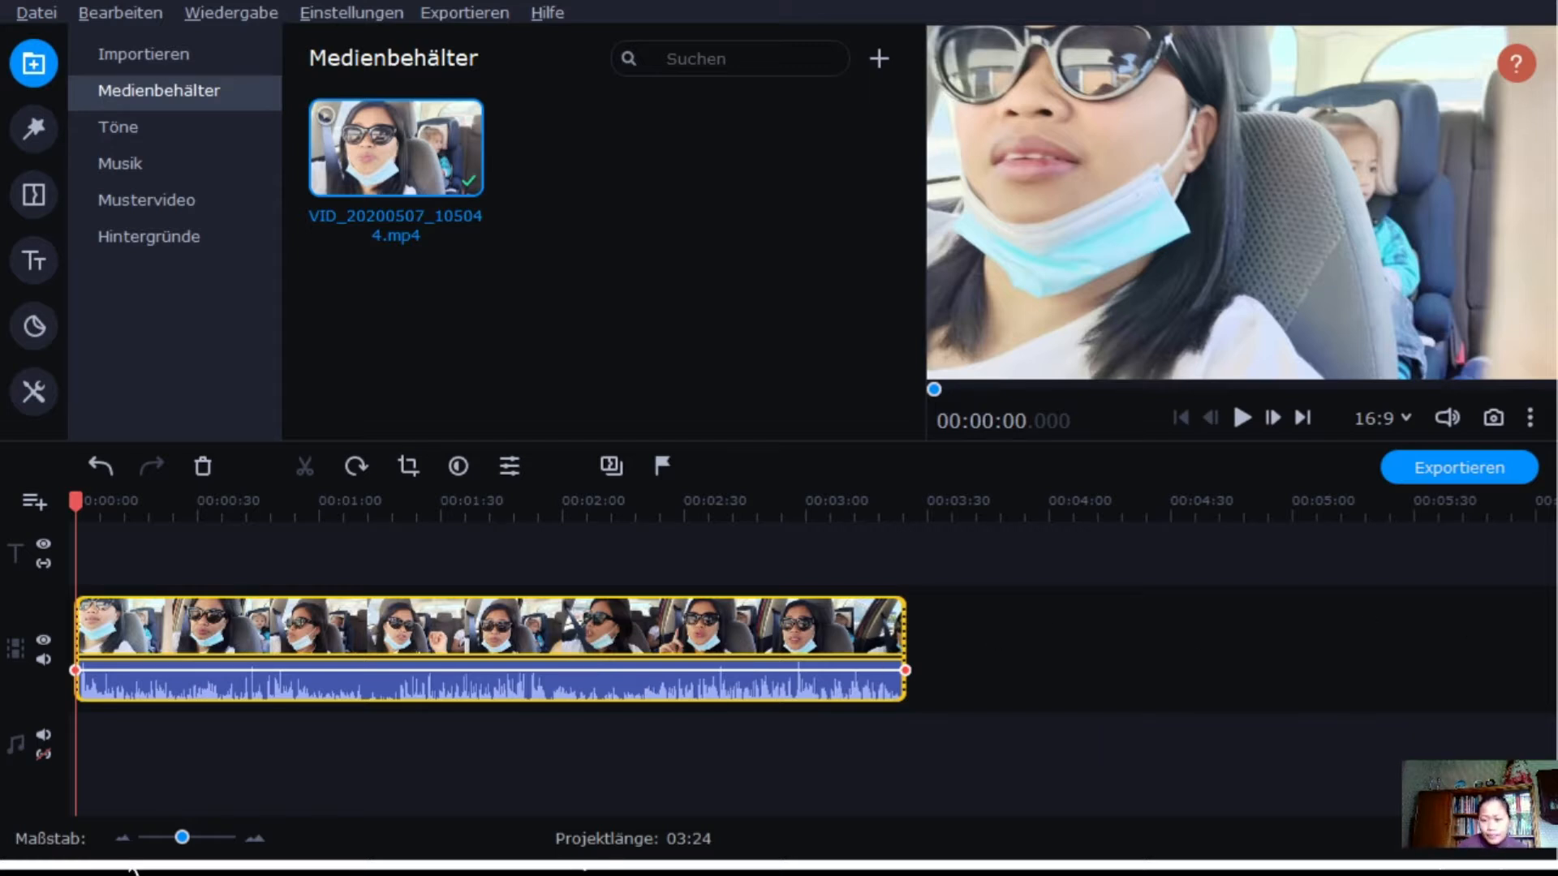
# Play the clip to find the start of the unwanted passage and split it at about 00:01:06
pyautogui.press('space')
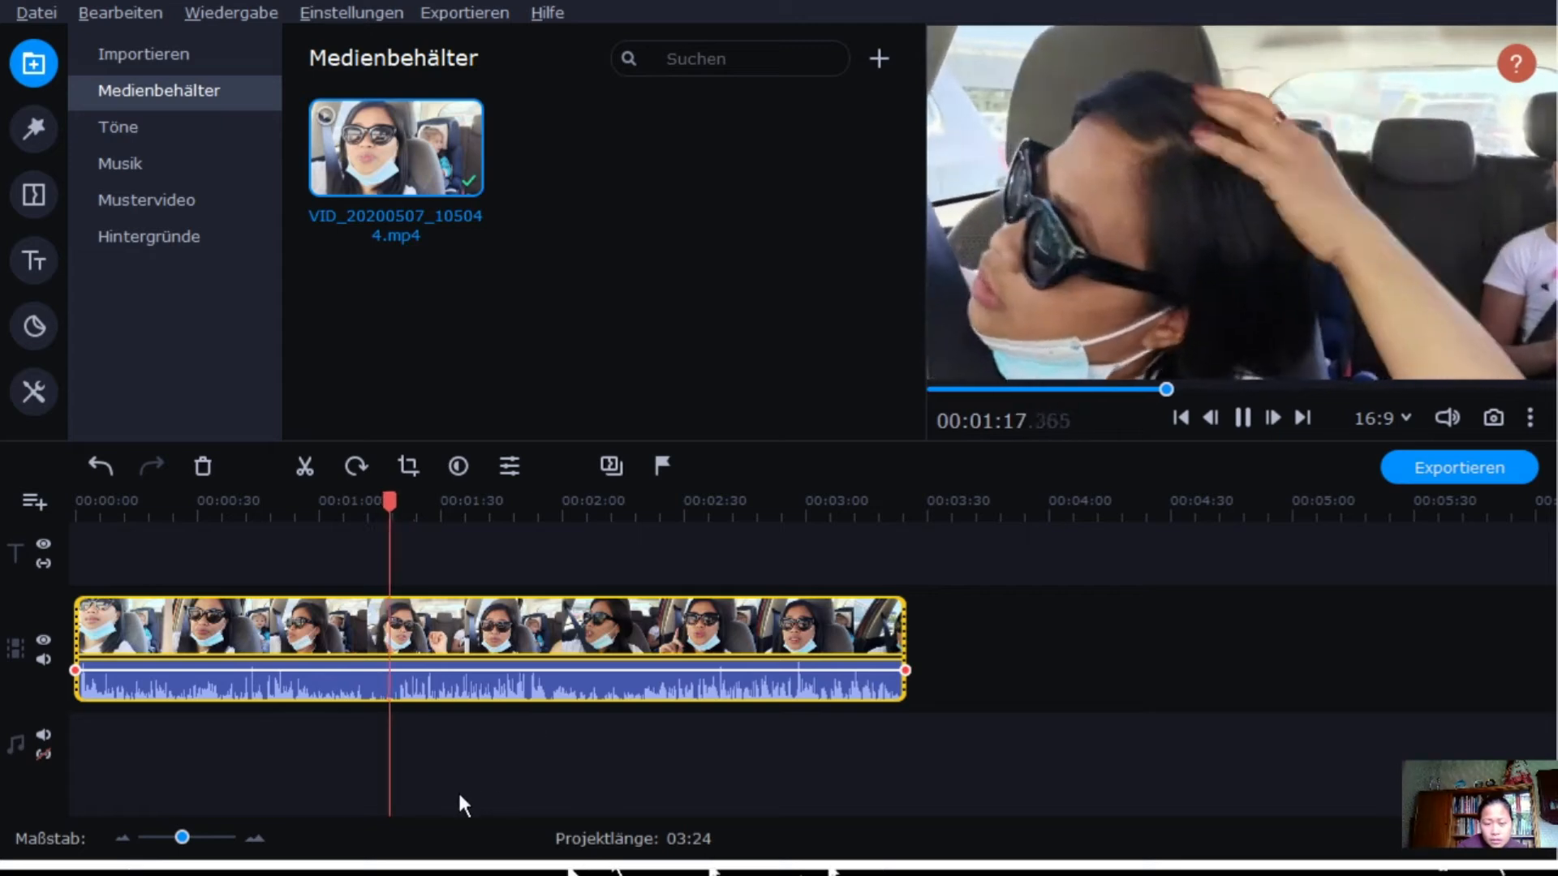
pyautogui.press('Left')
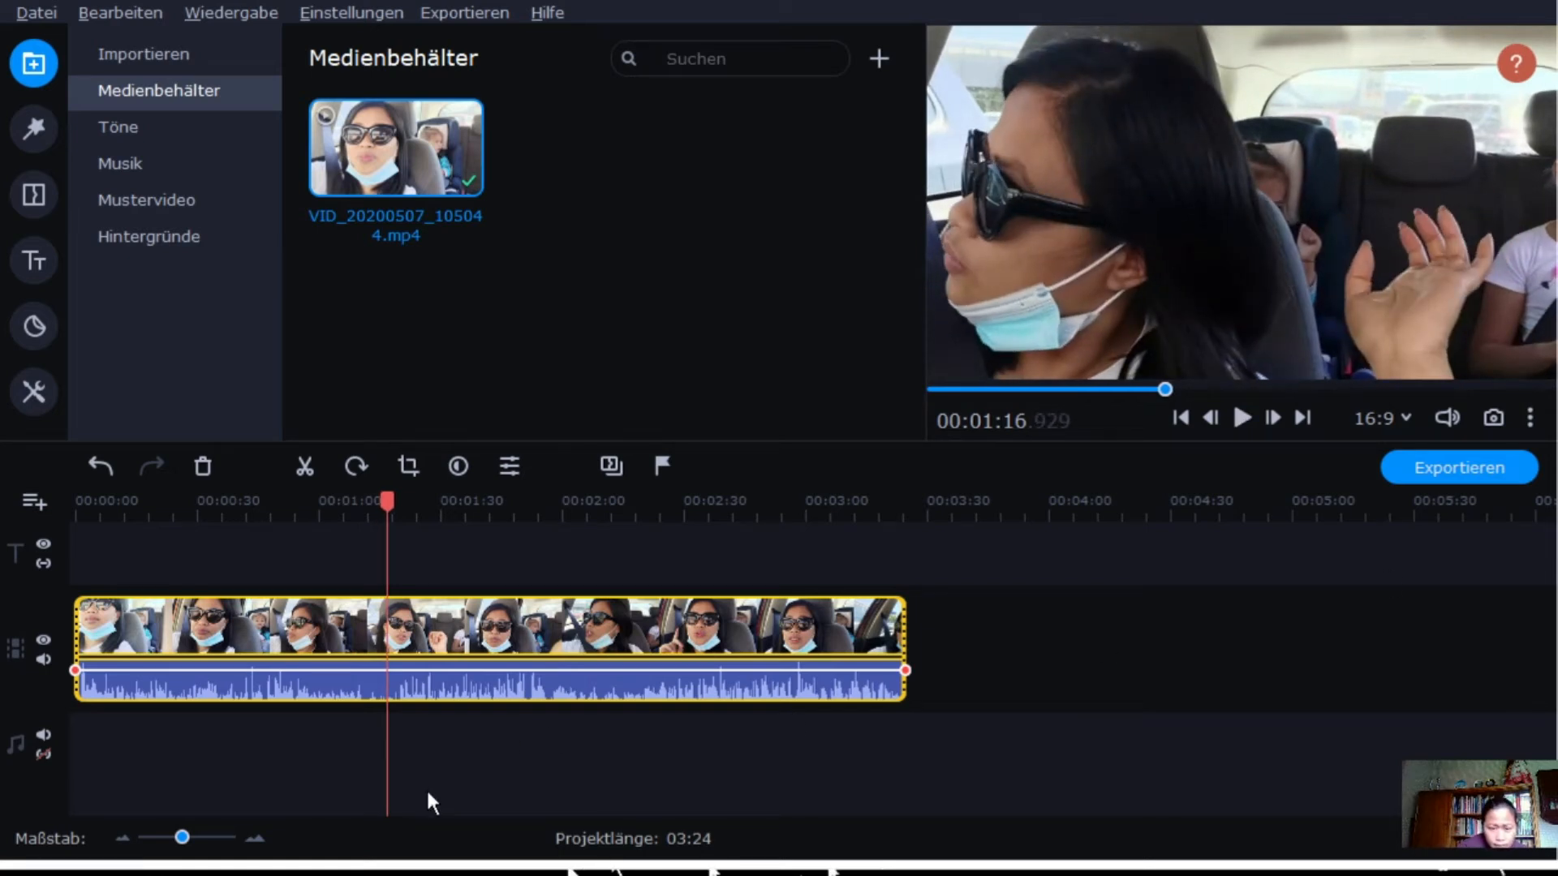
pyautogui.press('Left')
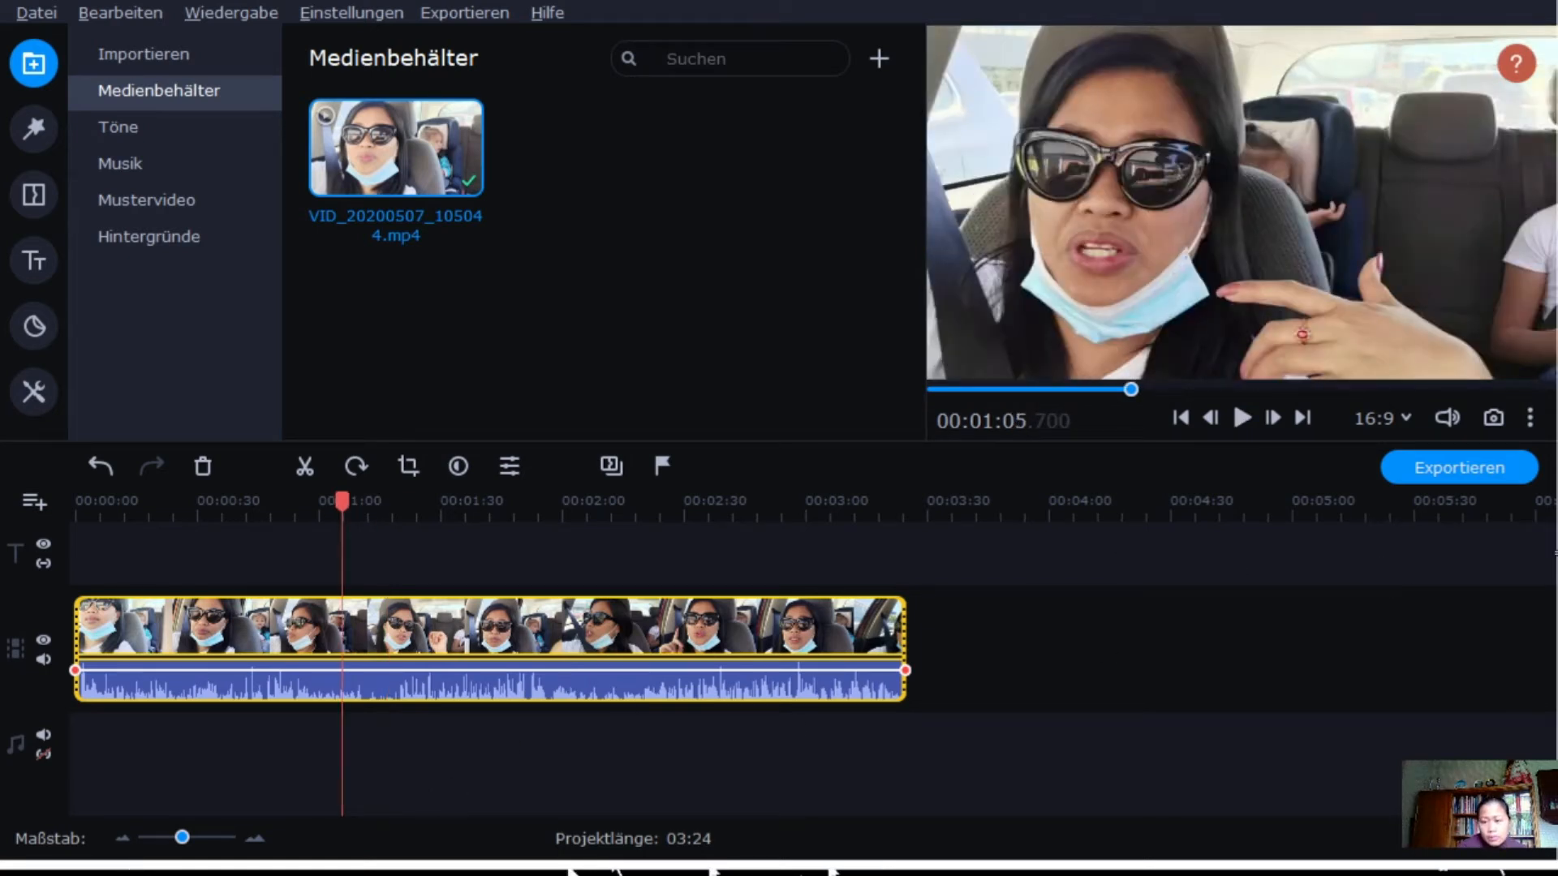
pyautogui.press('space')
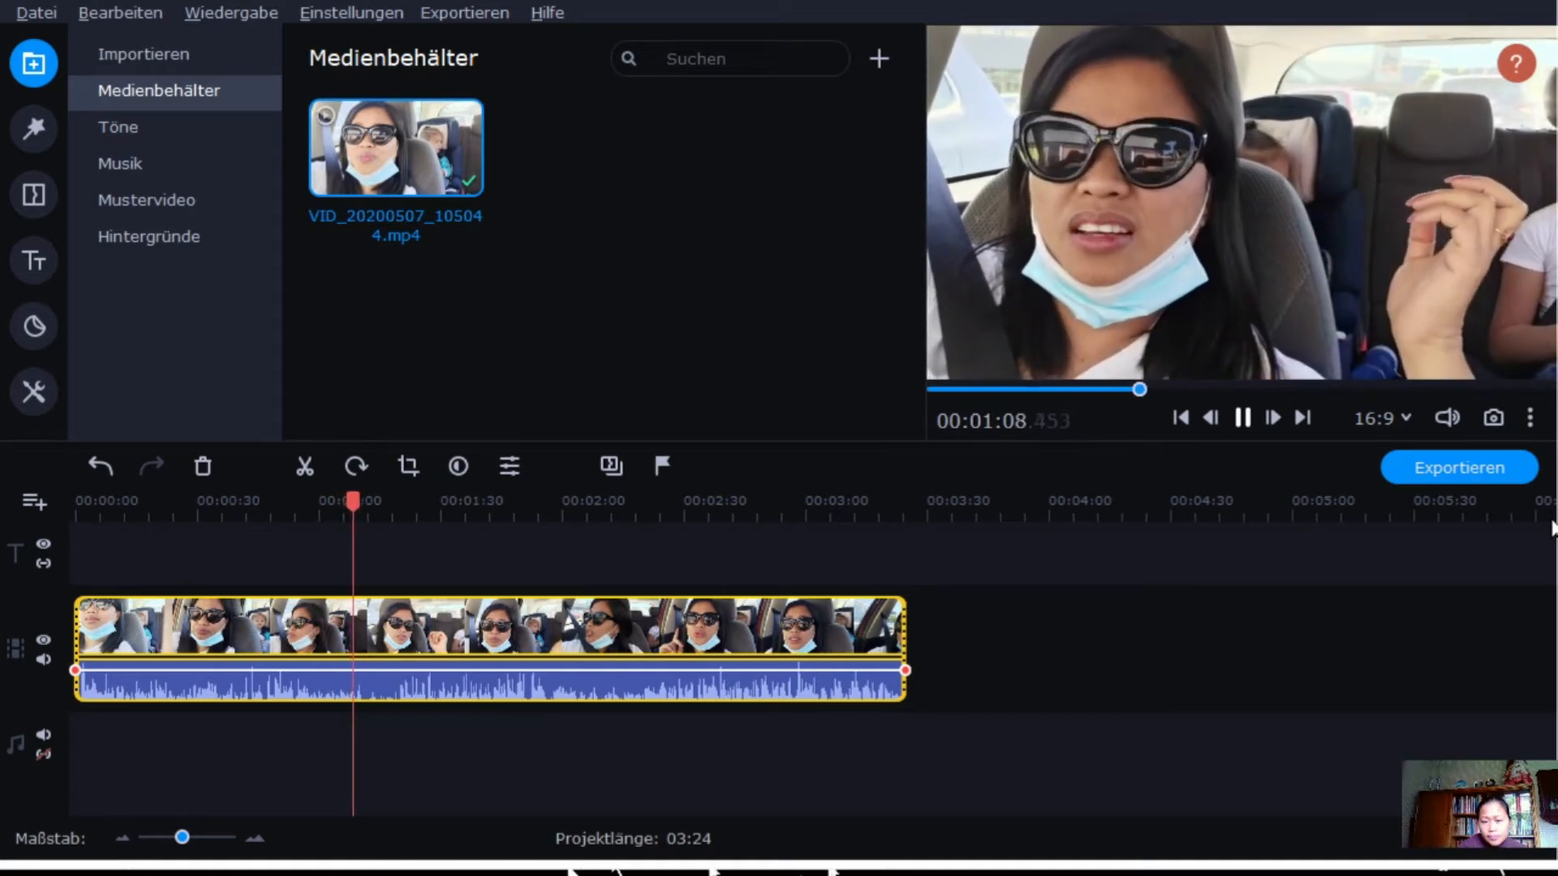
pyautogui.press('space')
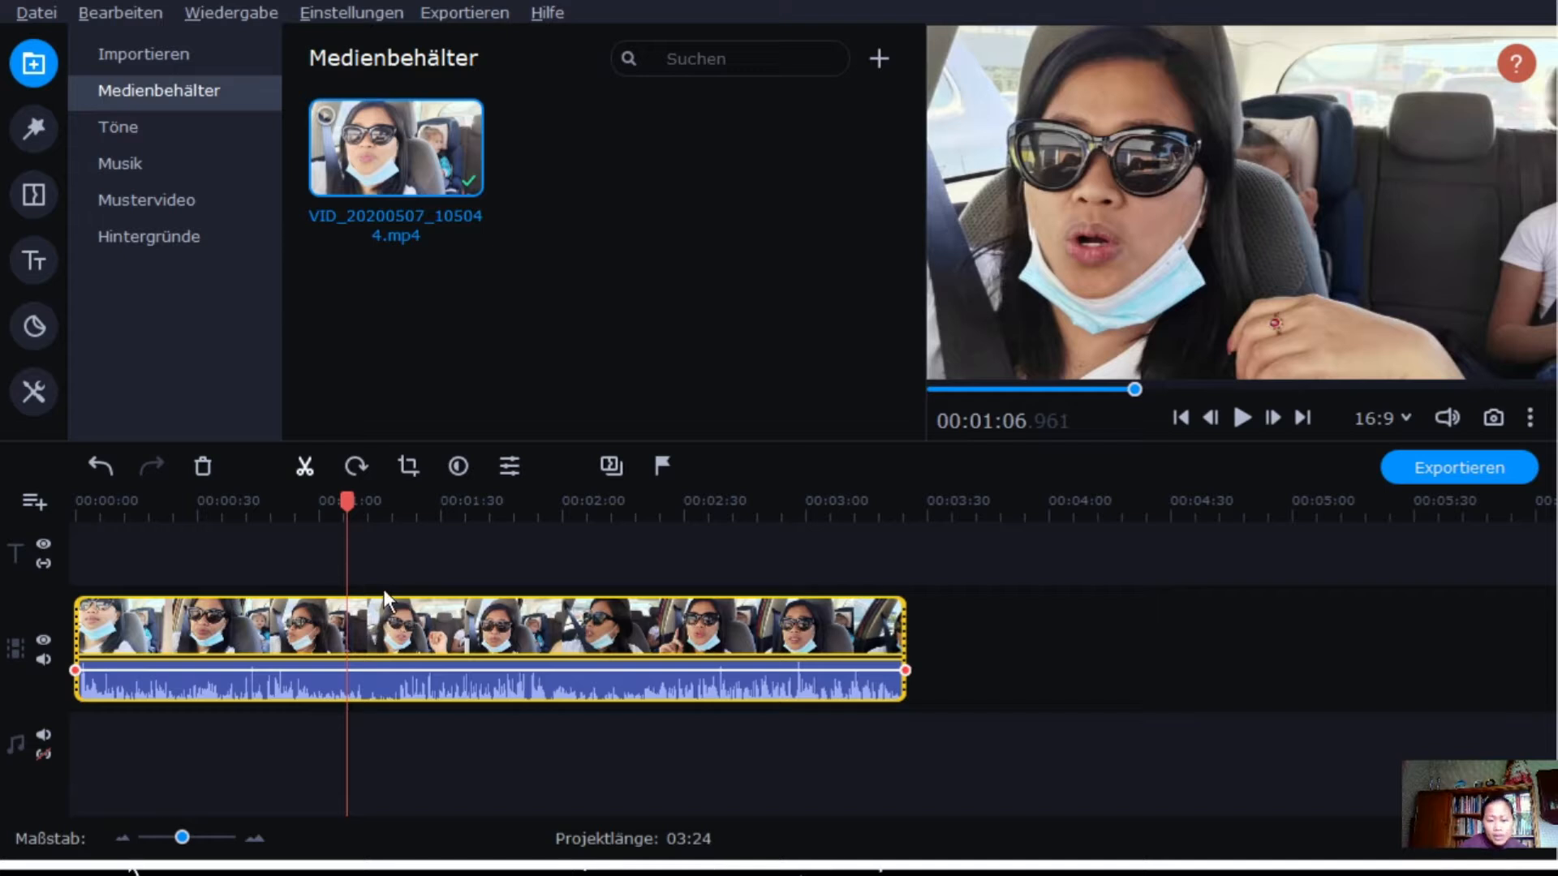
pyautogui.hotkey('ctrl', 'b')
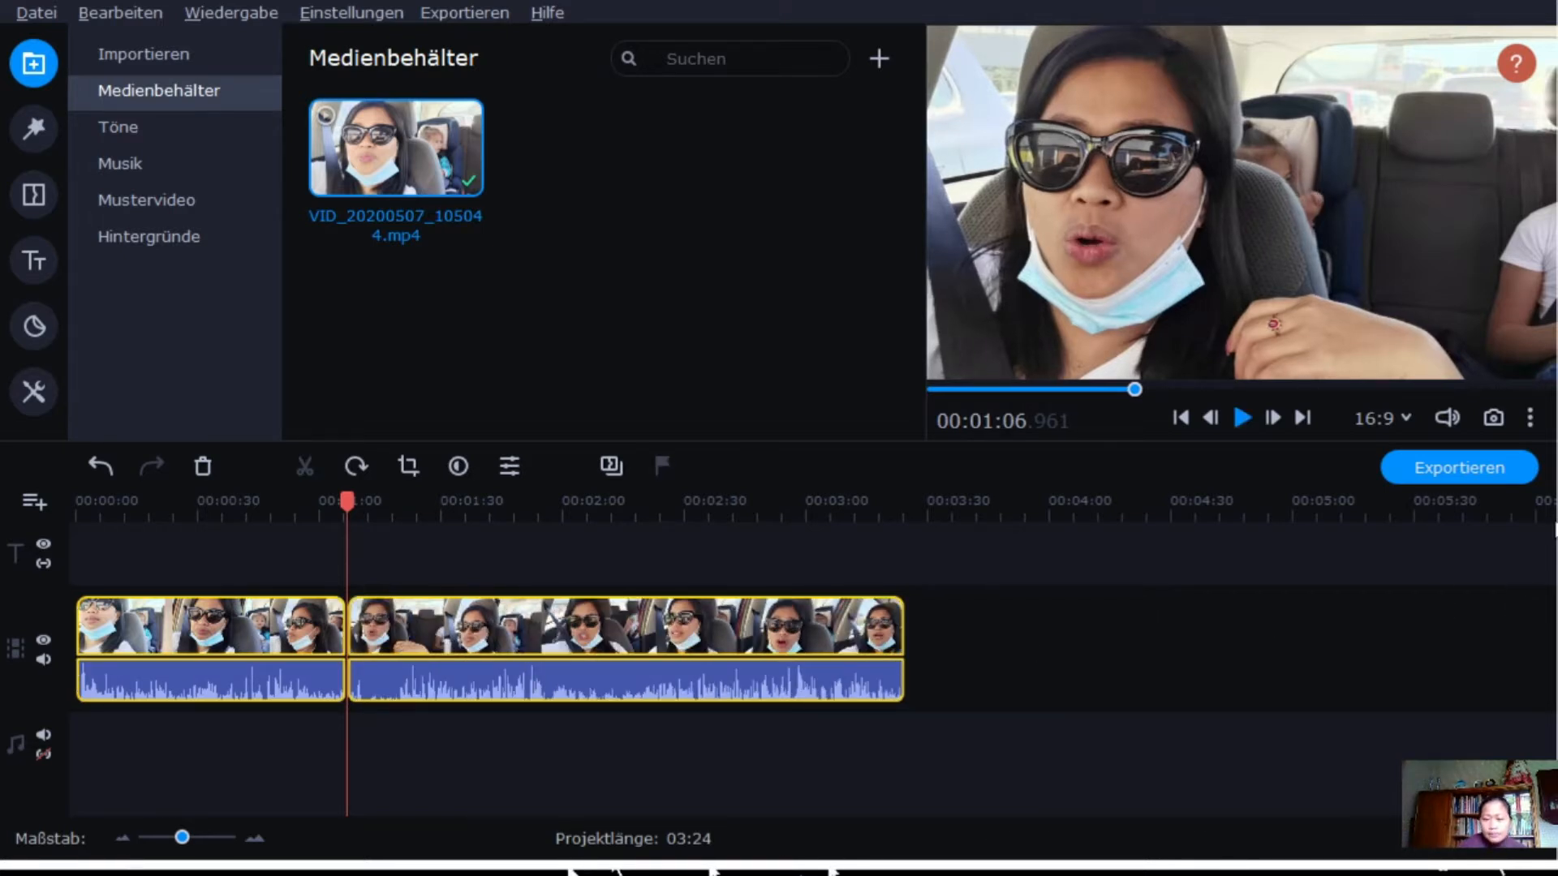
# Play on to the end of the unwanted passage and split the clip again at about 00:01:19
pyautogui.press('space')
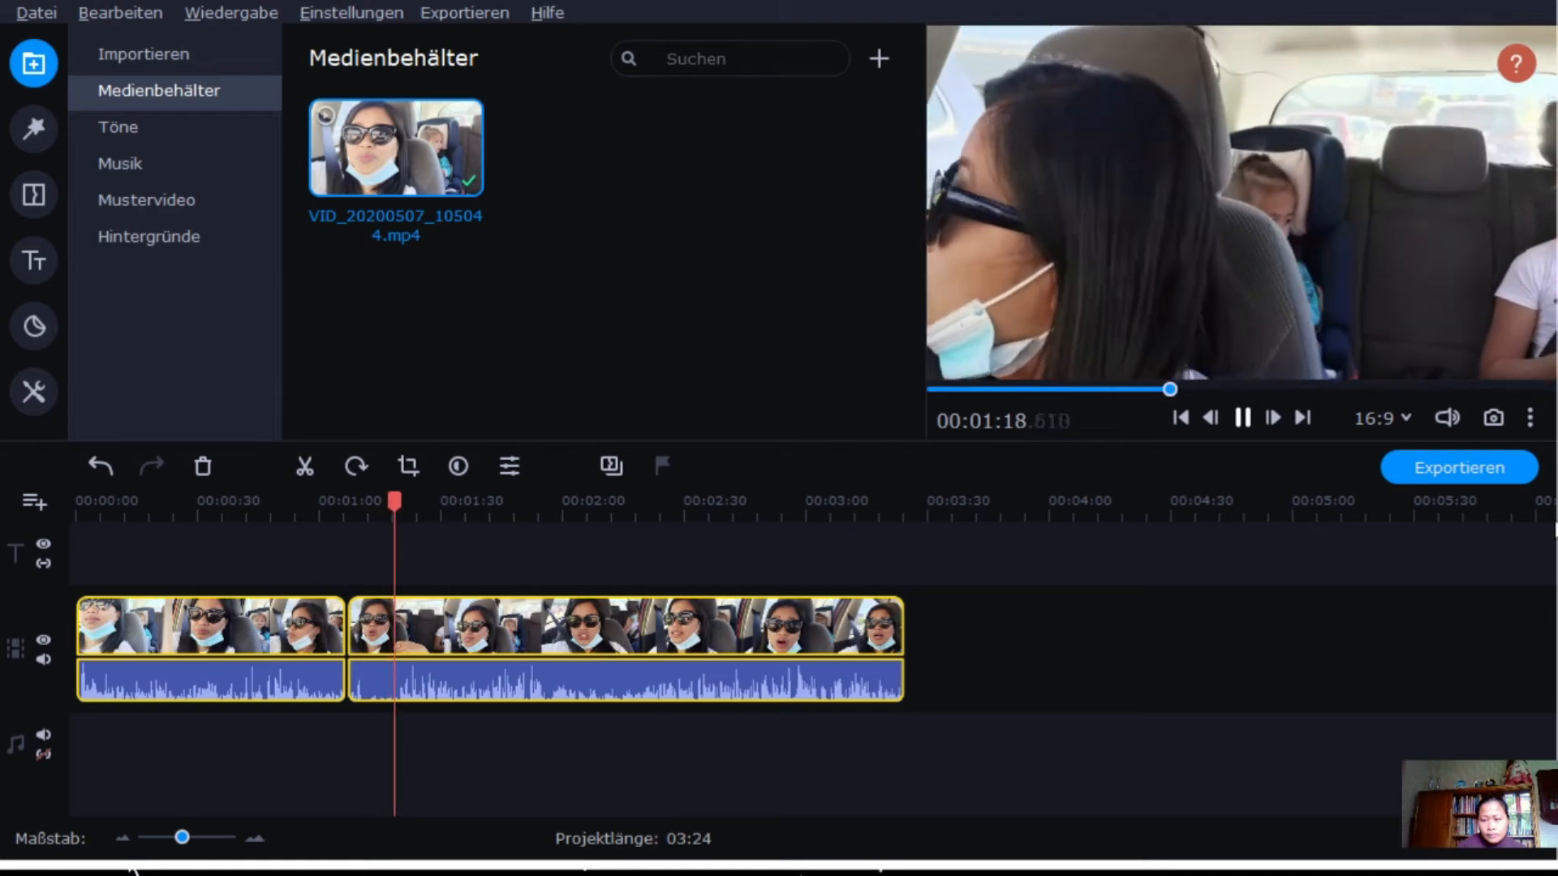
pyautogui.press('space')
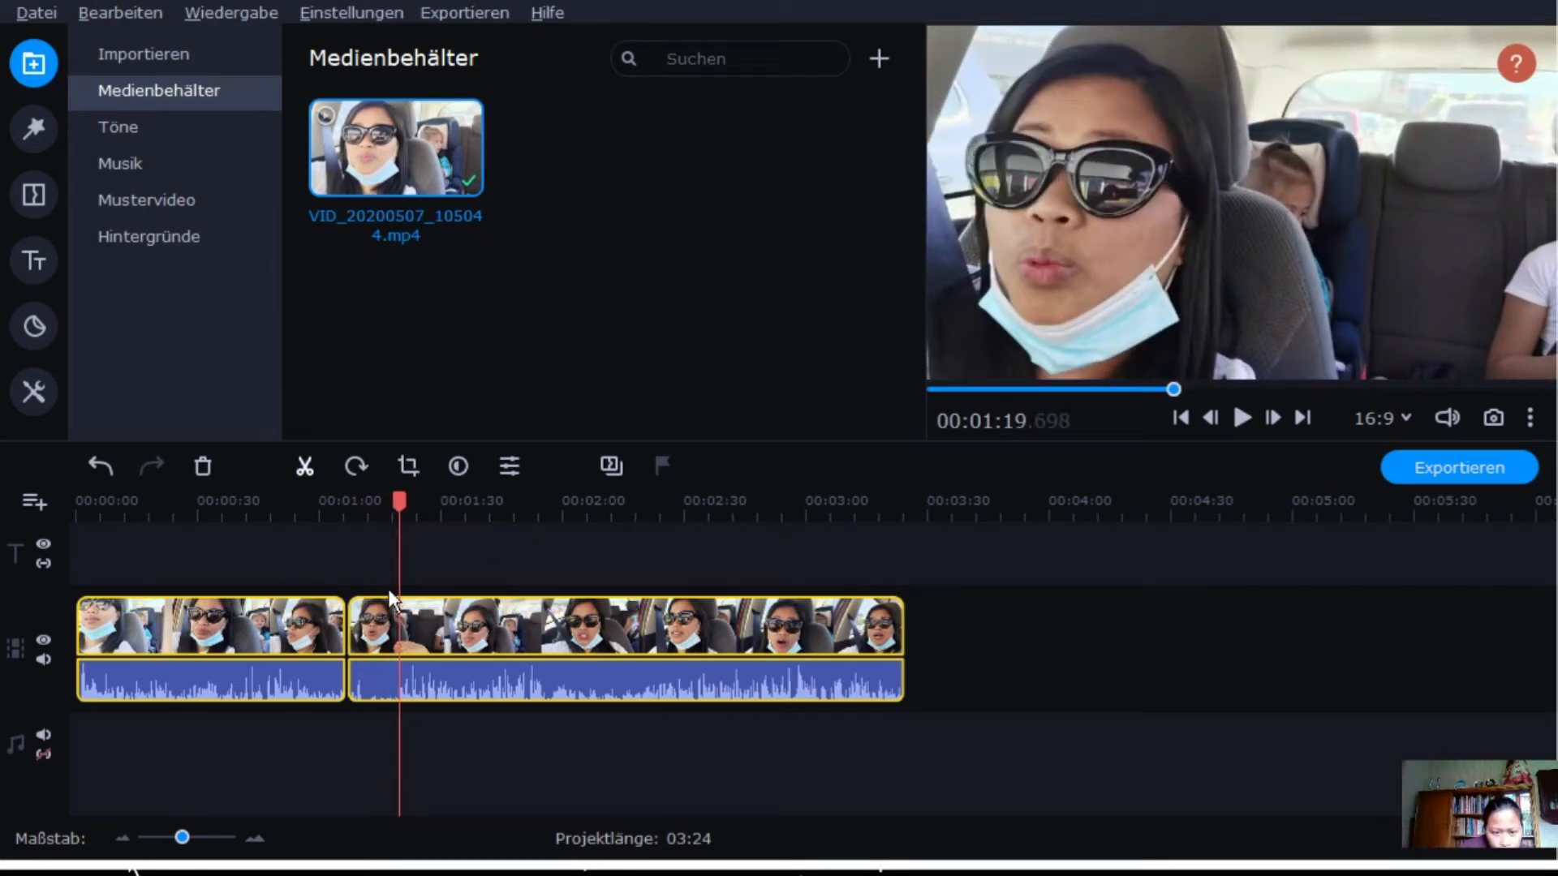
pyautogui.hotkey('ctrl', 'b')
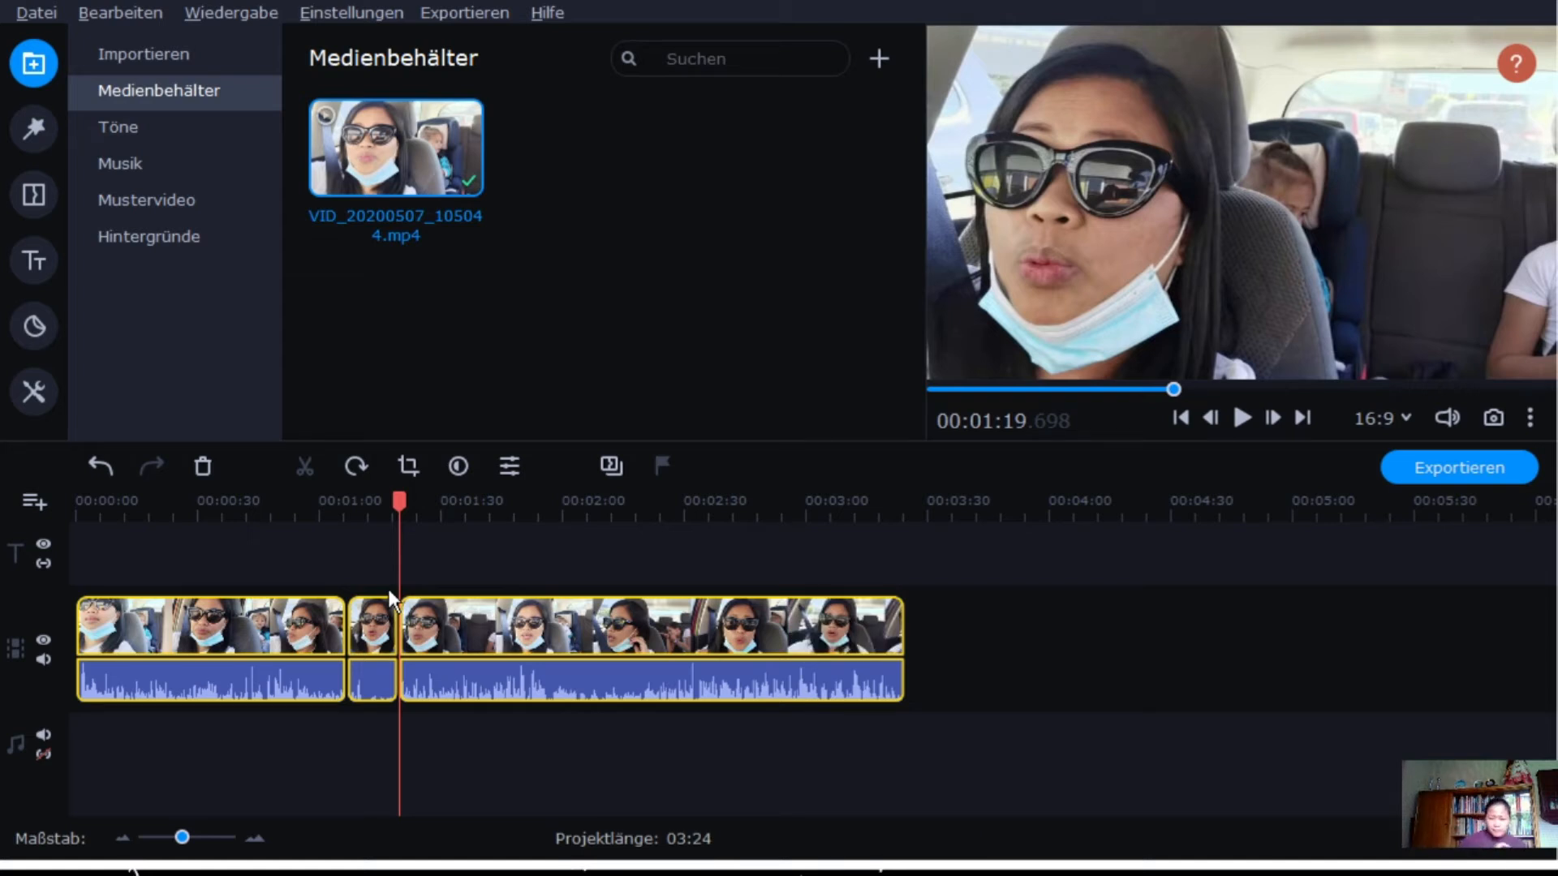
# Delete only the short middle segment between the two cuts from the video track
pyautogui.click(610, 704)
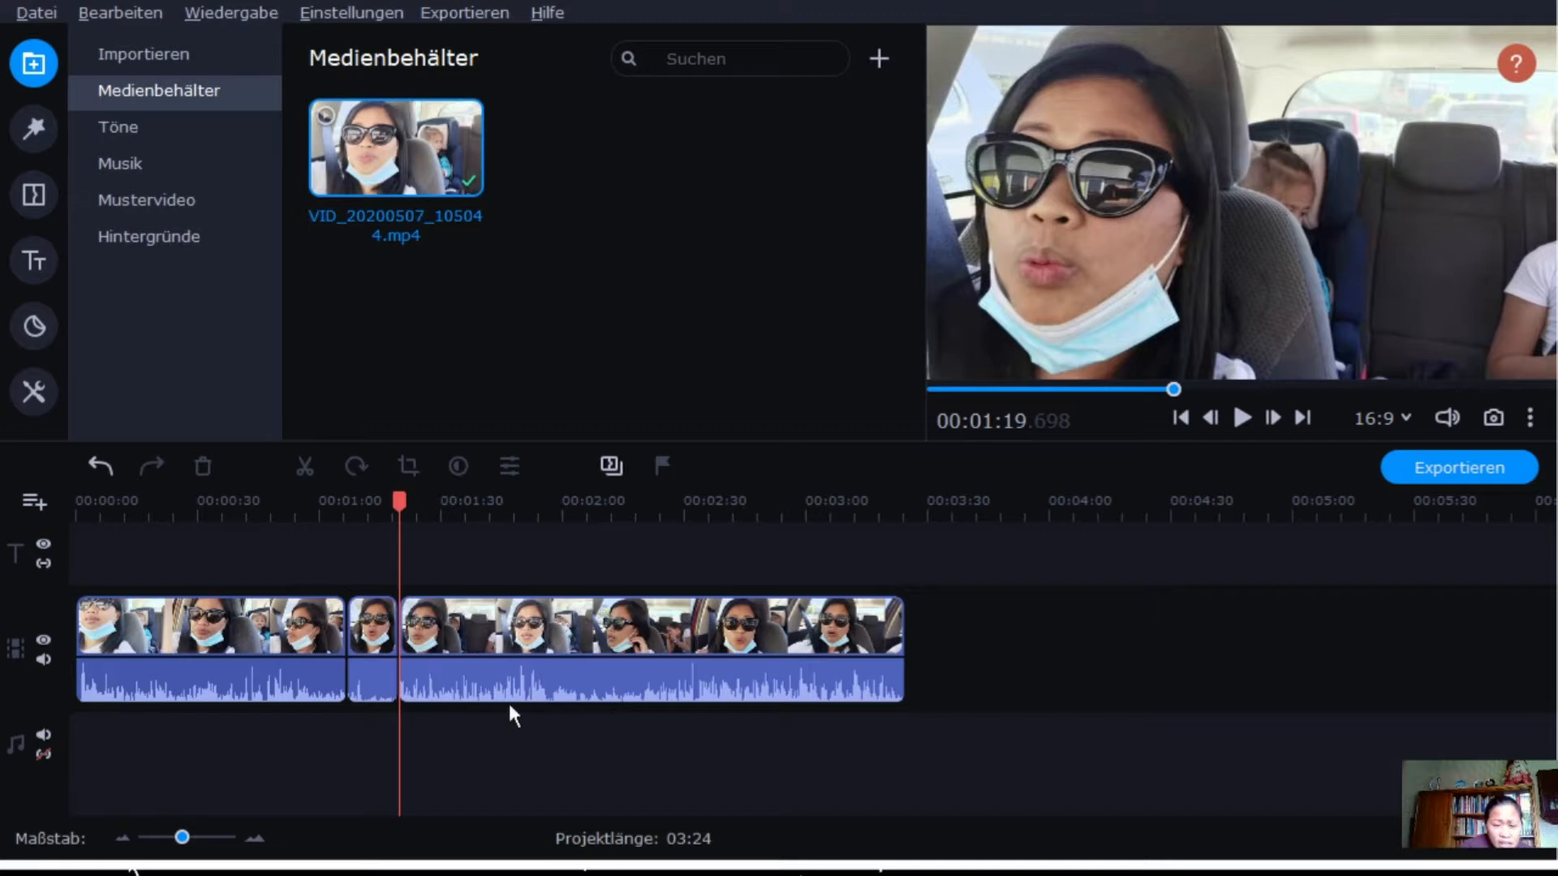
pyautogui.click(464, 765)
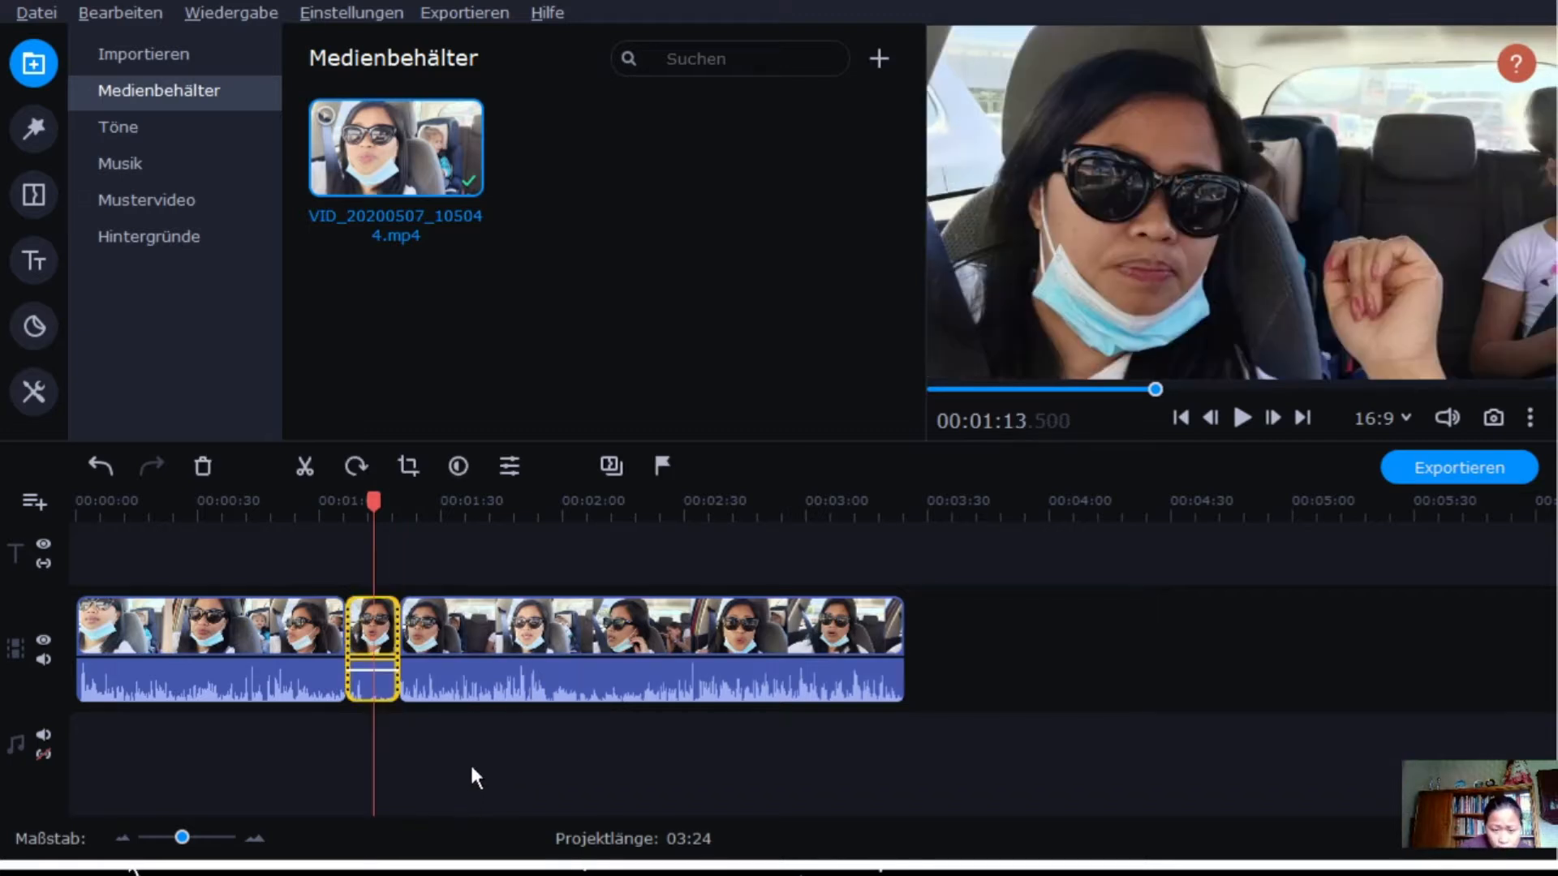
pyautogui.click(485, 701)
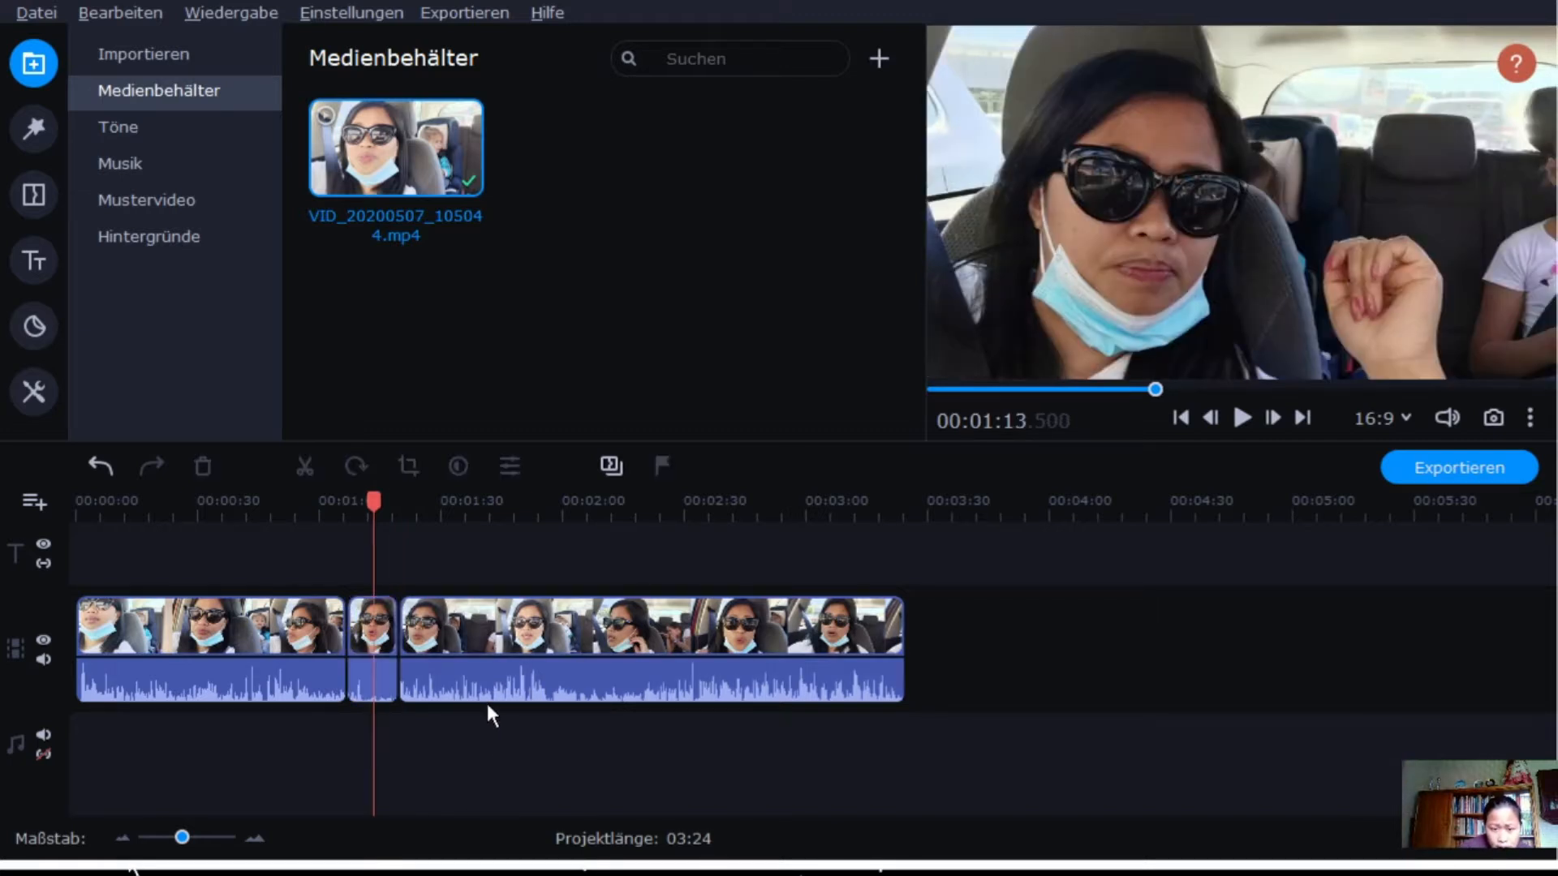
pyautogui.click(464, 786)
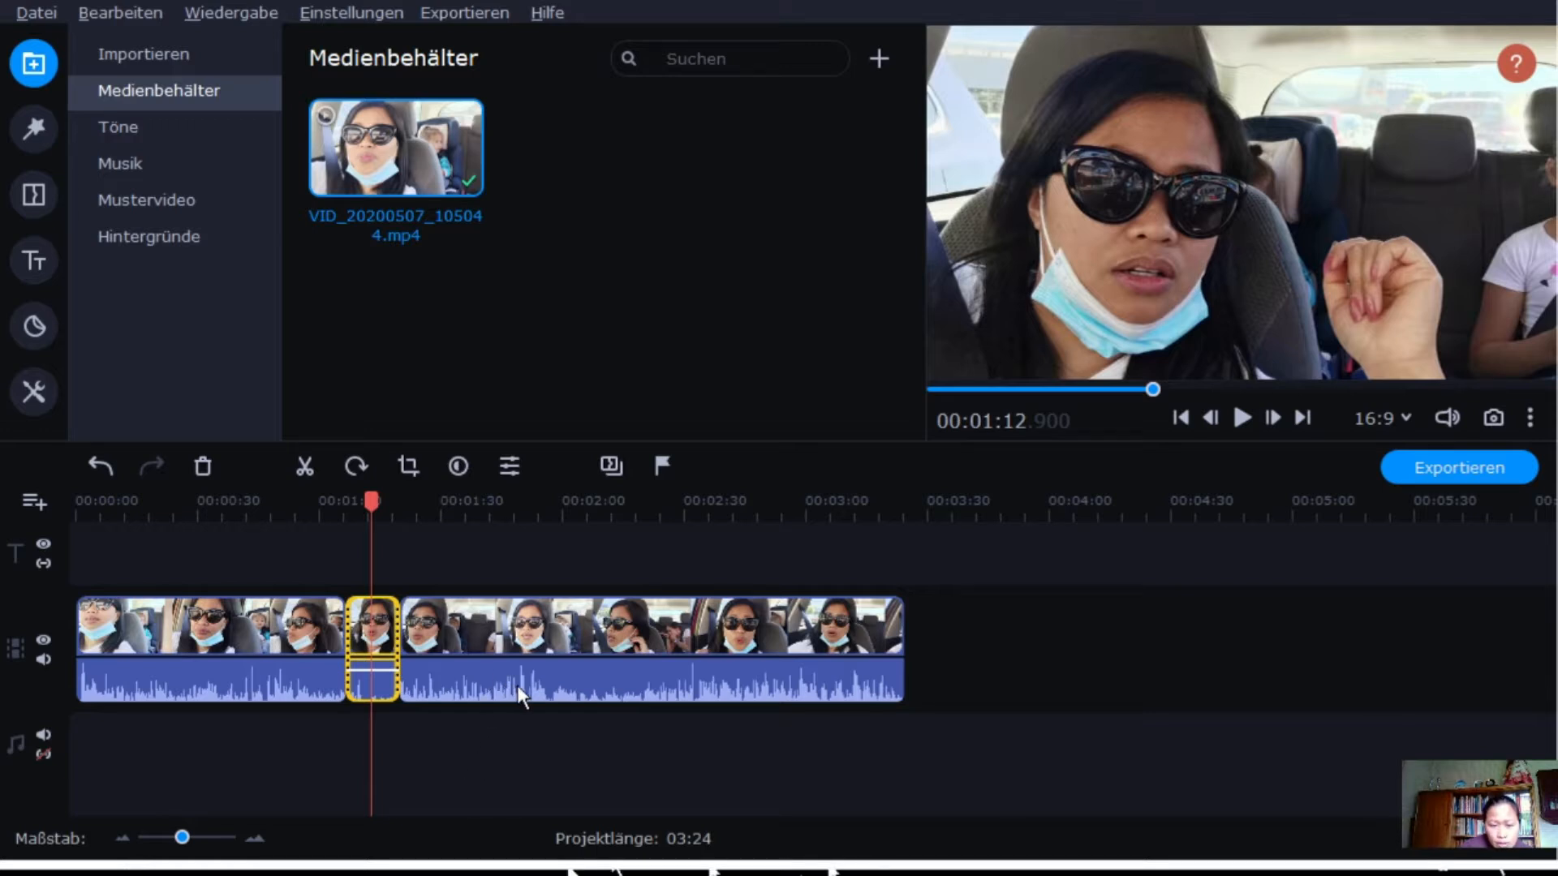
pyautogui.click(456, 790)
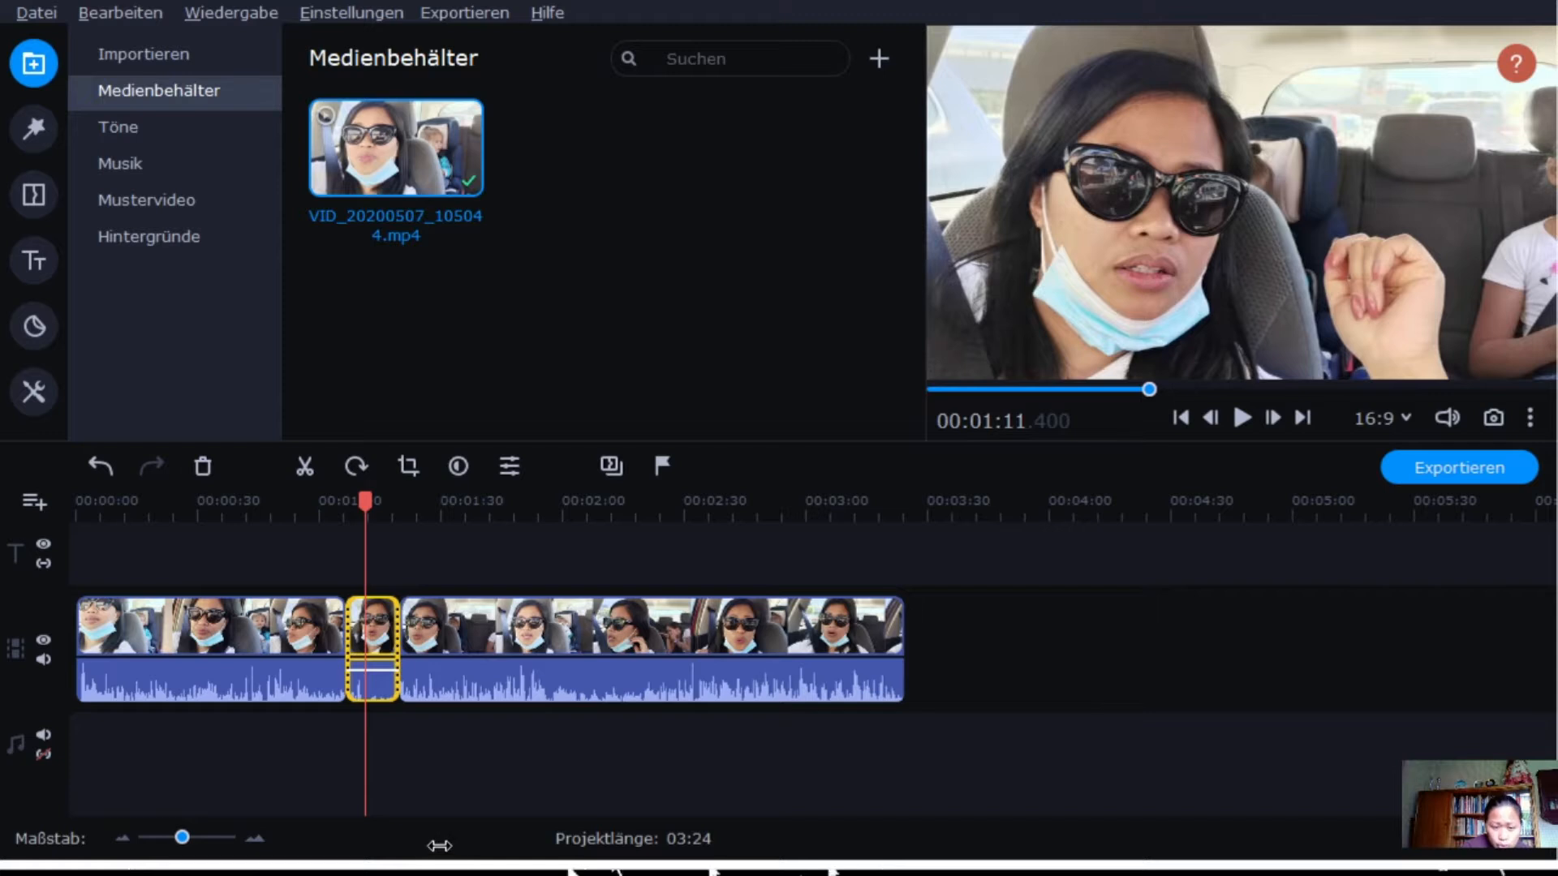
pyautogui.click(468, 772)
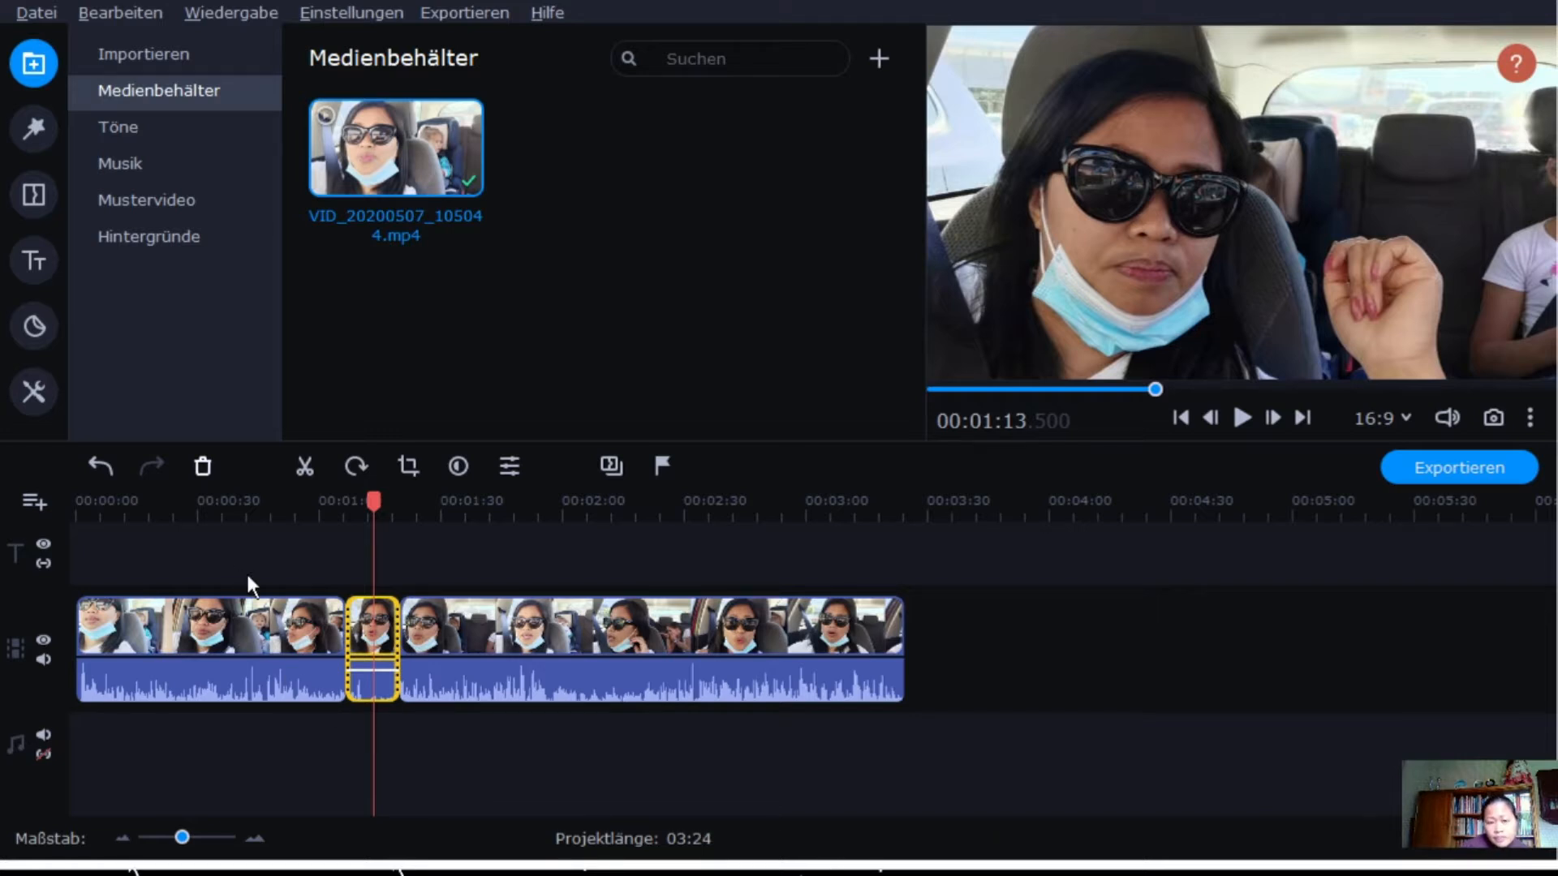
pyautogui.press('Delete')
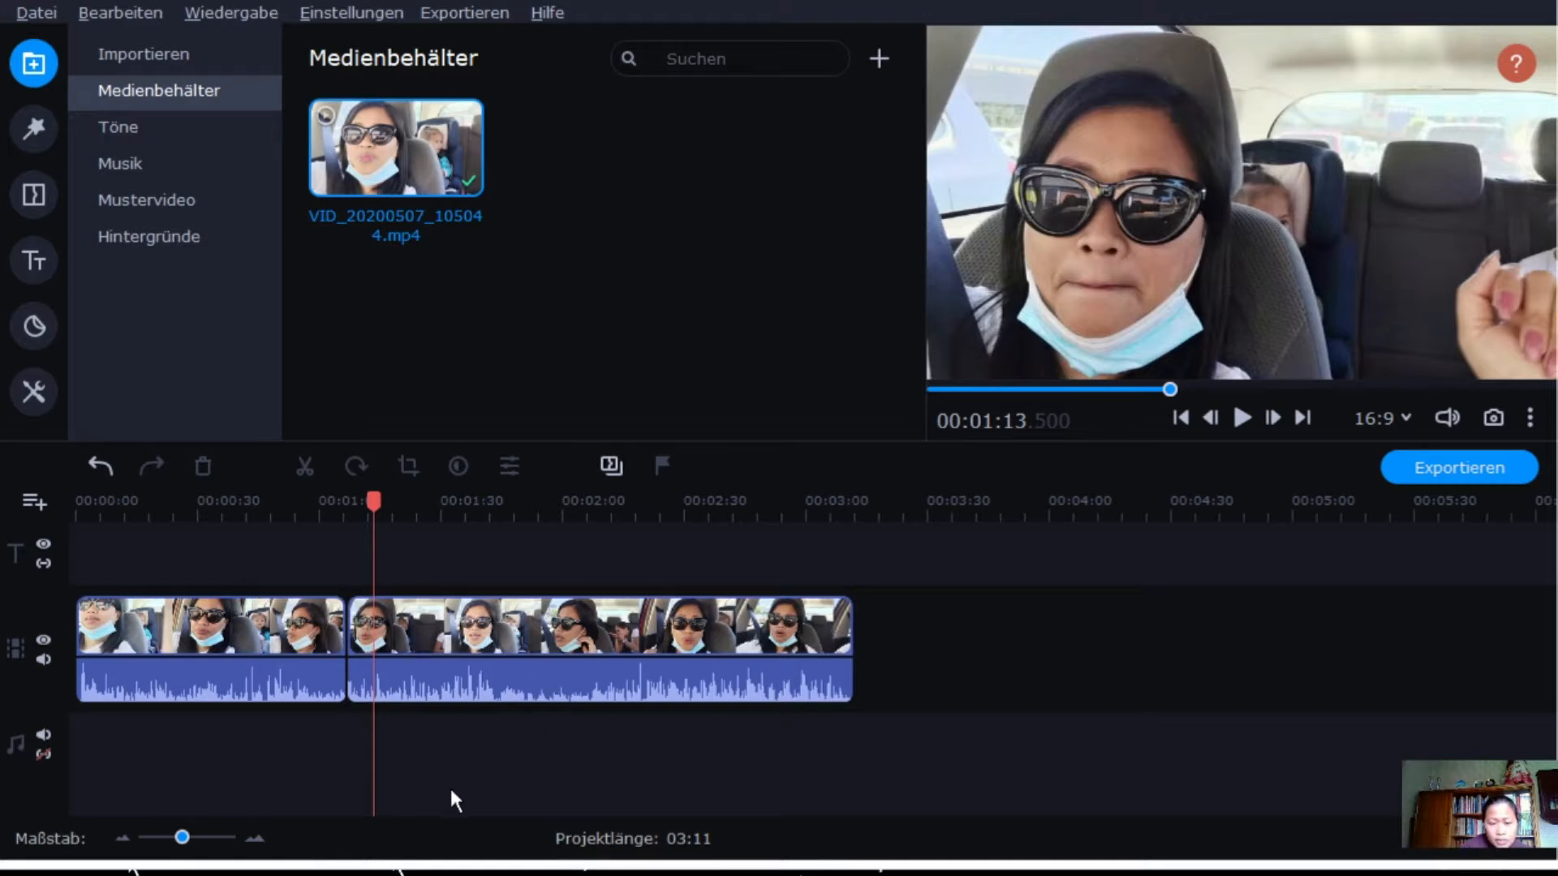
# Delete all clips from the timeline at once, and undo that deletion
pyautogui.click(283, 619)
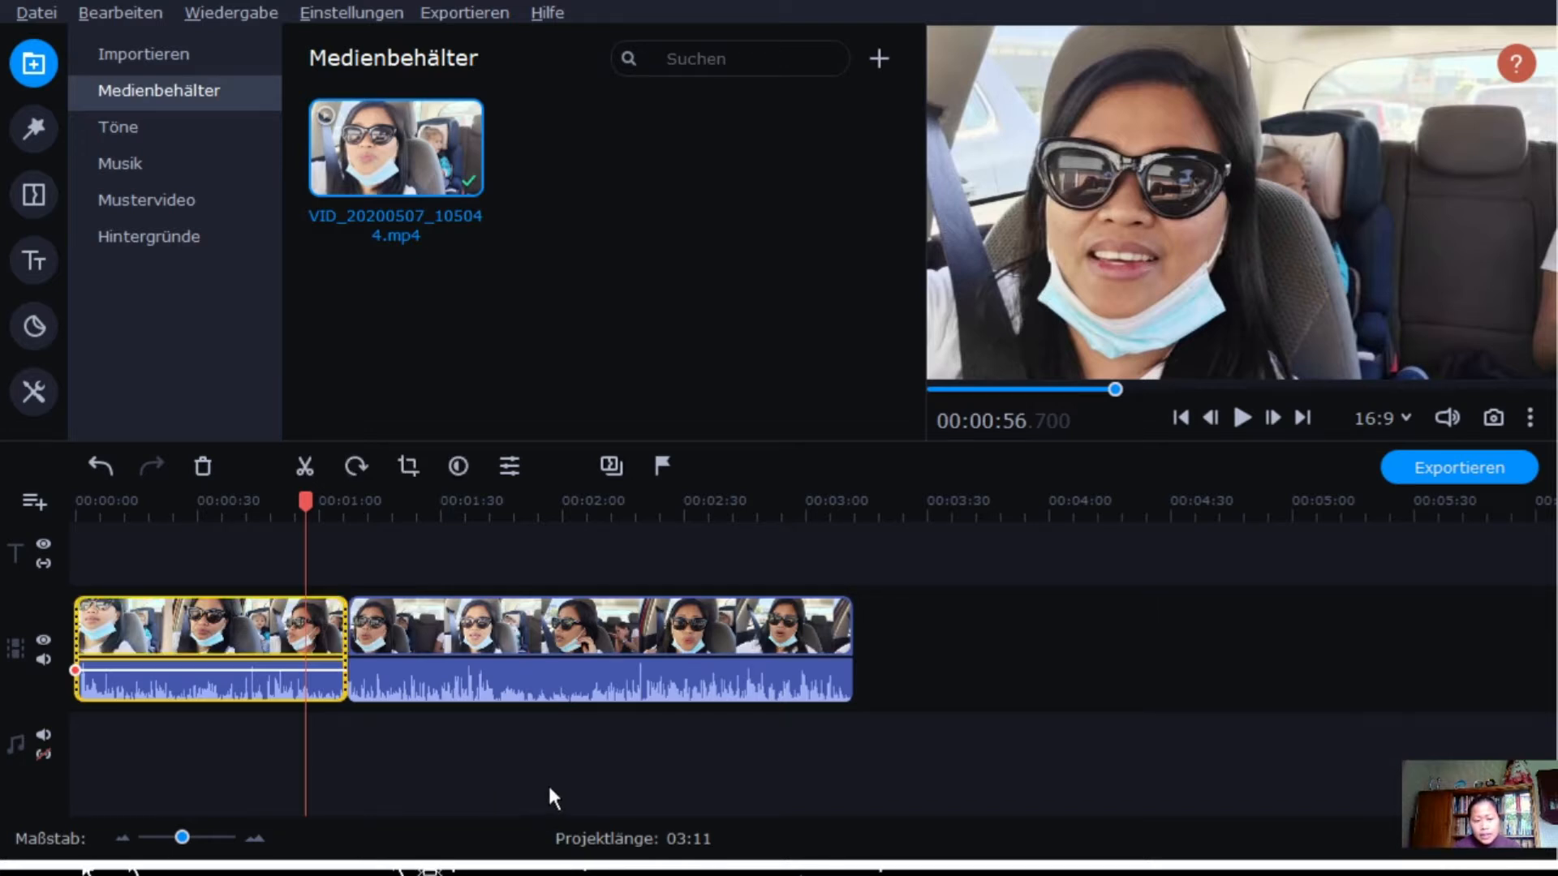
pyautogui.hotkey('ctrl', 'a')
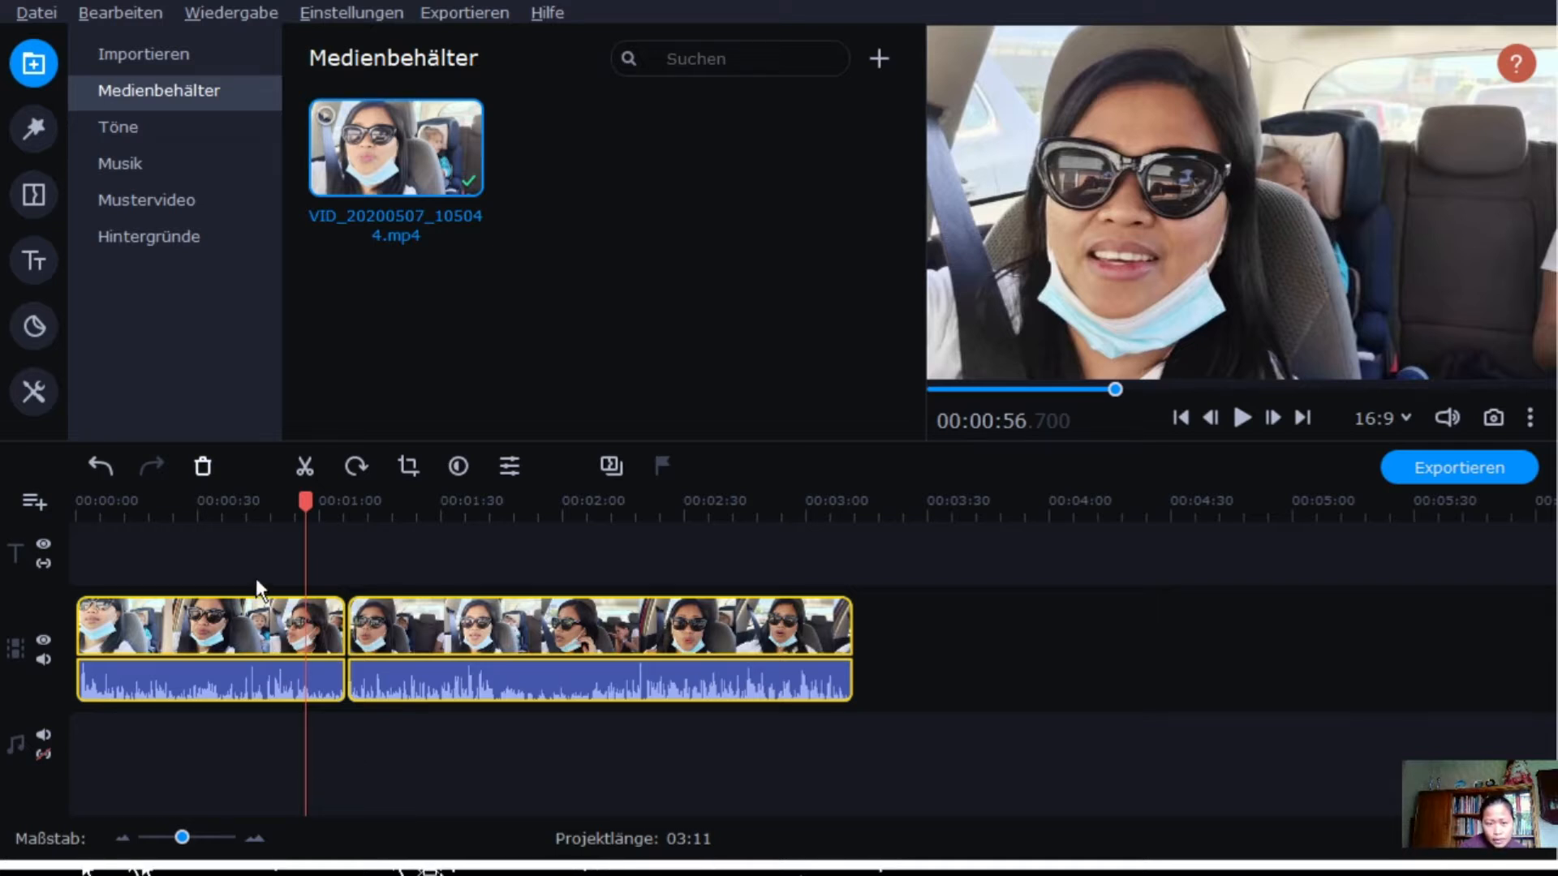
pyautogui.press('Delete')
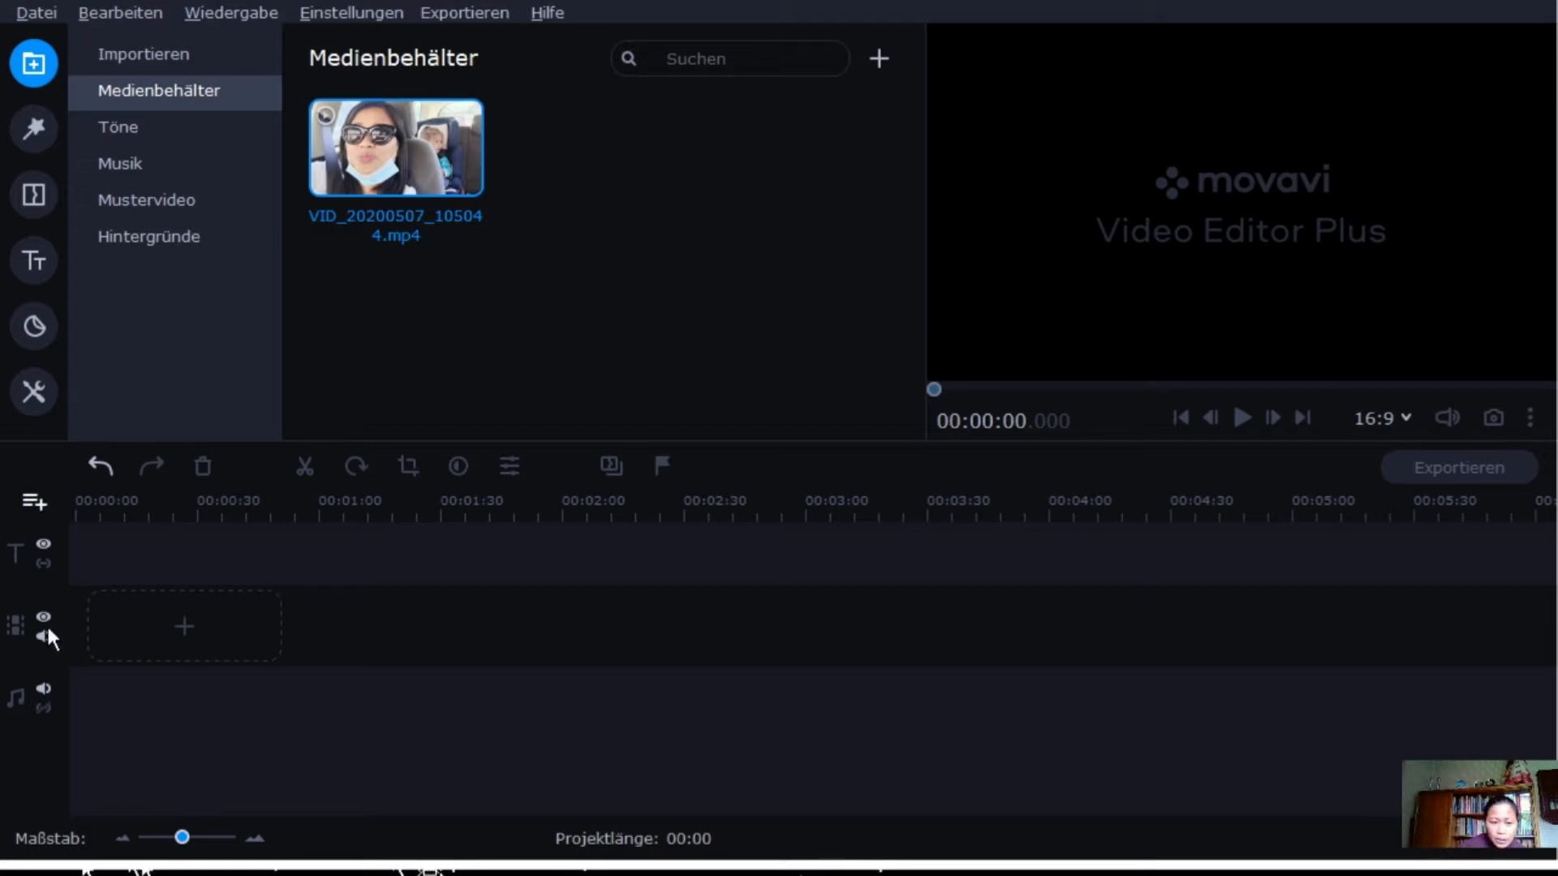
pyautogui.hotkey('ctrl', 'z')
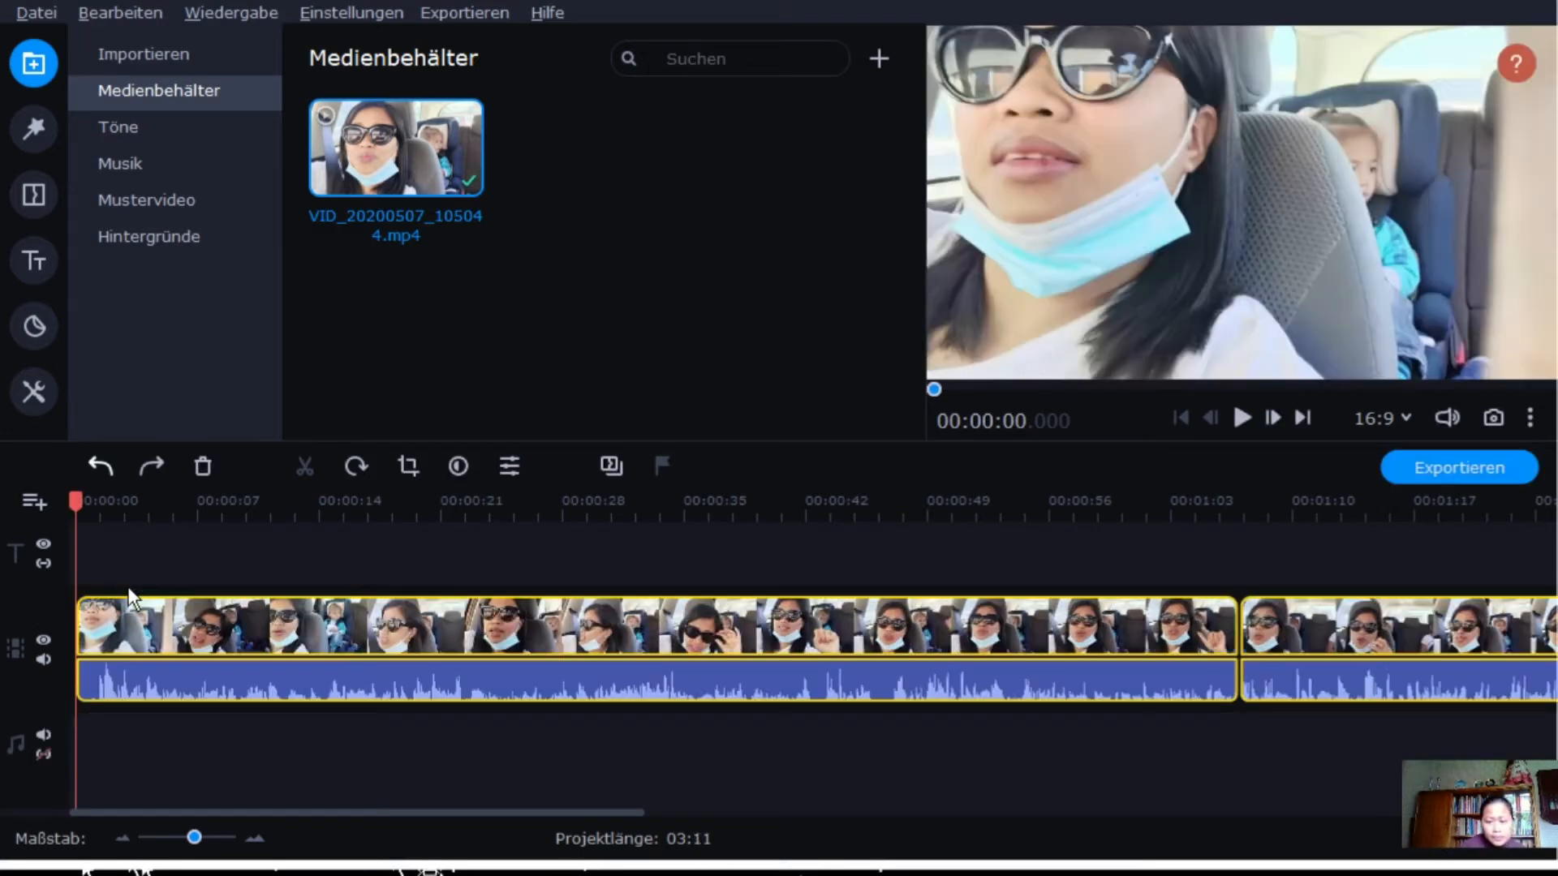
# Split the second clip at about 00:01:43 and delete everything after that cut
pyautogui.click(499, 652)
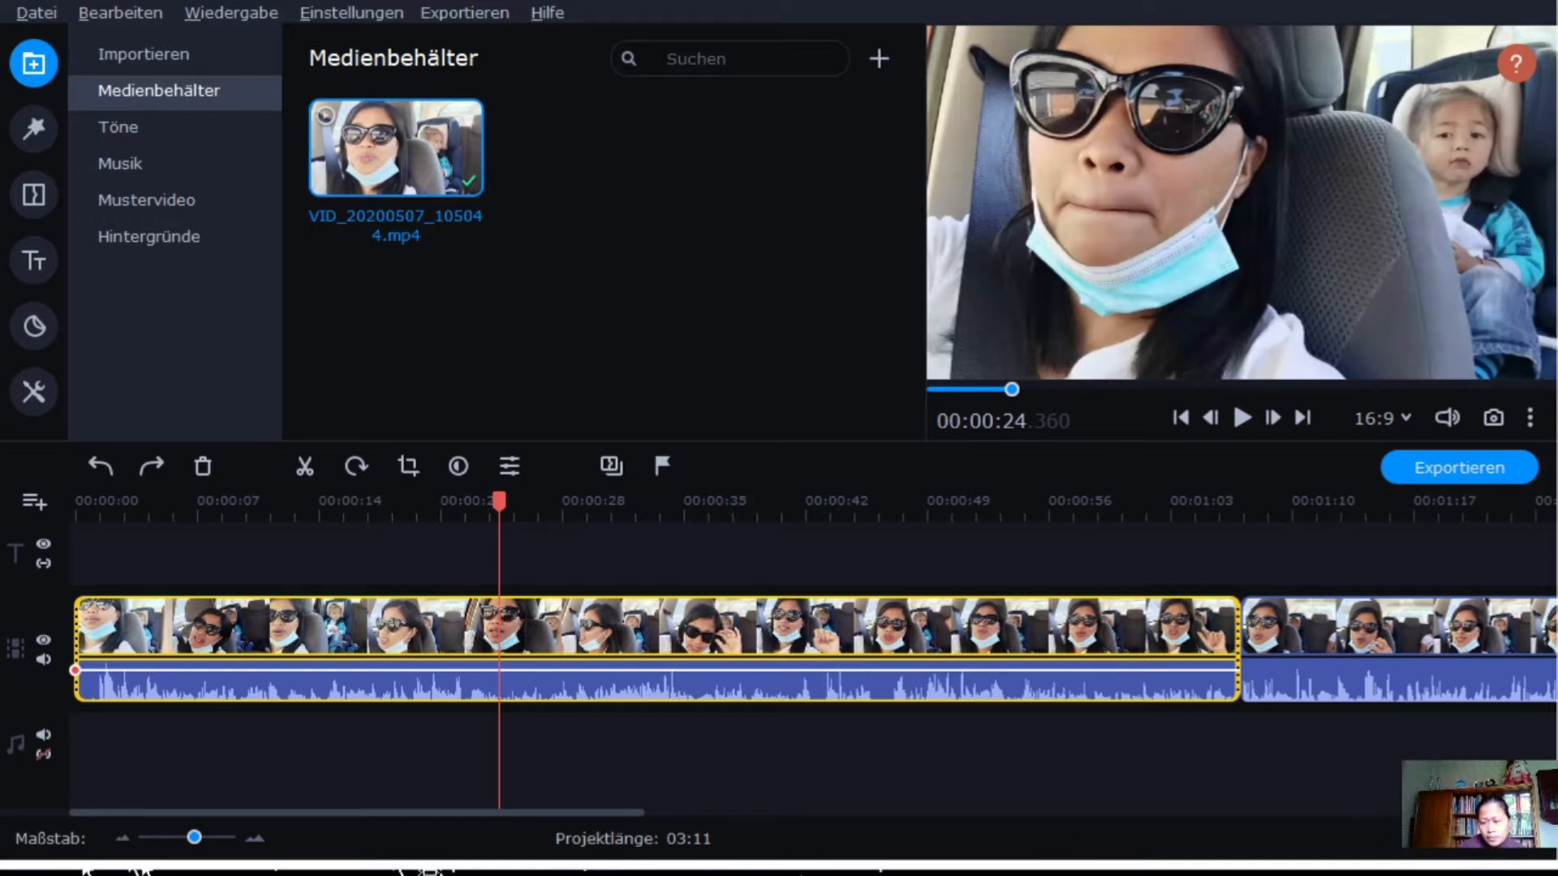
pyautogui.click(1178, 641)
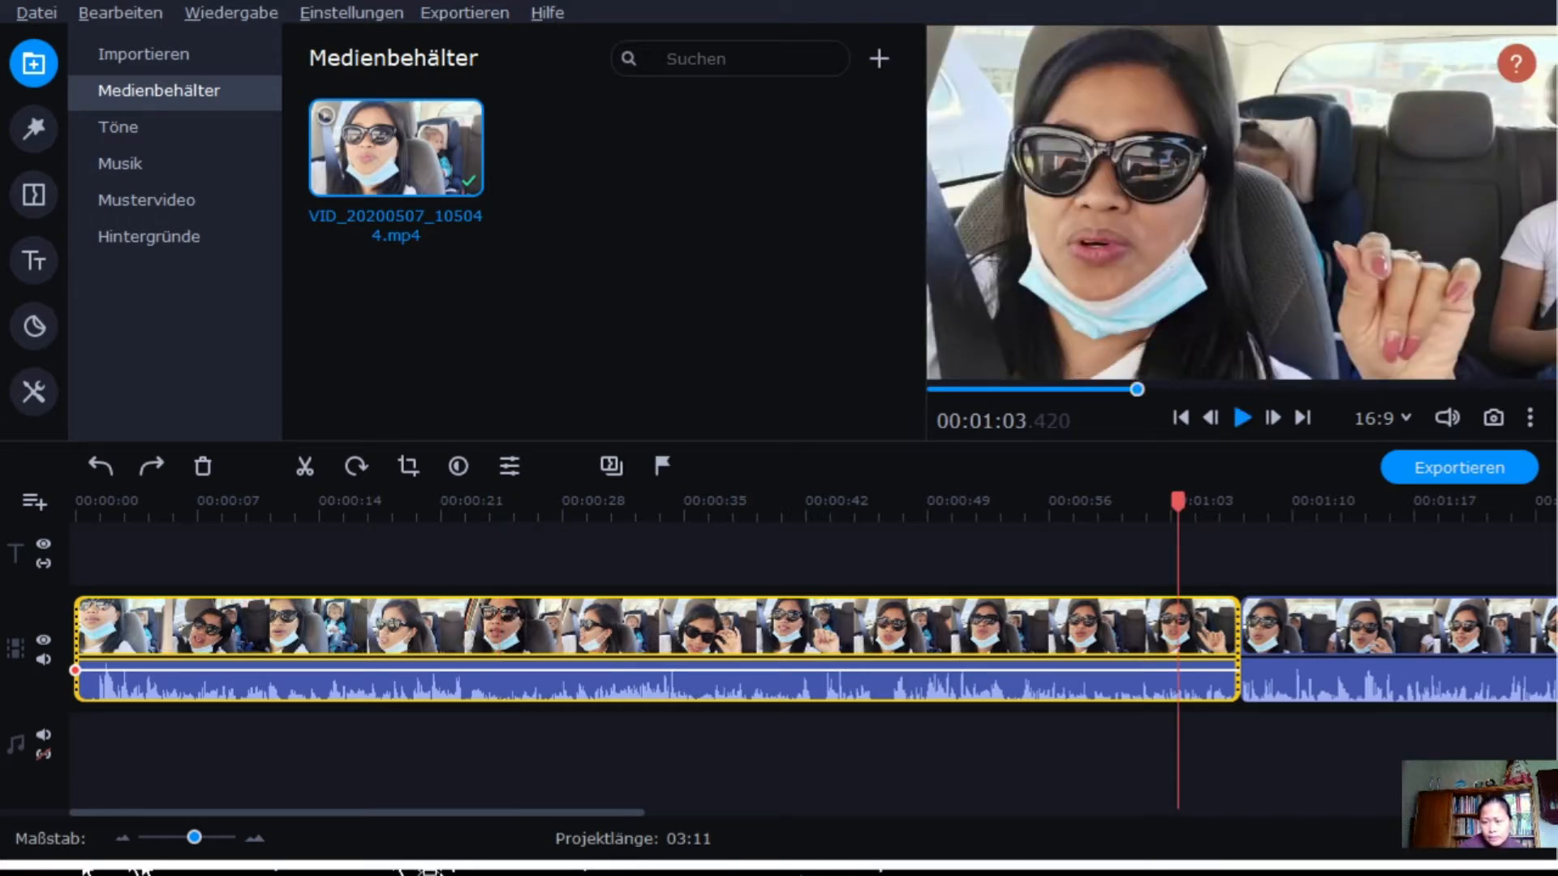
pyautogui.press('space')
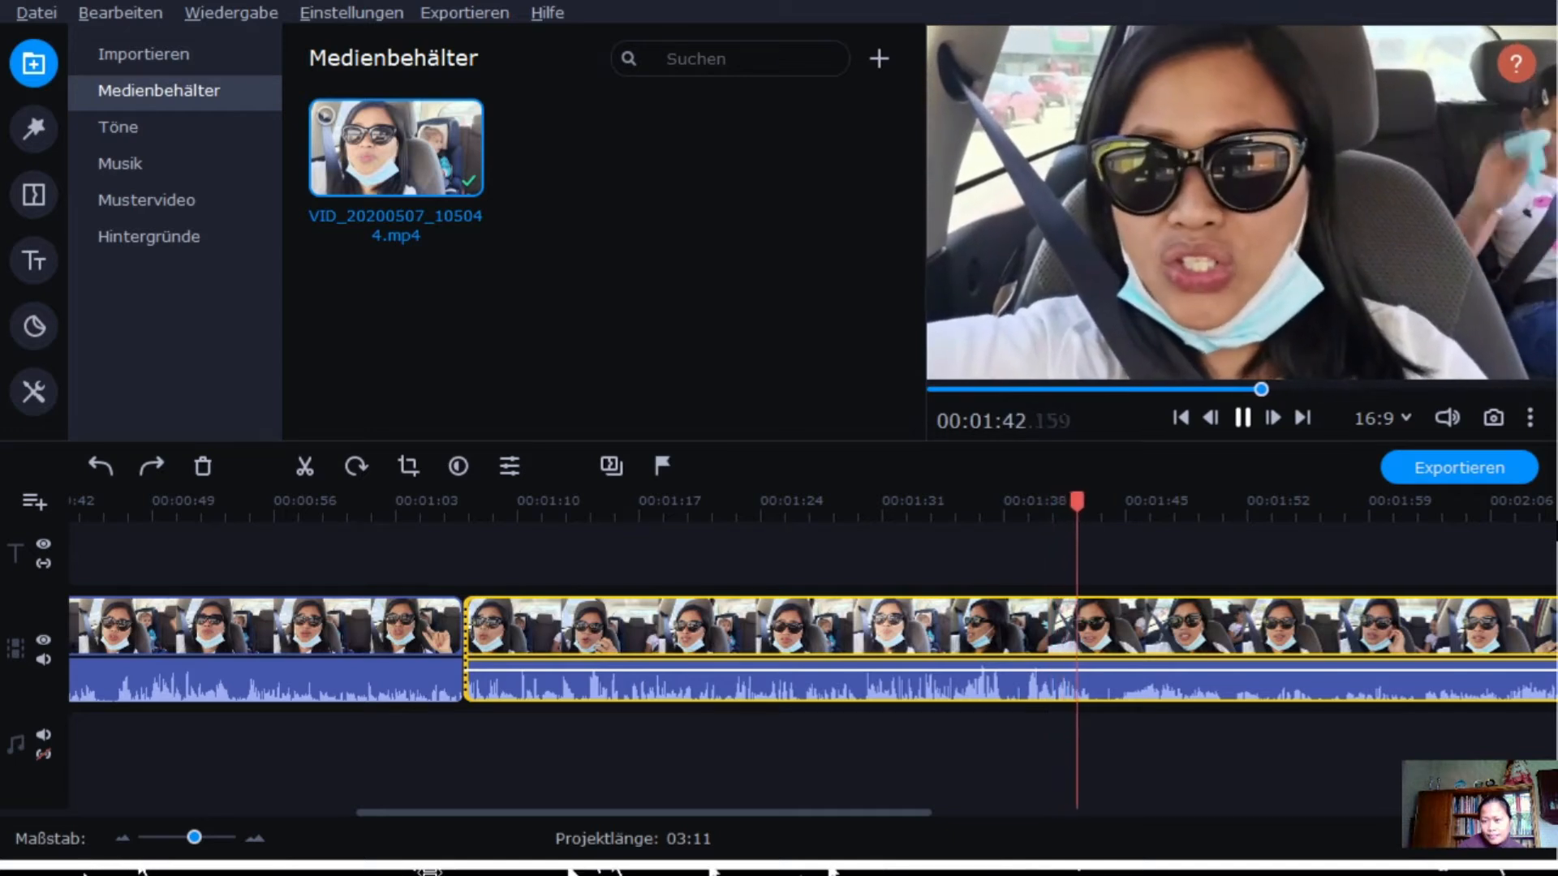
pyautogui.press('space')
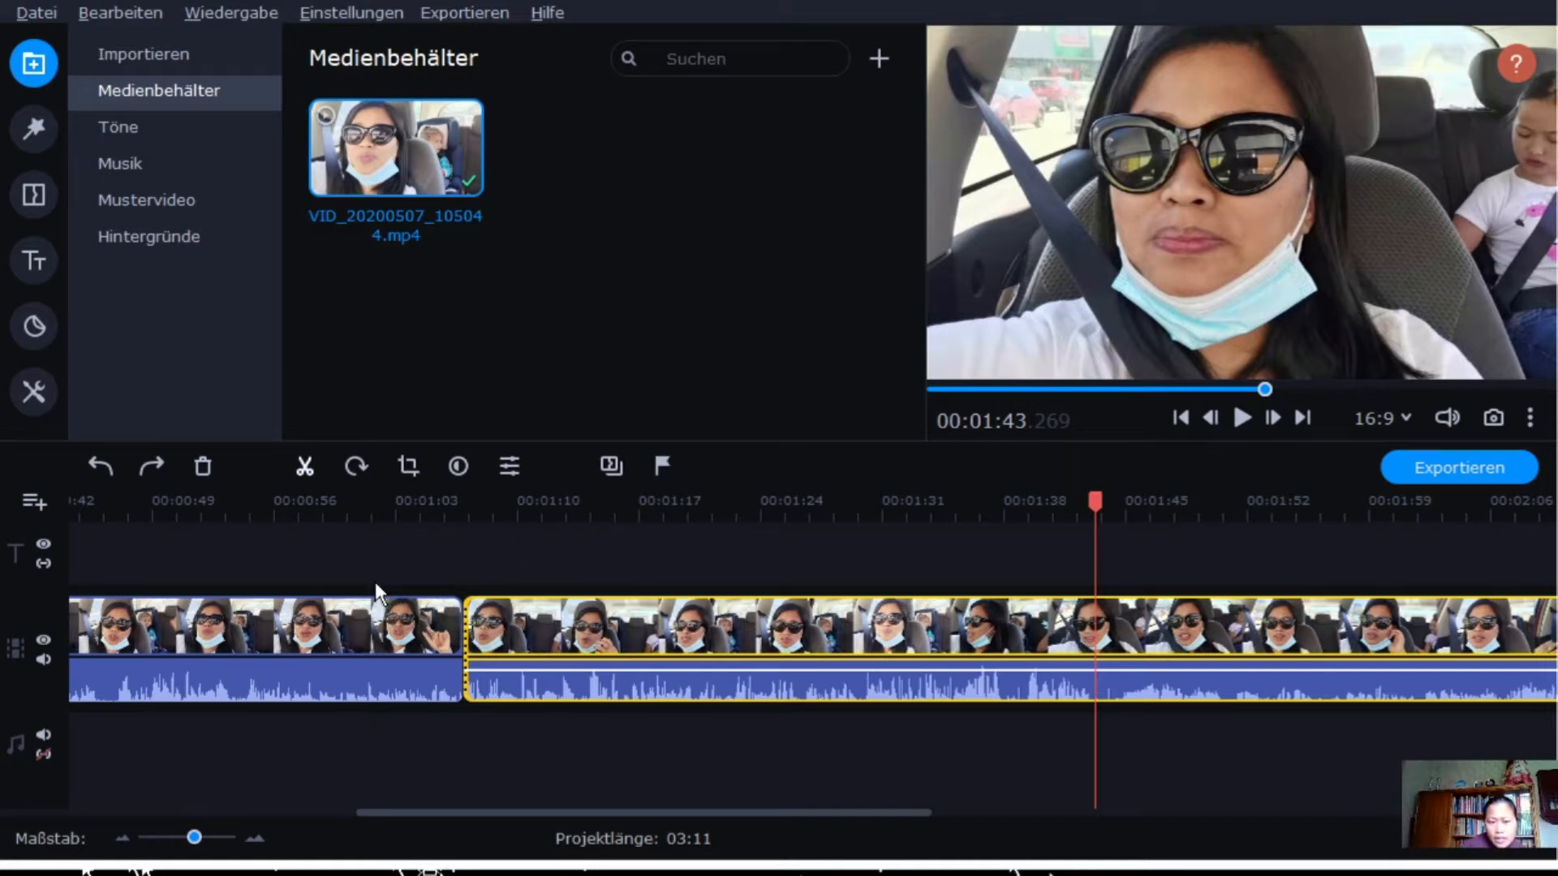
pyautogui.hotkey('ctrl', 'b')
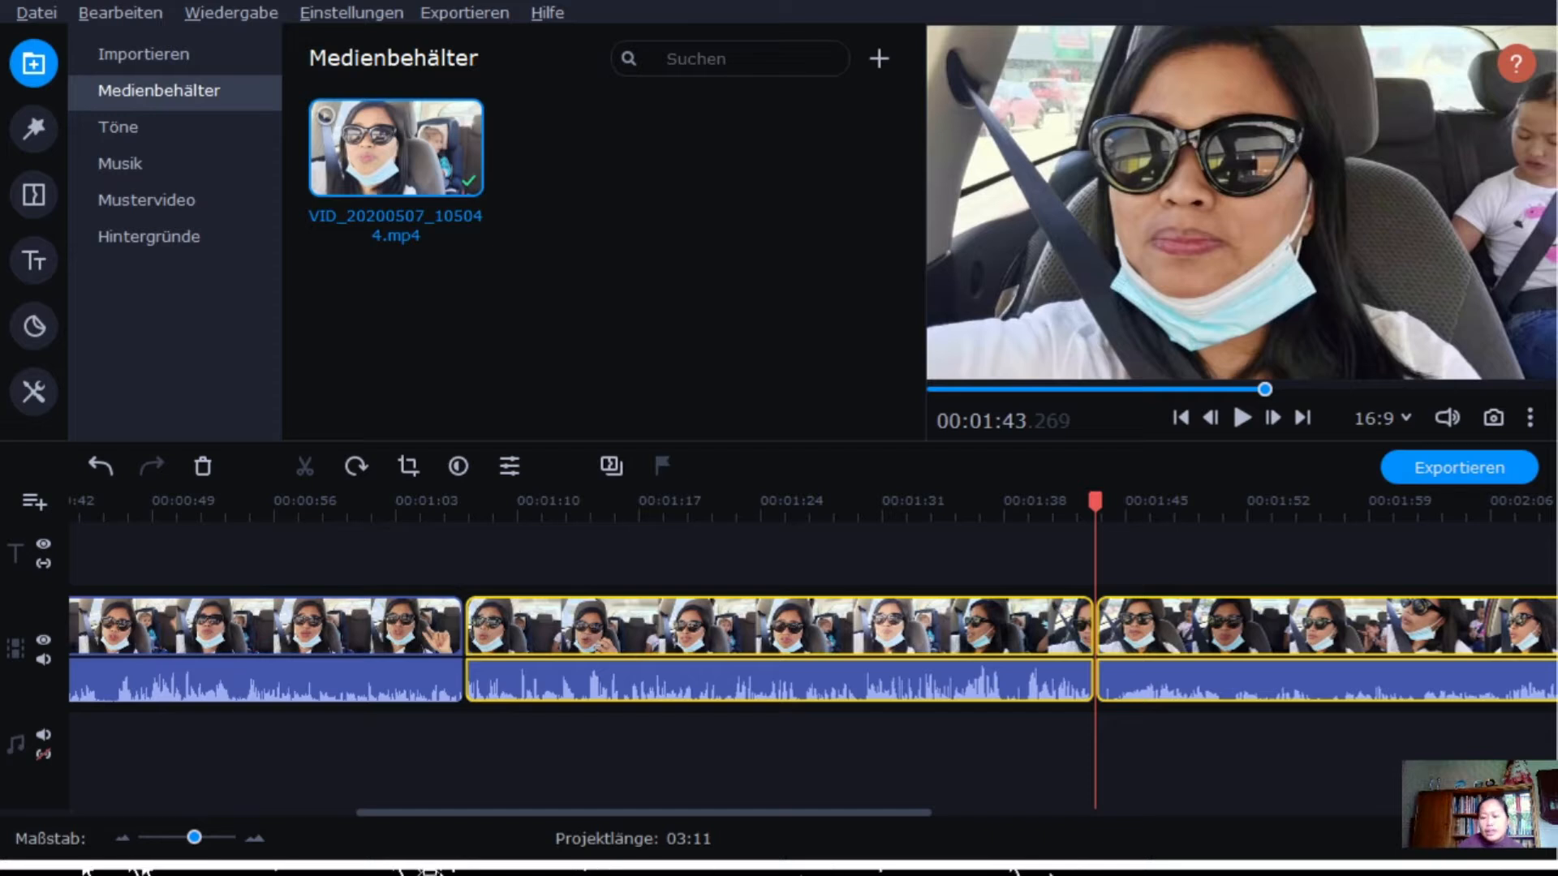
pyautogui.click(1220, 633)
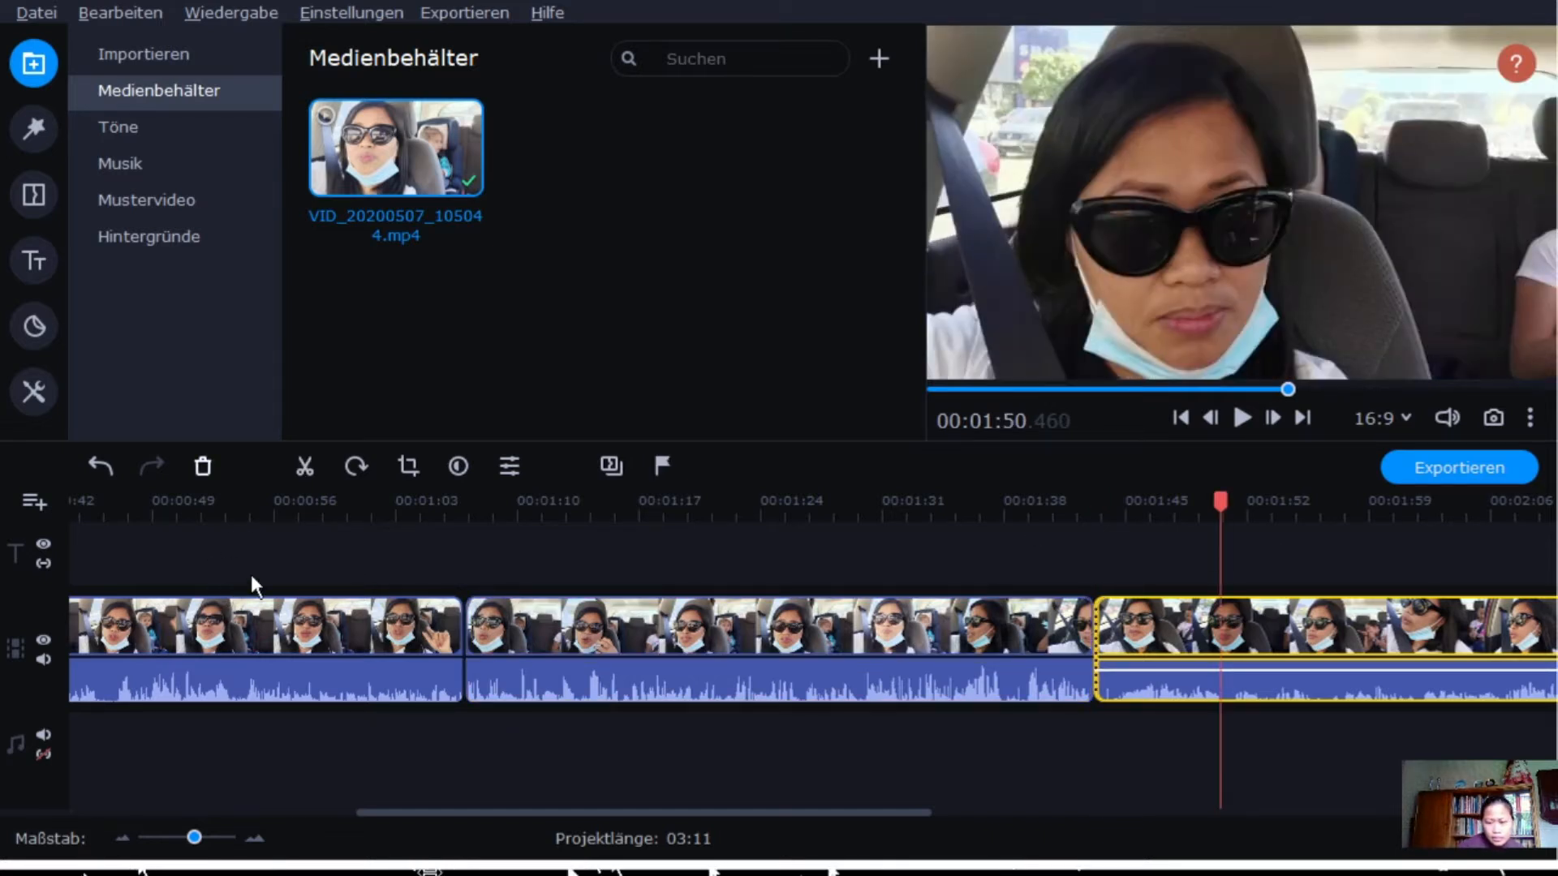
pyautogui.press('Delete')
# Raise the volume of both remaining clips to 380% in their clip properties
pyautogui.moveTo(1369, 612); pyautogui.dragTo(9, 673)
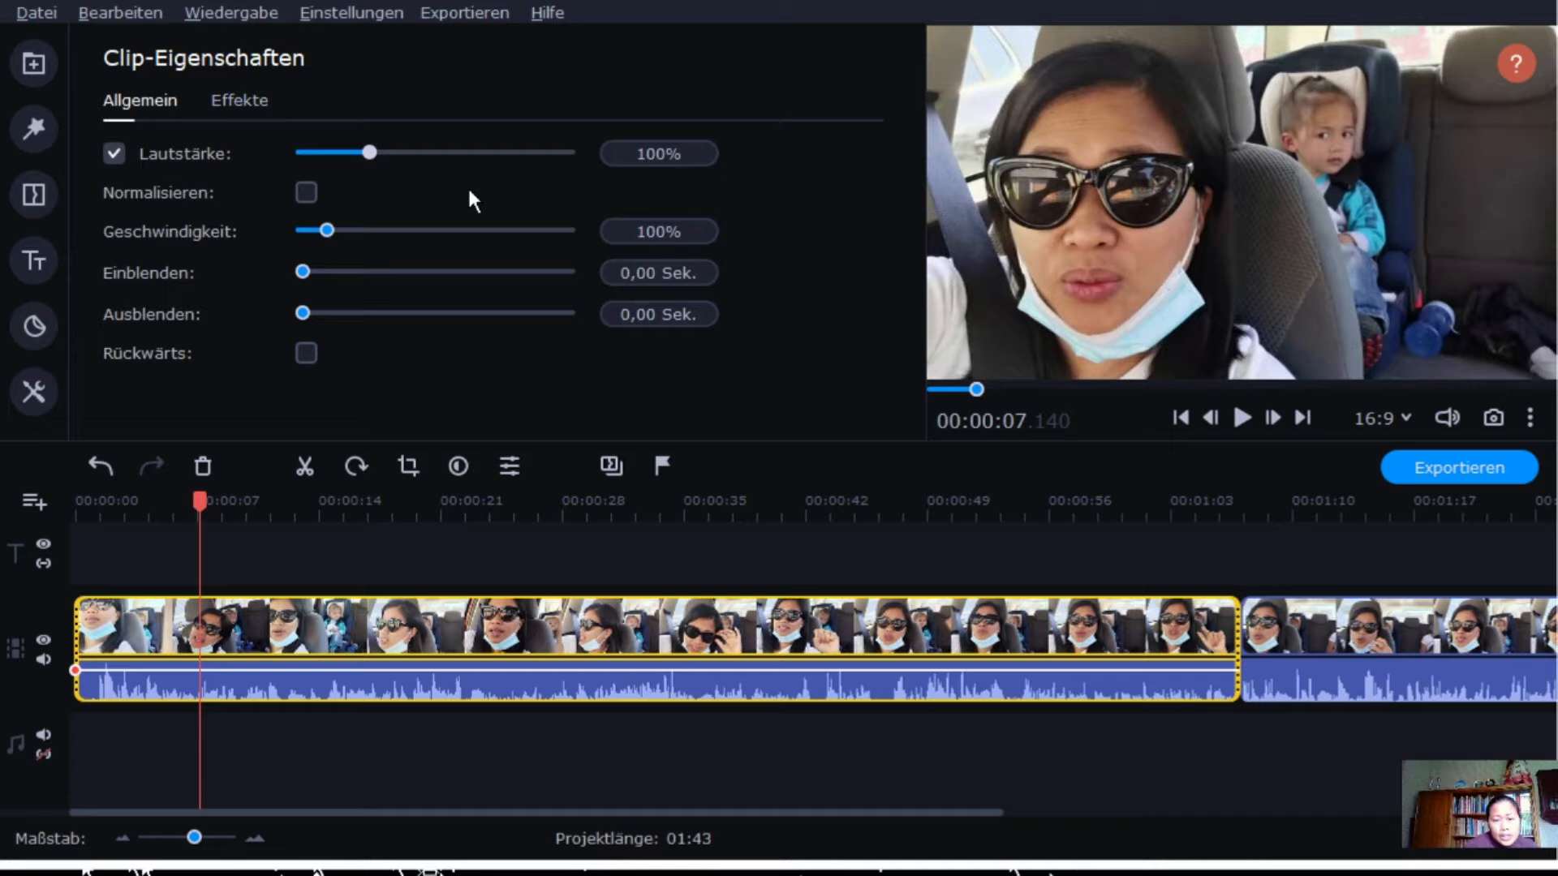
pyautogui.moveTo(464, 195); pyautogui.dragTo(694, 200)
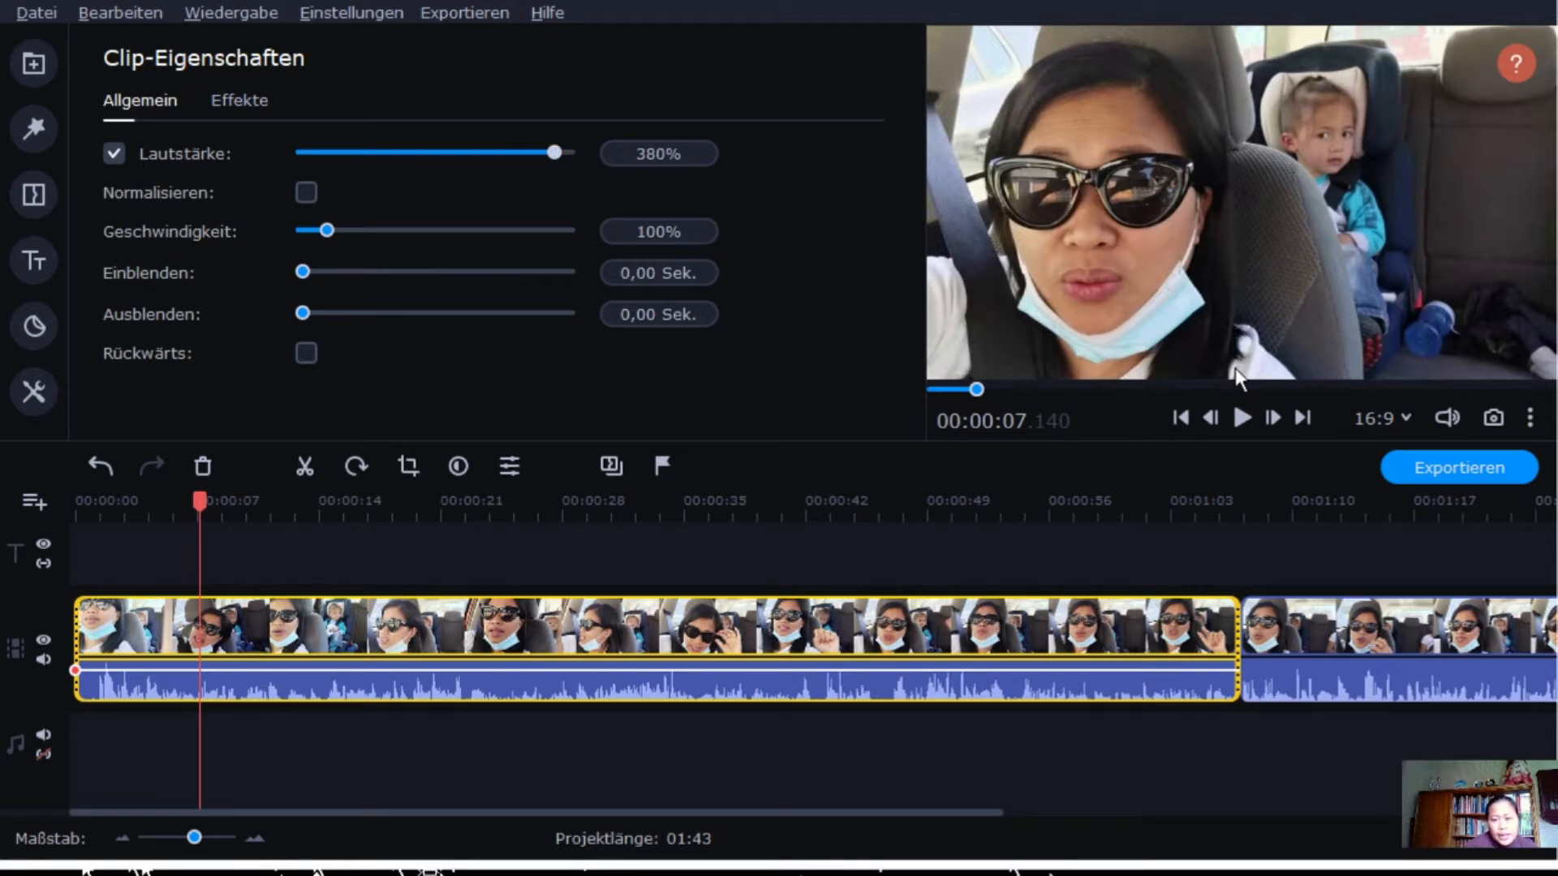
pyautogui.press('space')
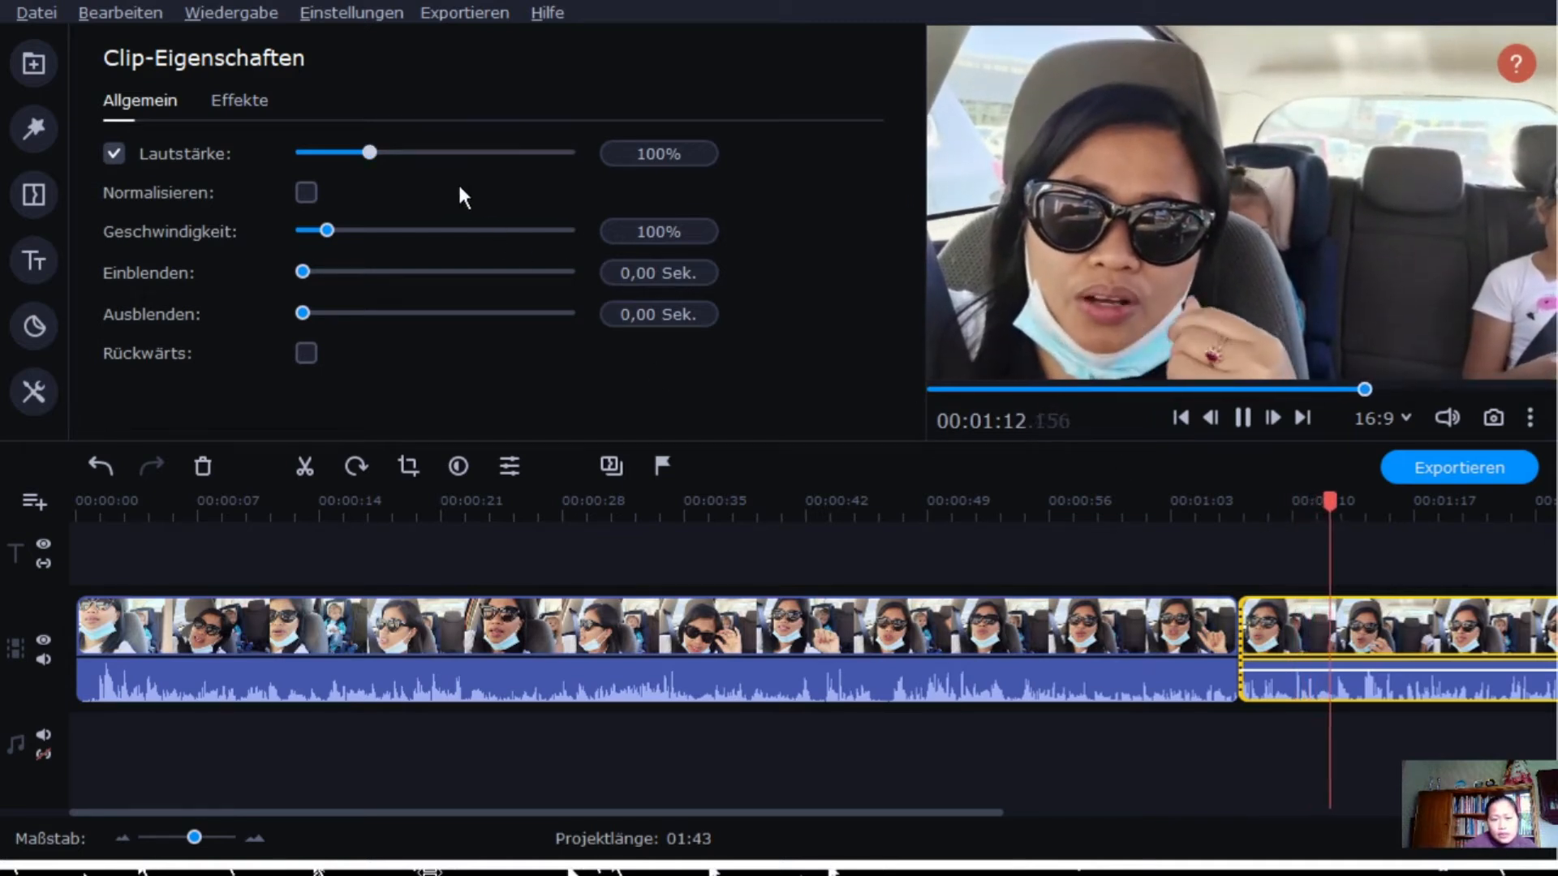
pyautogui.moveTo(457, 181); pyautogui.dragTo(688, 206)
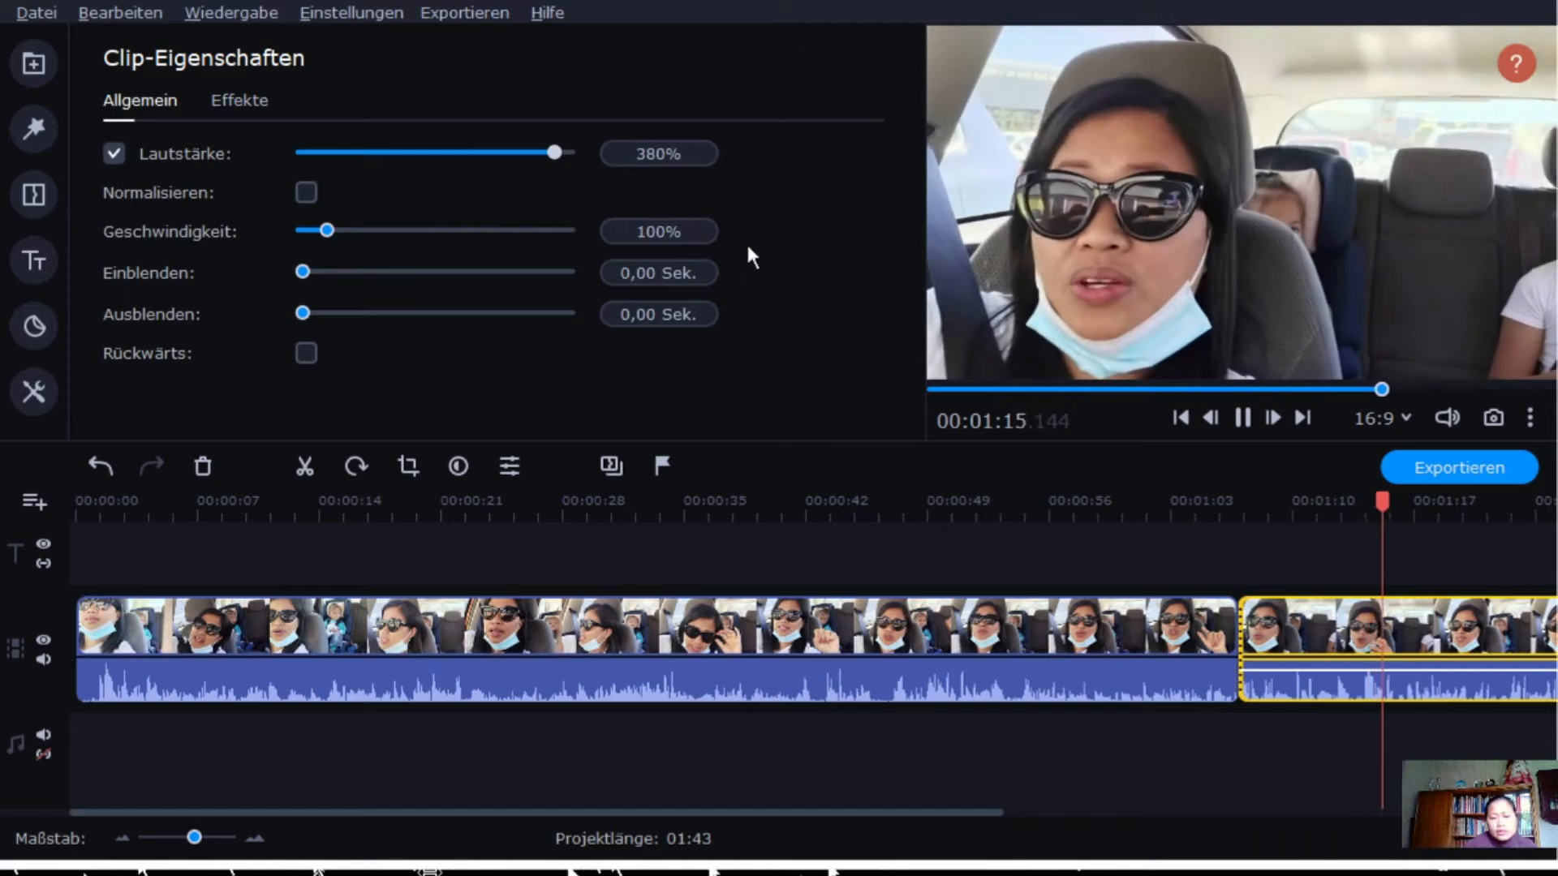
# Stop the playback and browse the filter library's categories from Störung through Fliegende Objekte
pyautogui.press('space')
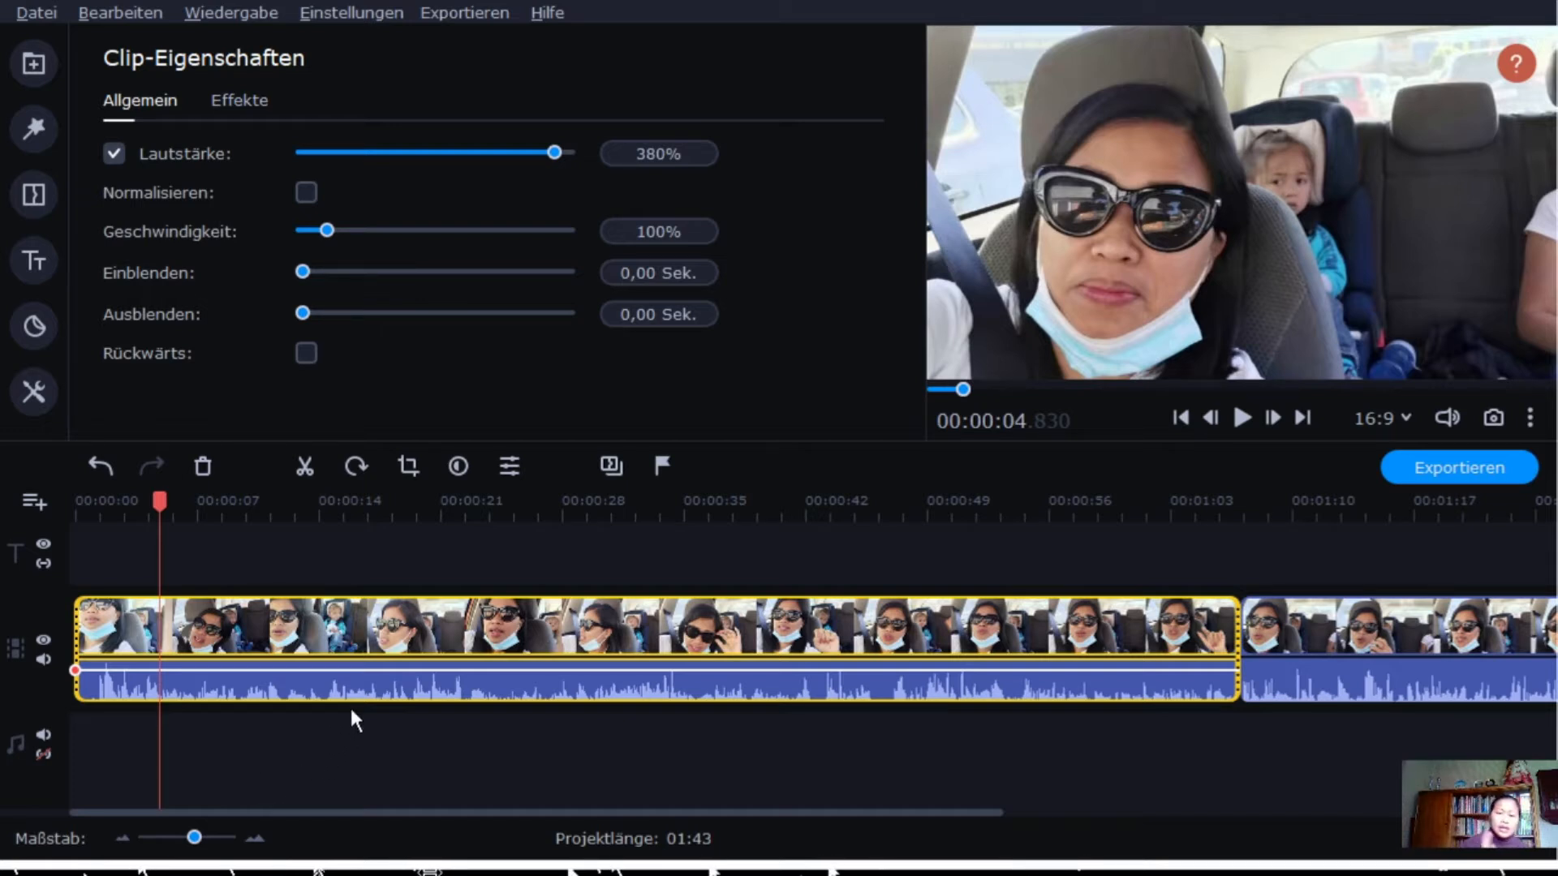
pyautogui.click(294, 715)
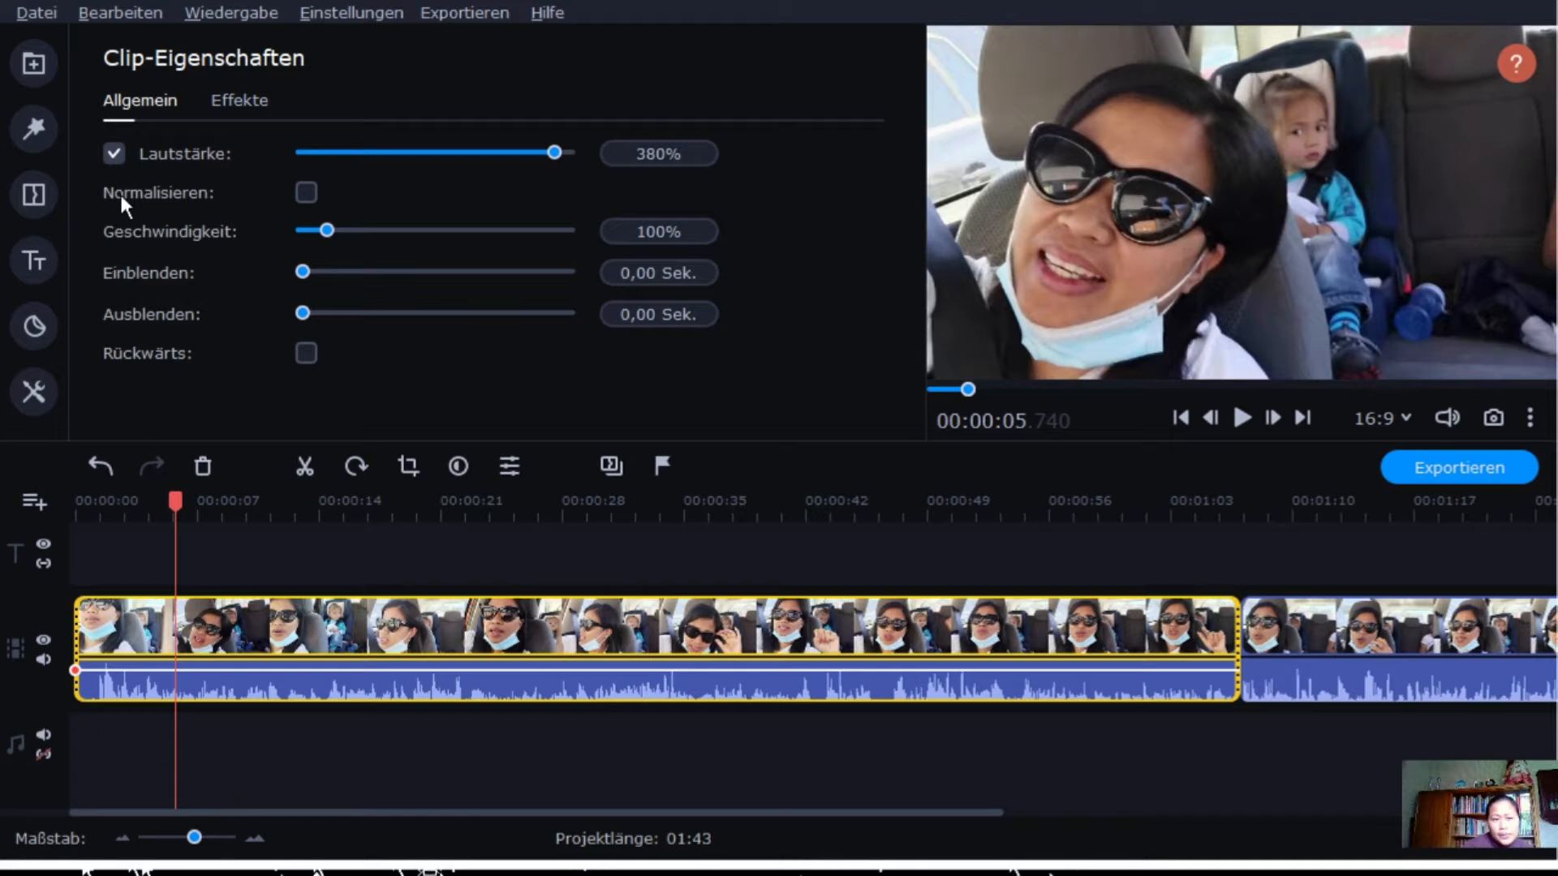
pyautogui.click(32, 150)
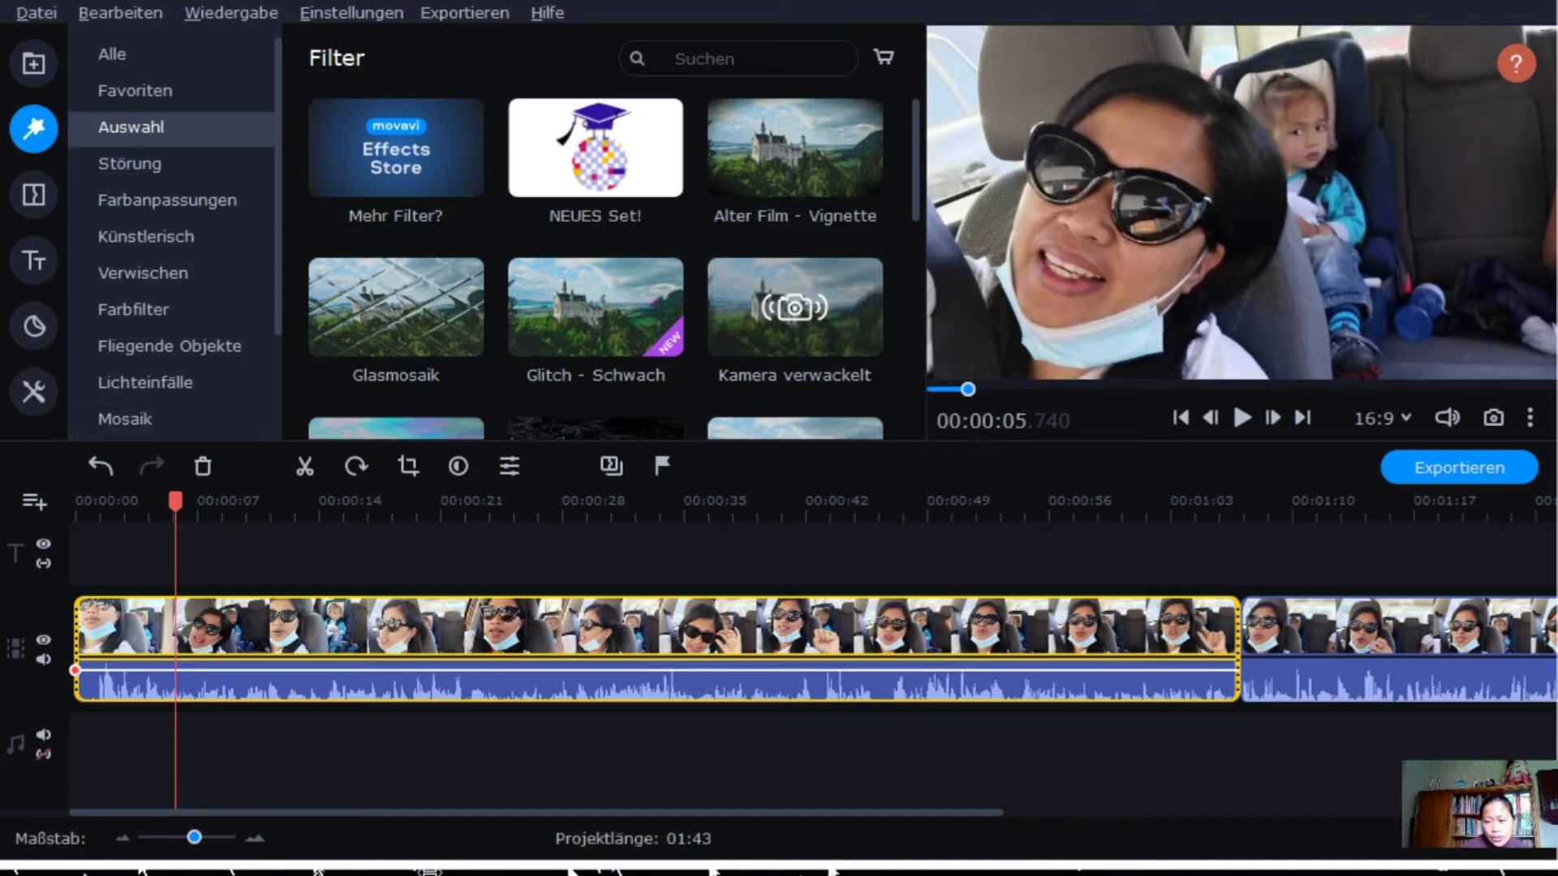
pyautogui.click(1347, 641)
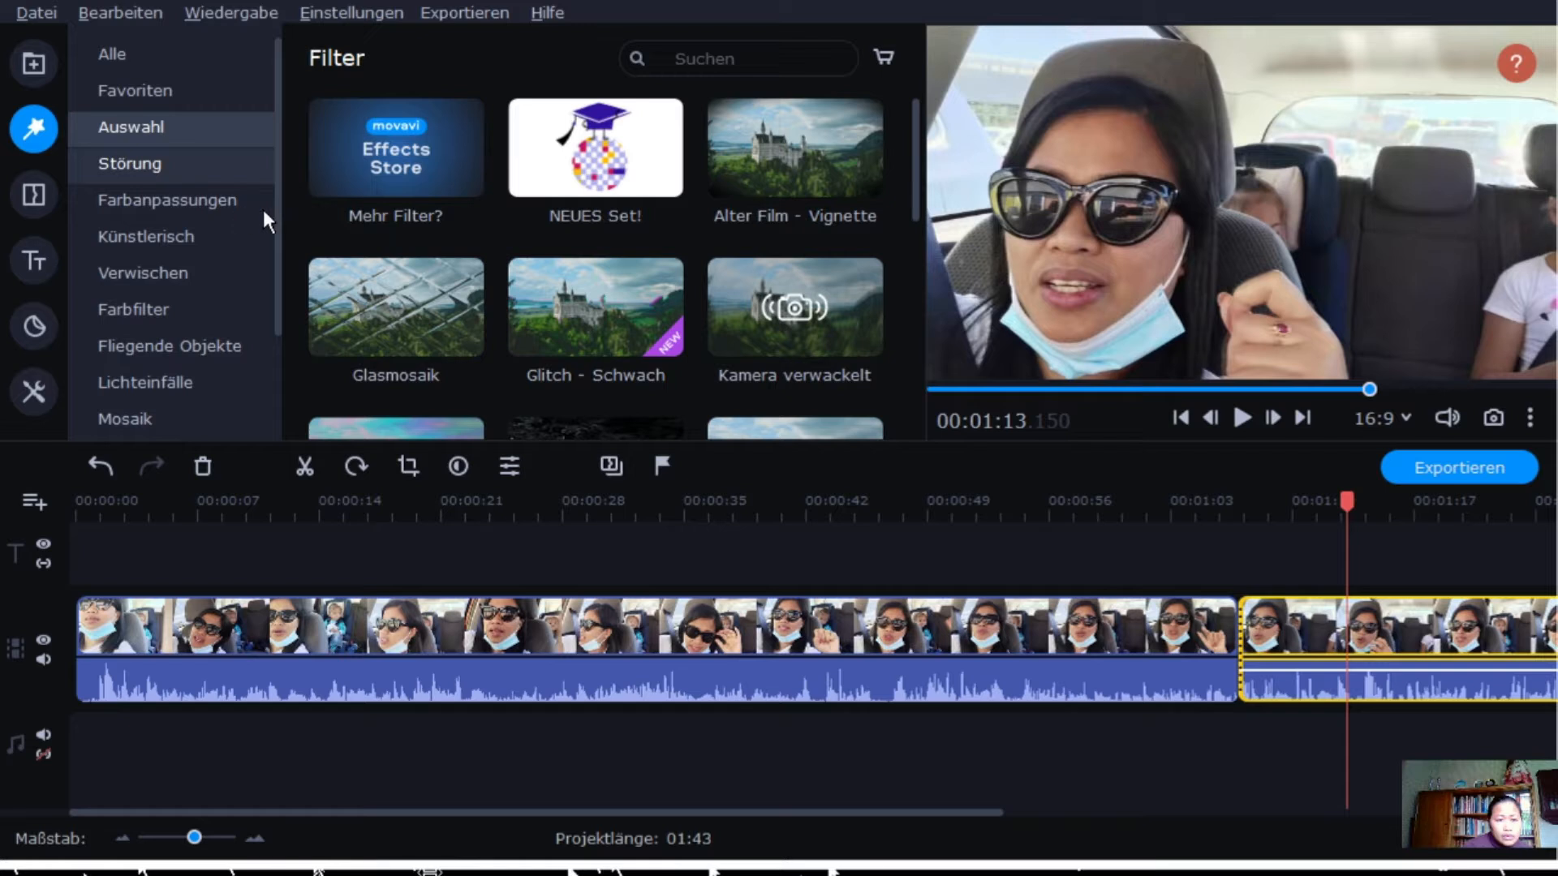
pyautogui.click(210, 166)
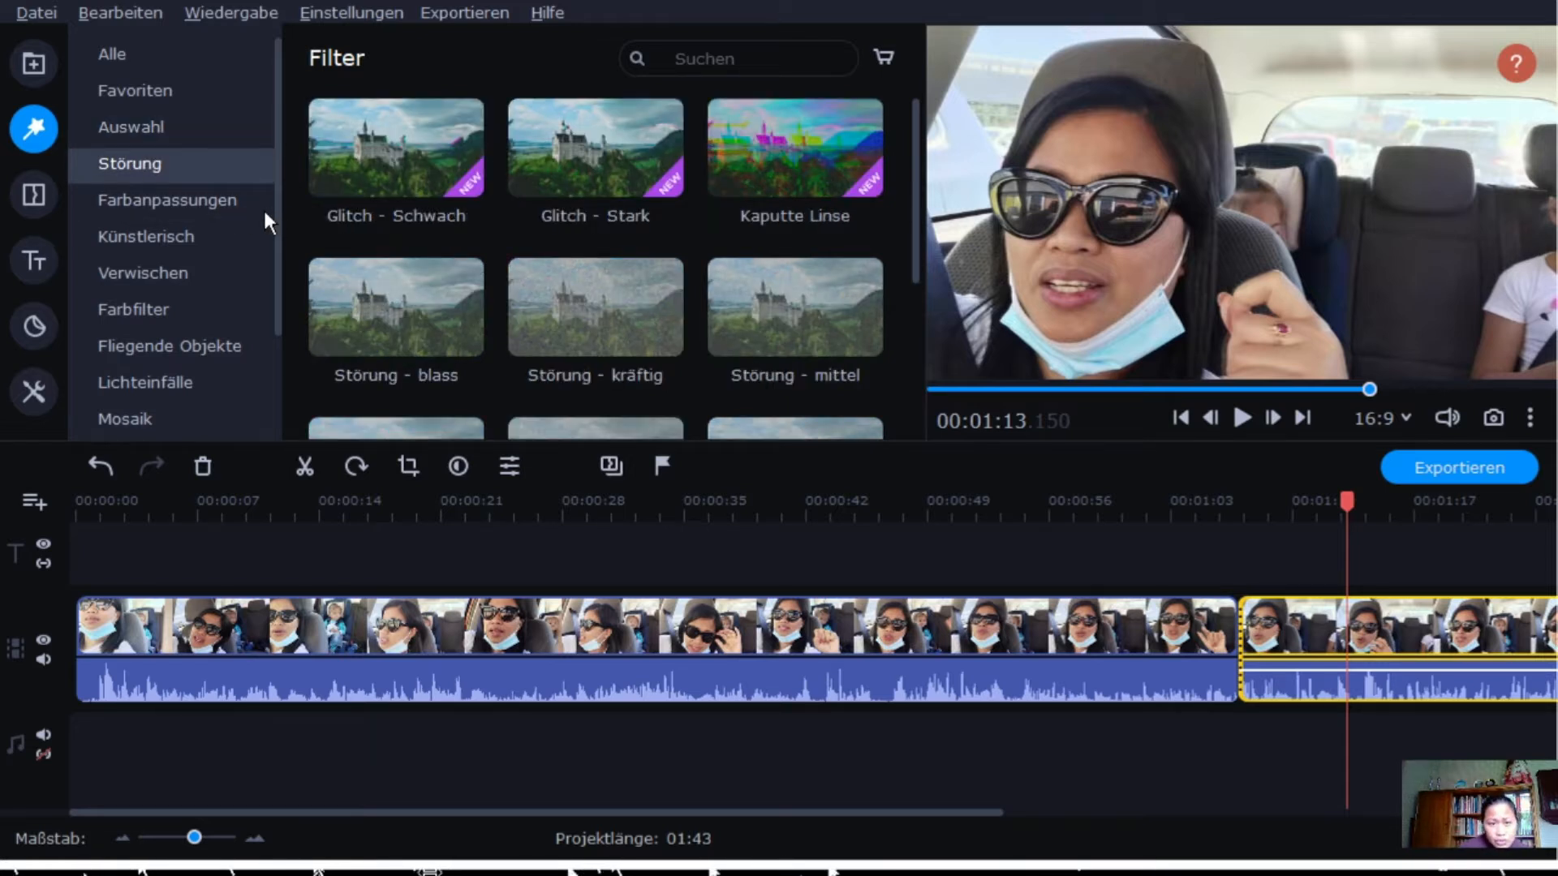
pyautogui.click(263, 203)
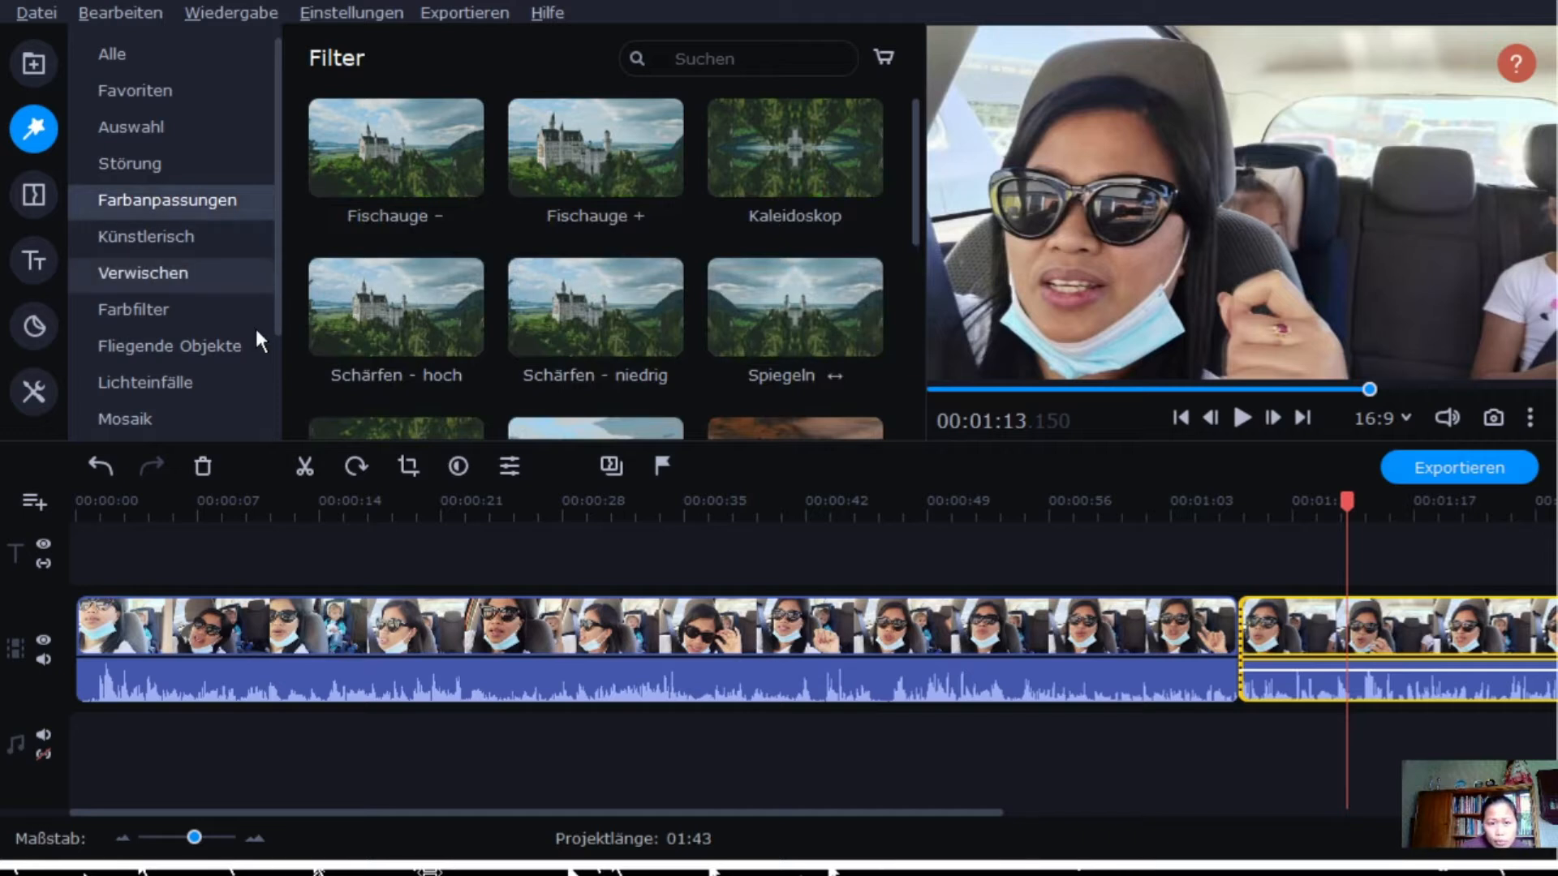
pyautogui.click(254, 302)
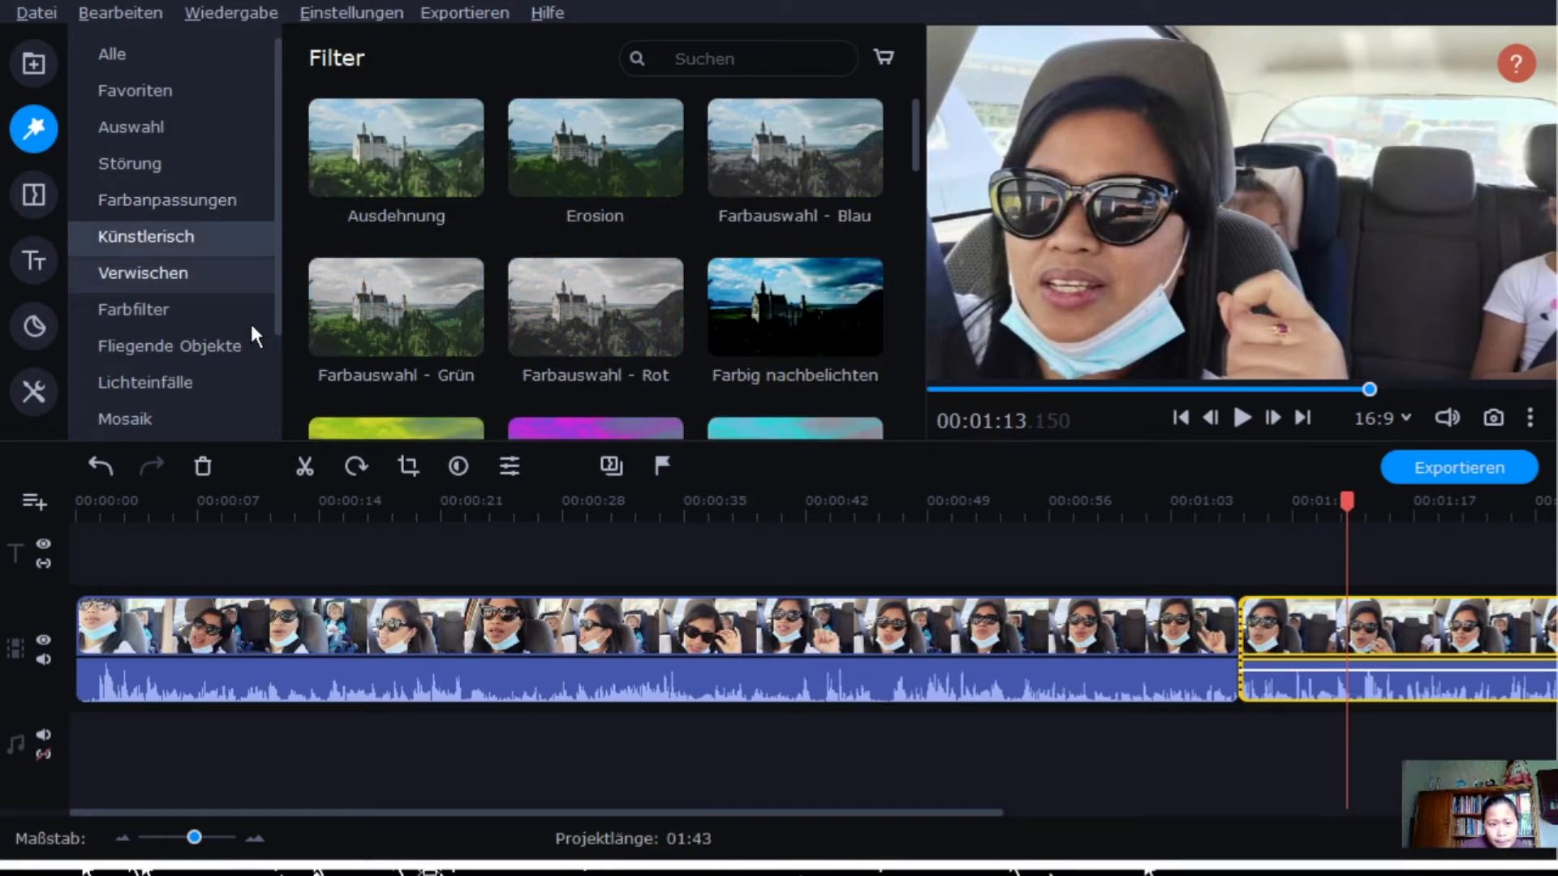
pyautogui.click(248, 275)
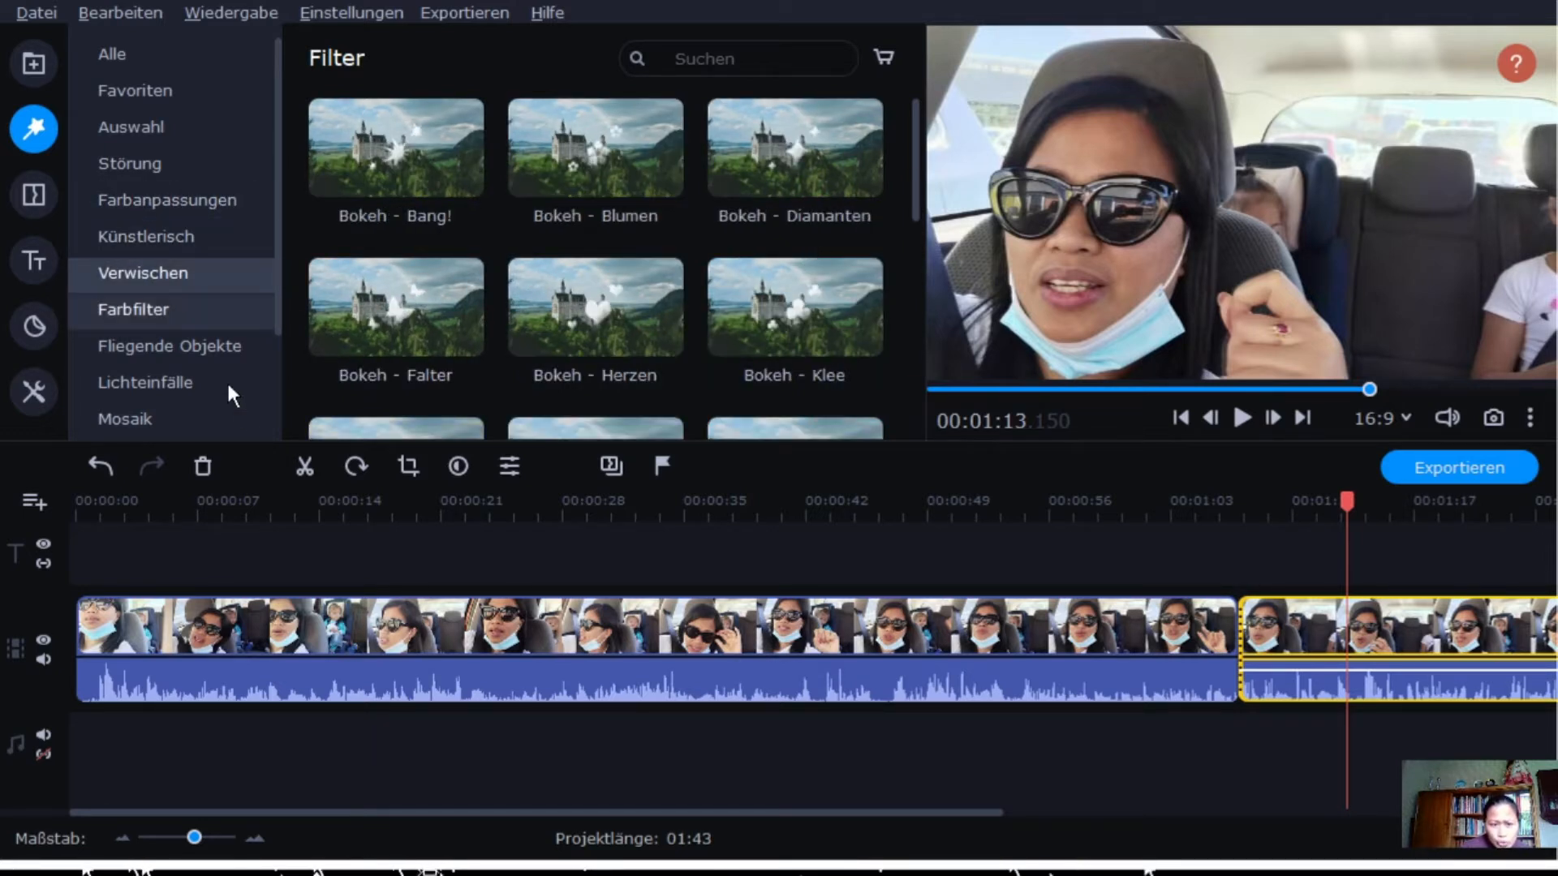
pyautogui.click(236, 310)
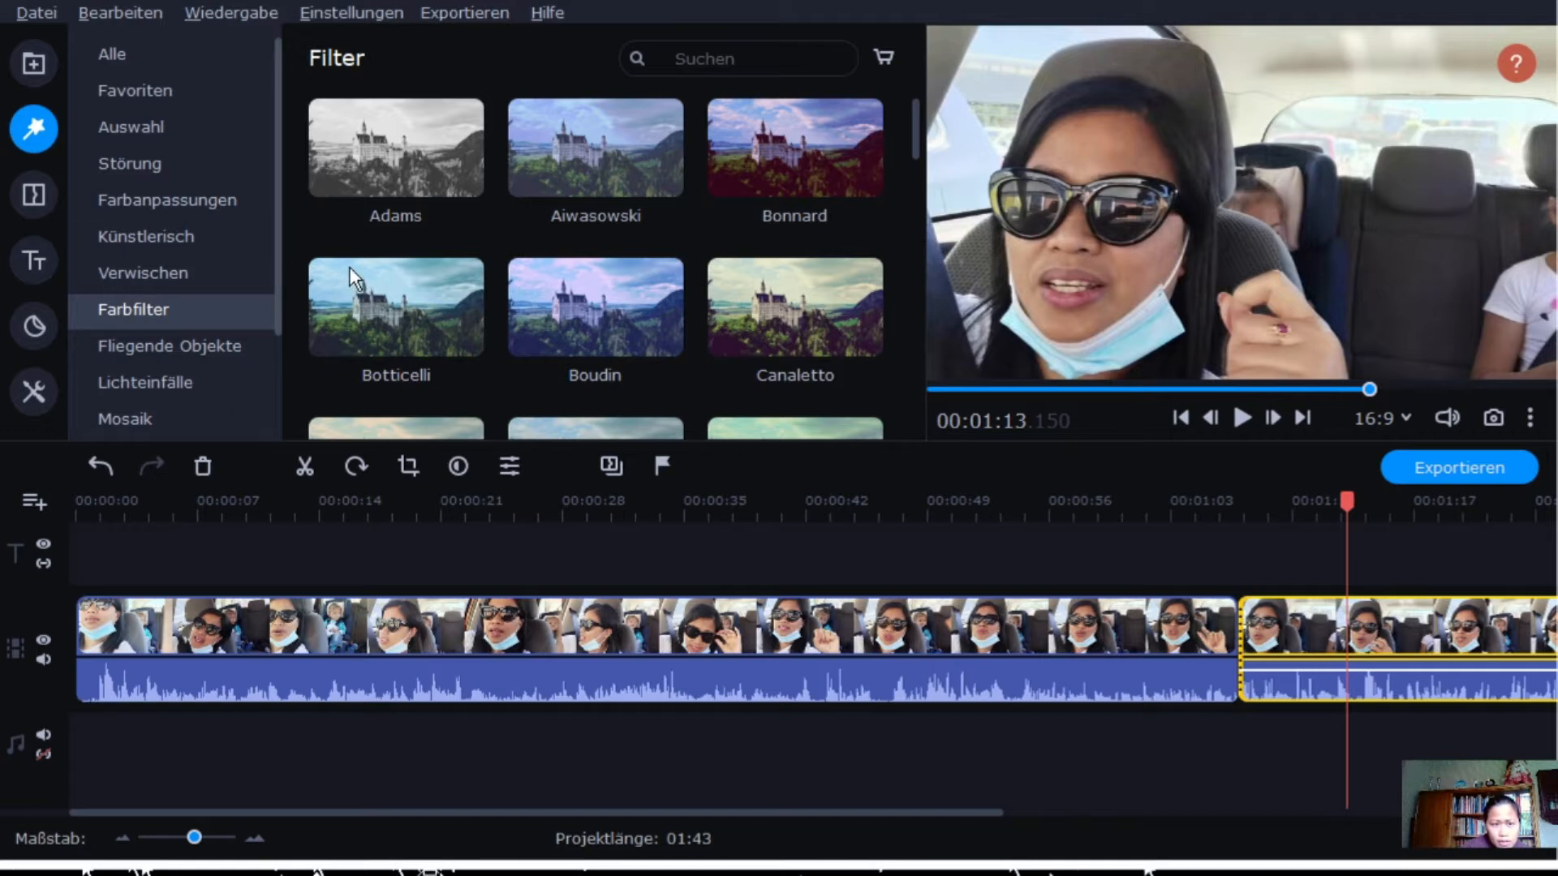
pyautogui.scroll(-3, 341, 308)
pyautogui.click(203, 237)
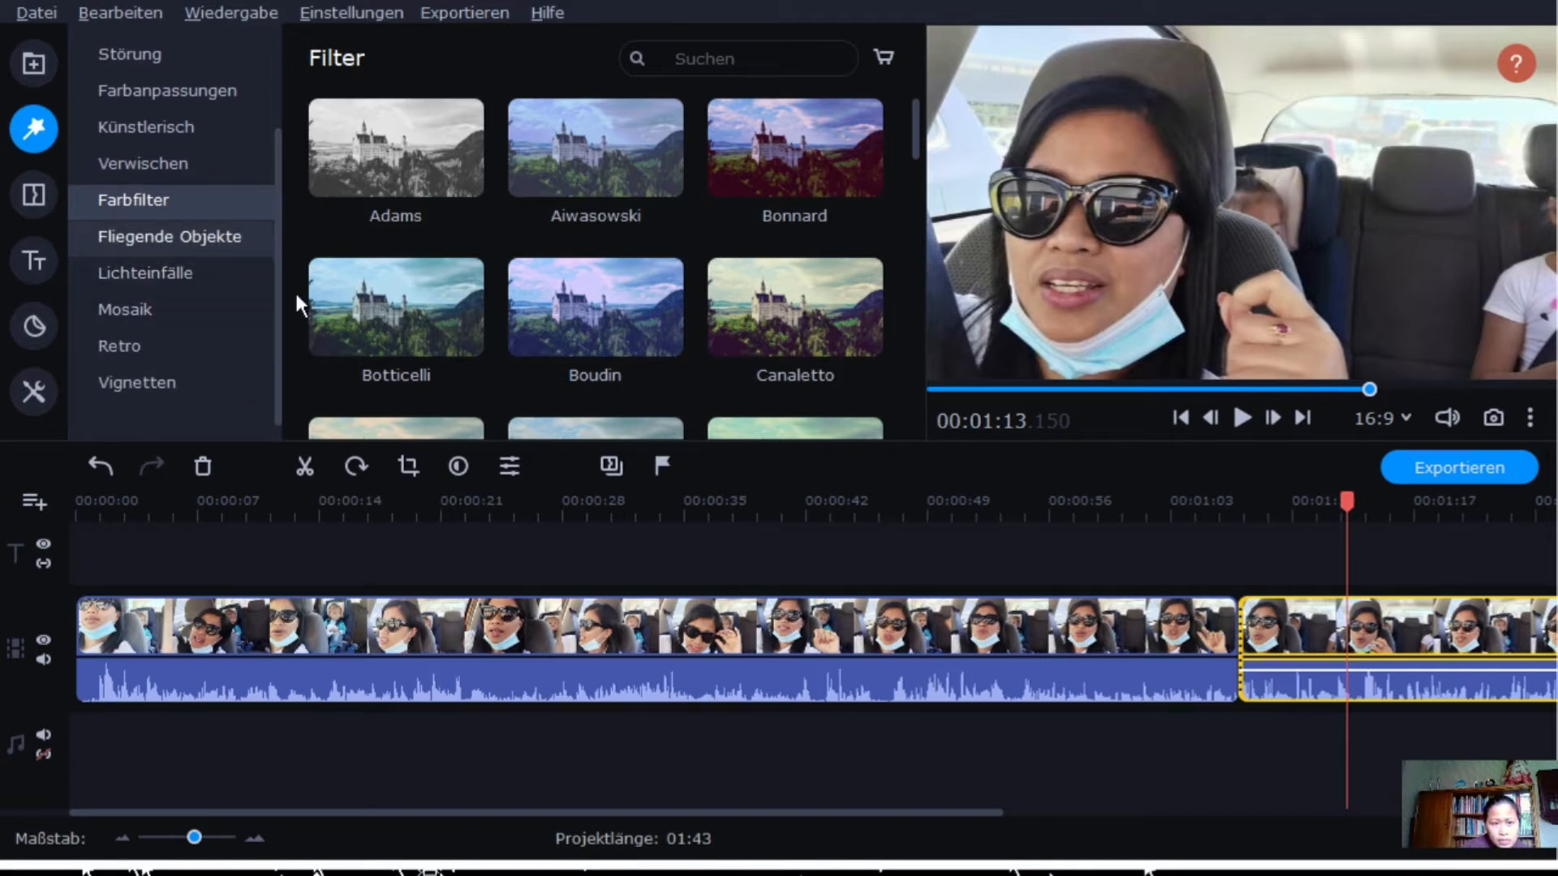
# Preview the flying-object filters Häschen, Heißluftballons, Geschenke and Amore
pyautogui.click(390, 312)
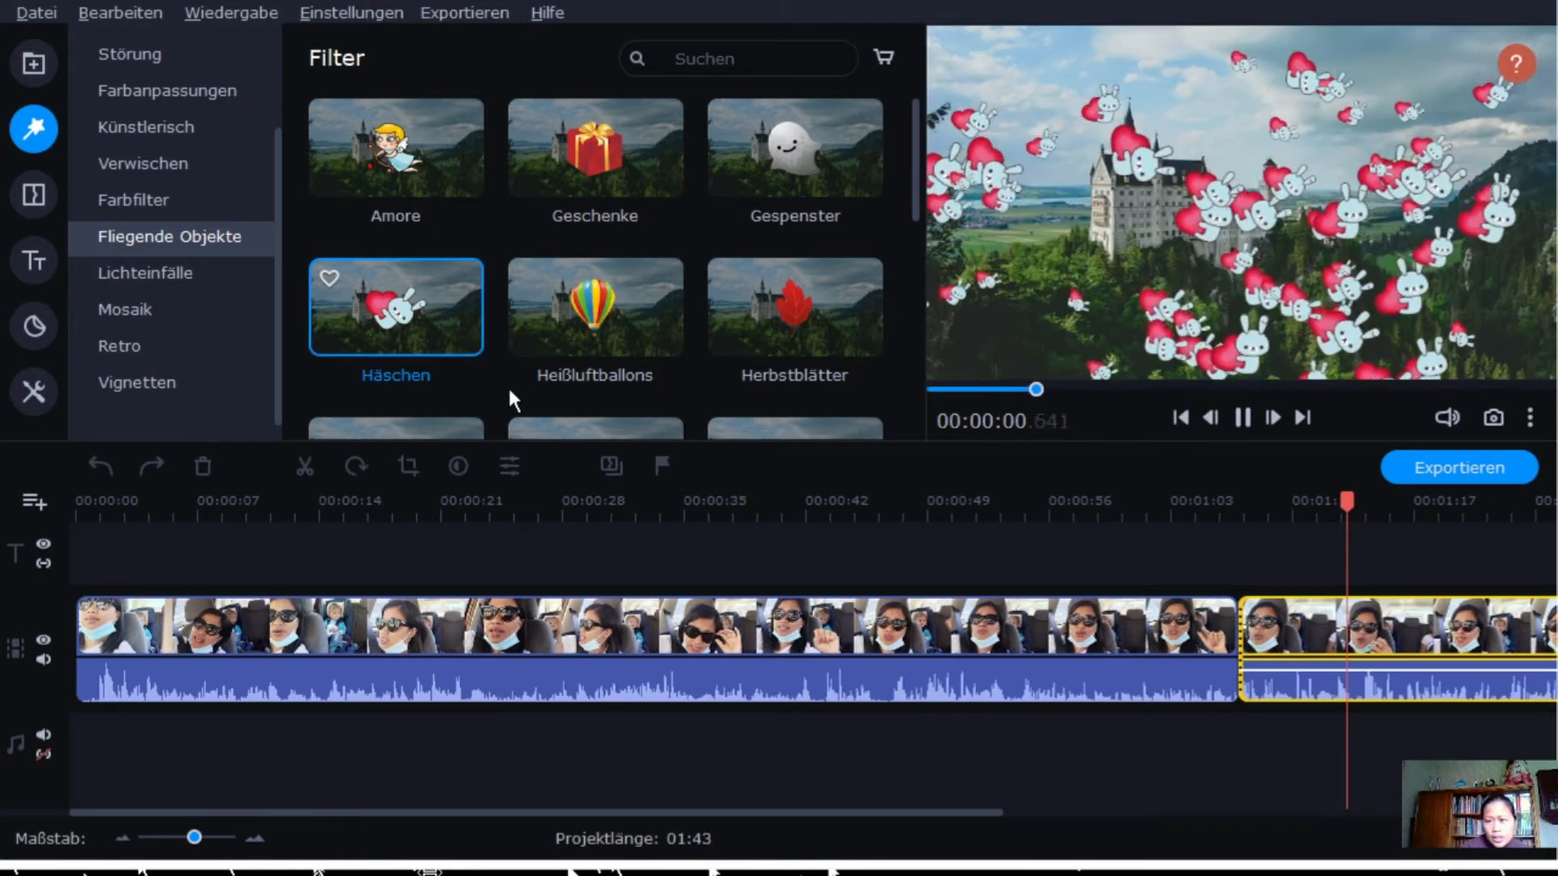
pyautogui.click(590, 300)
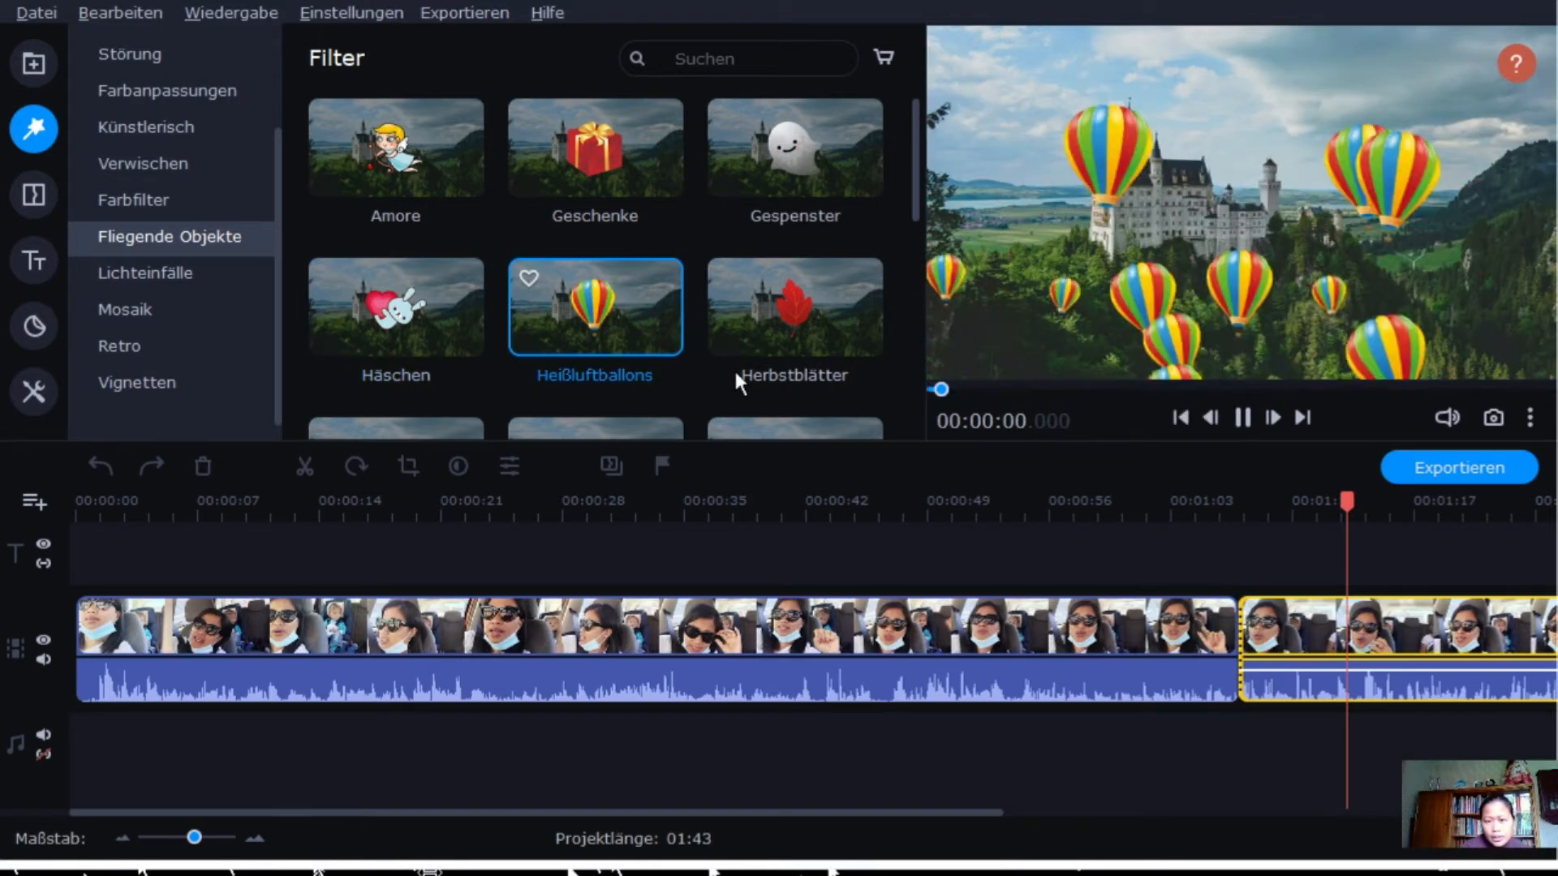
pyautogui.click(584, 180)
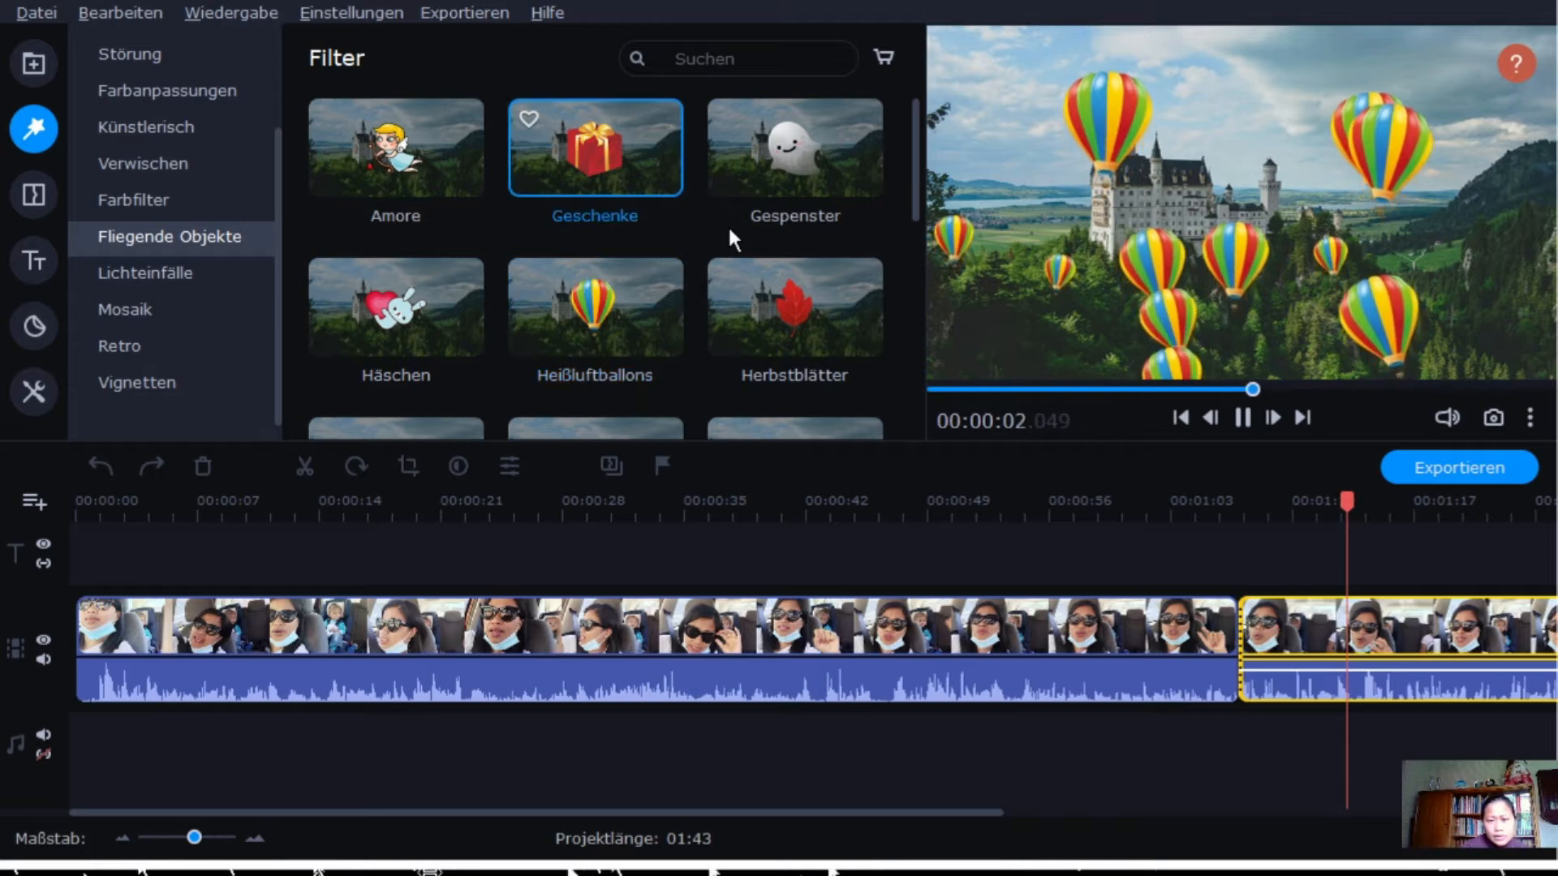
pyautogui.click(446, 165)
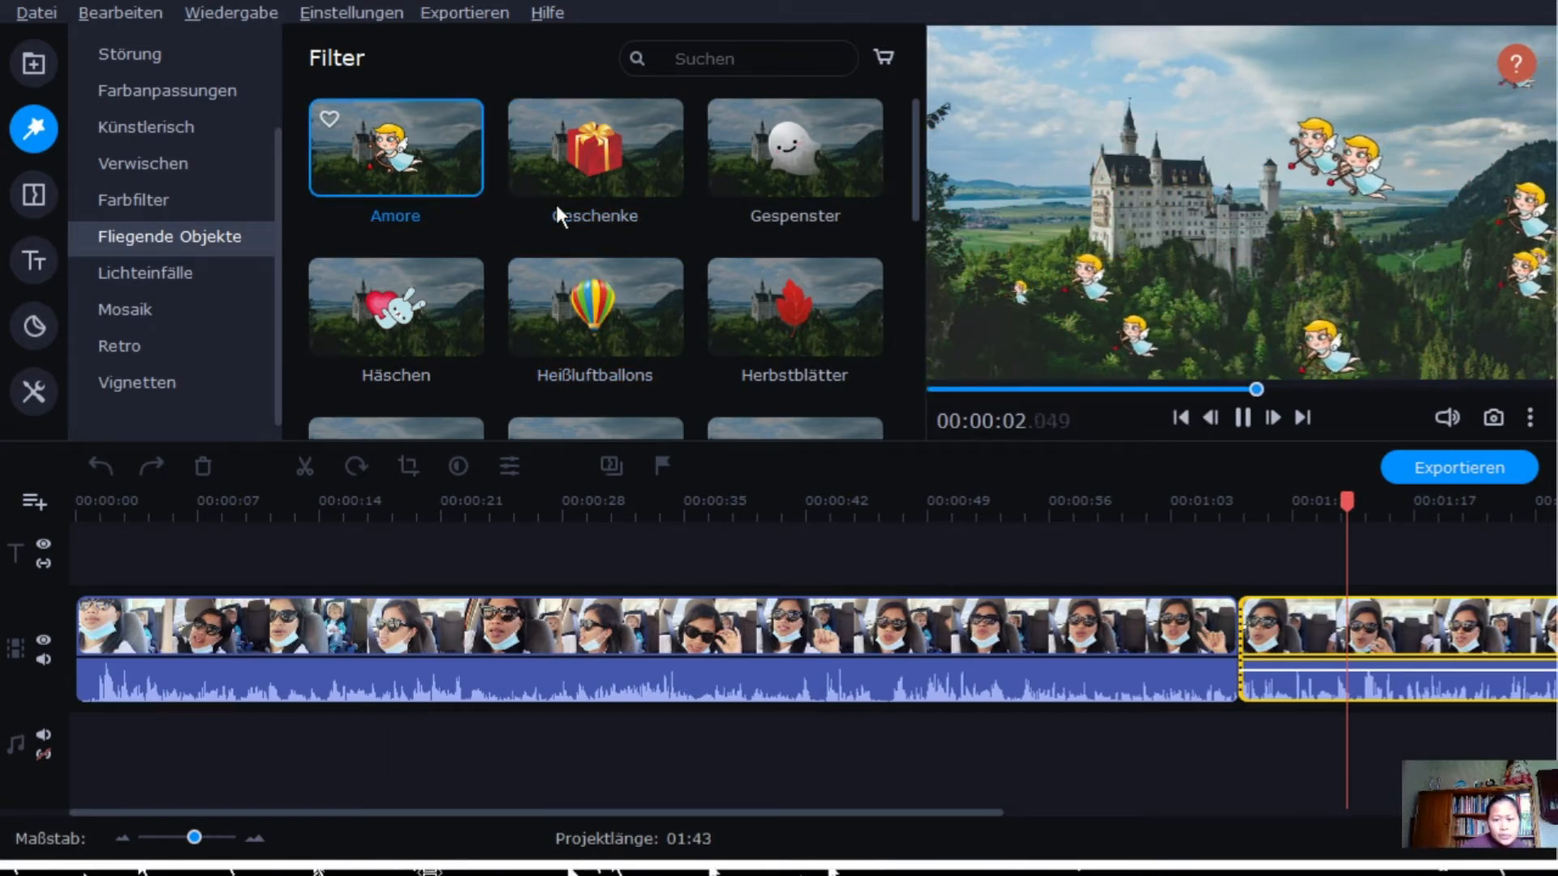
# Apply the Wood filter from the Farbfilter category to the first clip
pyautogui.click(240, 201)
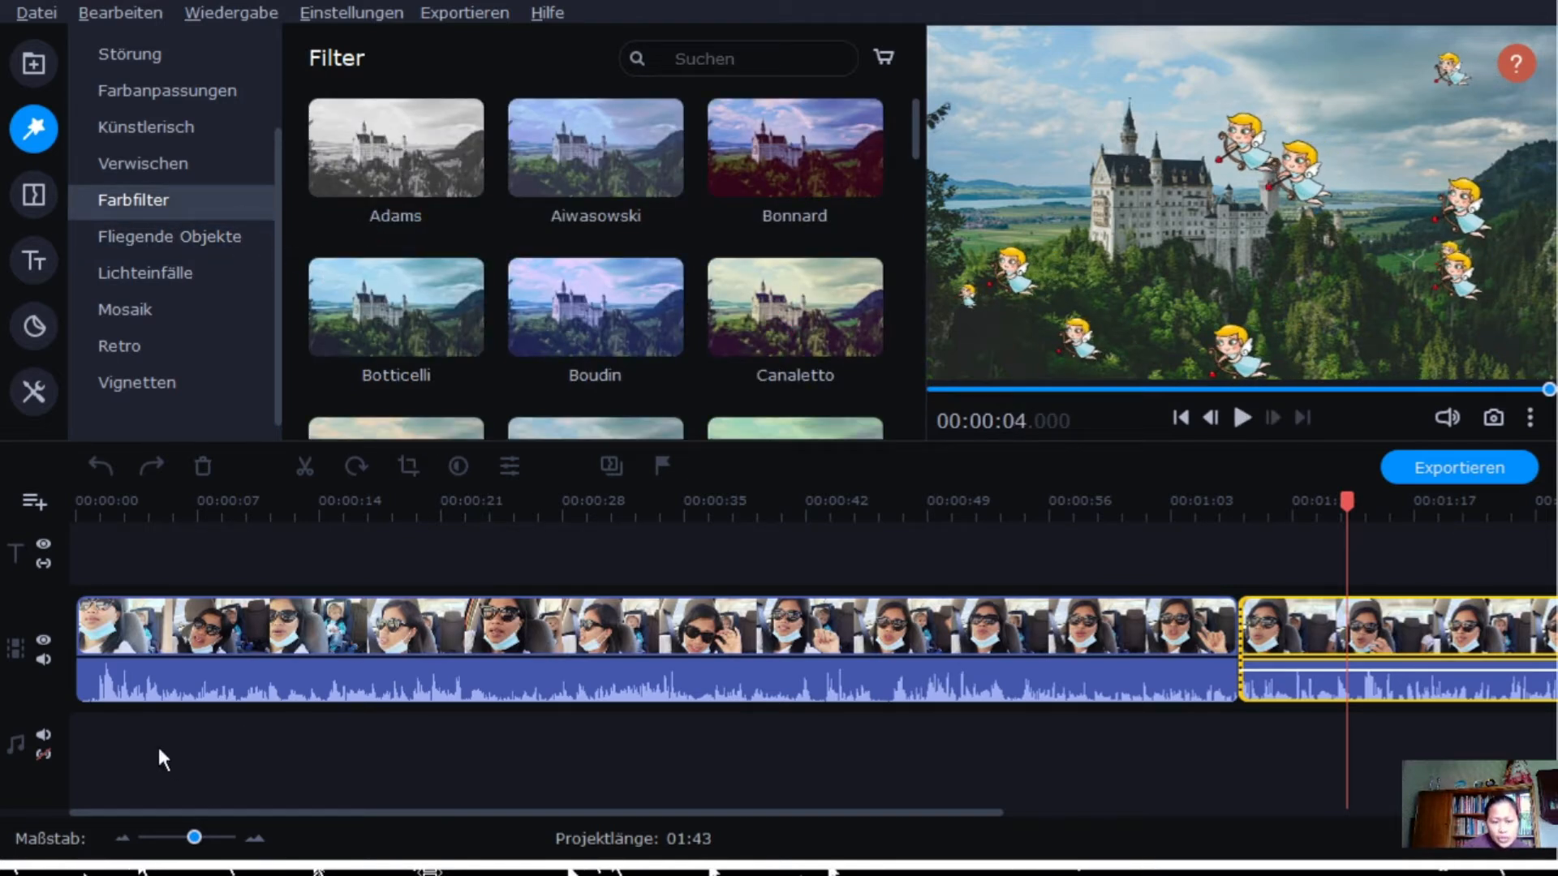
pyautogui.click(286, 656)
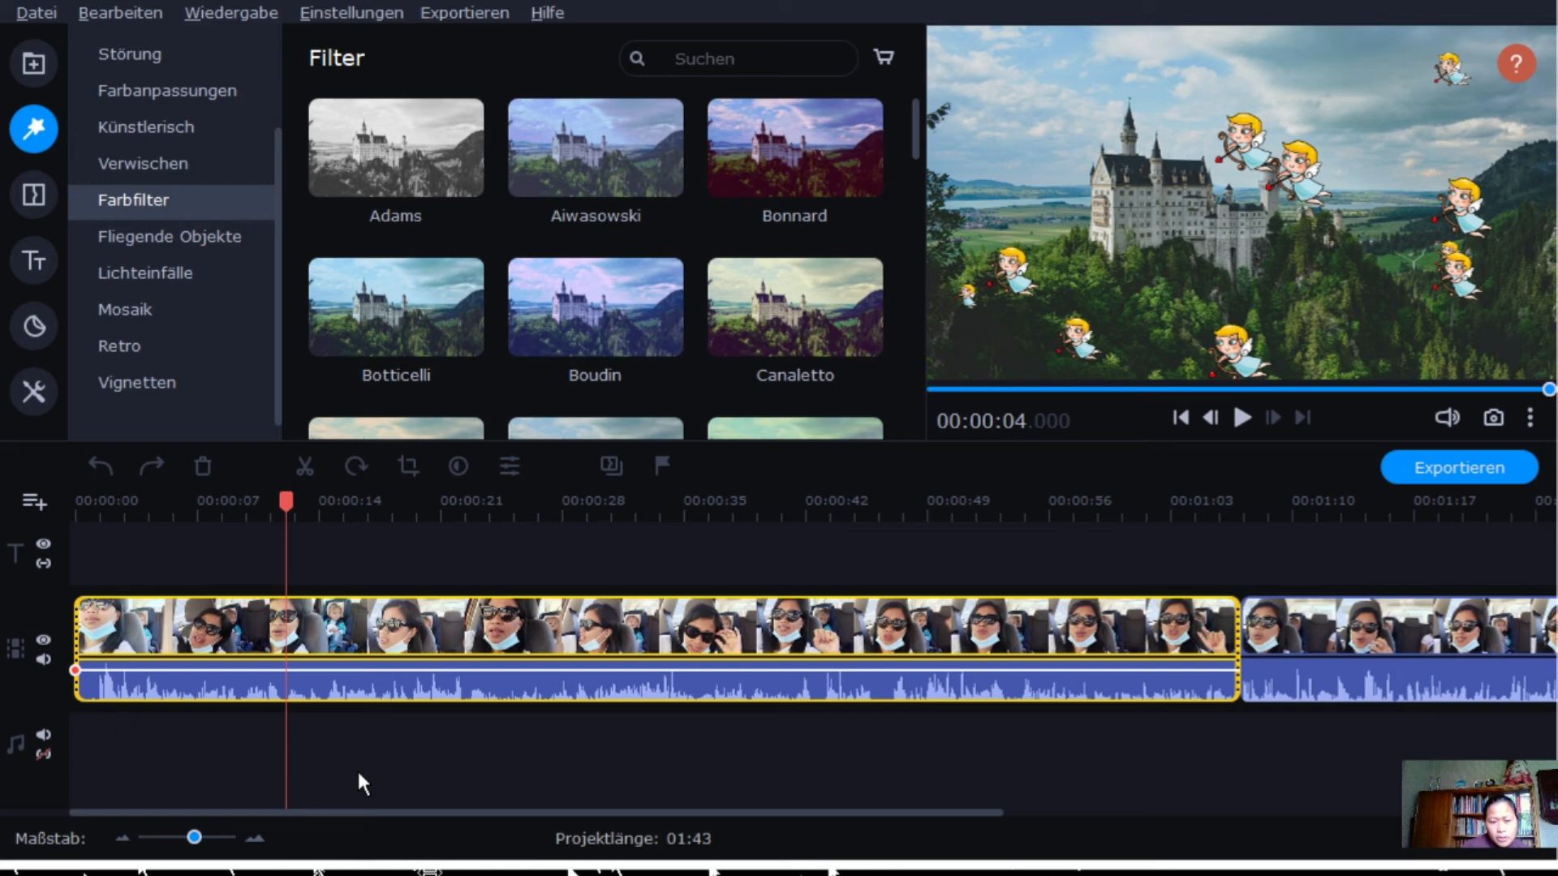
pyautogui.click(584, 641)
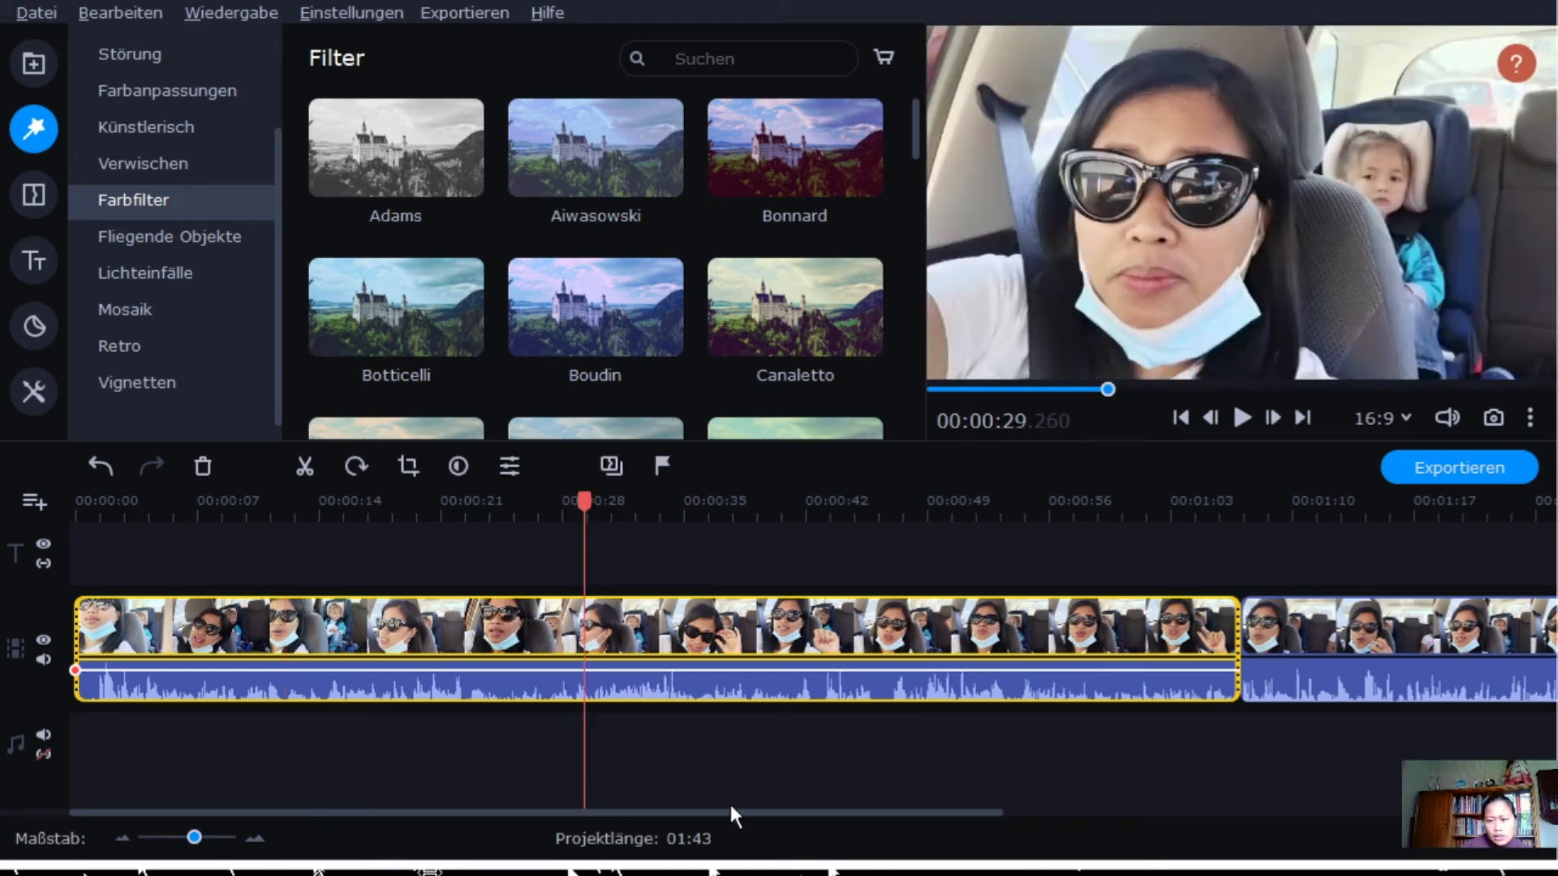
pyautogui.click(777, 660)
pyautogui.click(1000, 655)
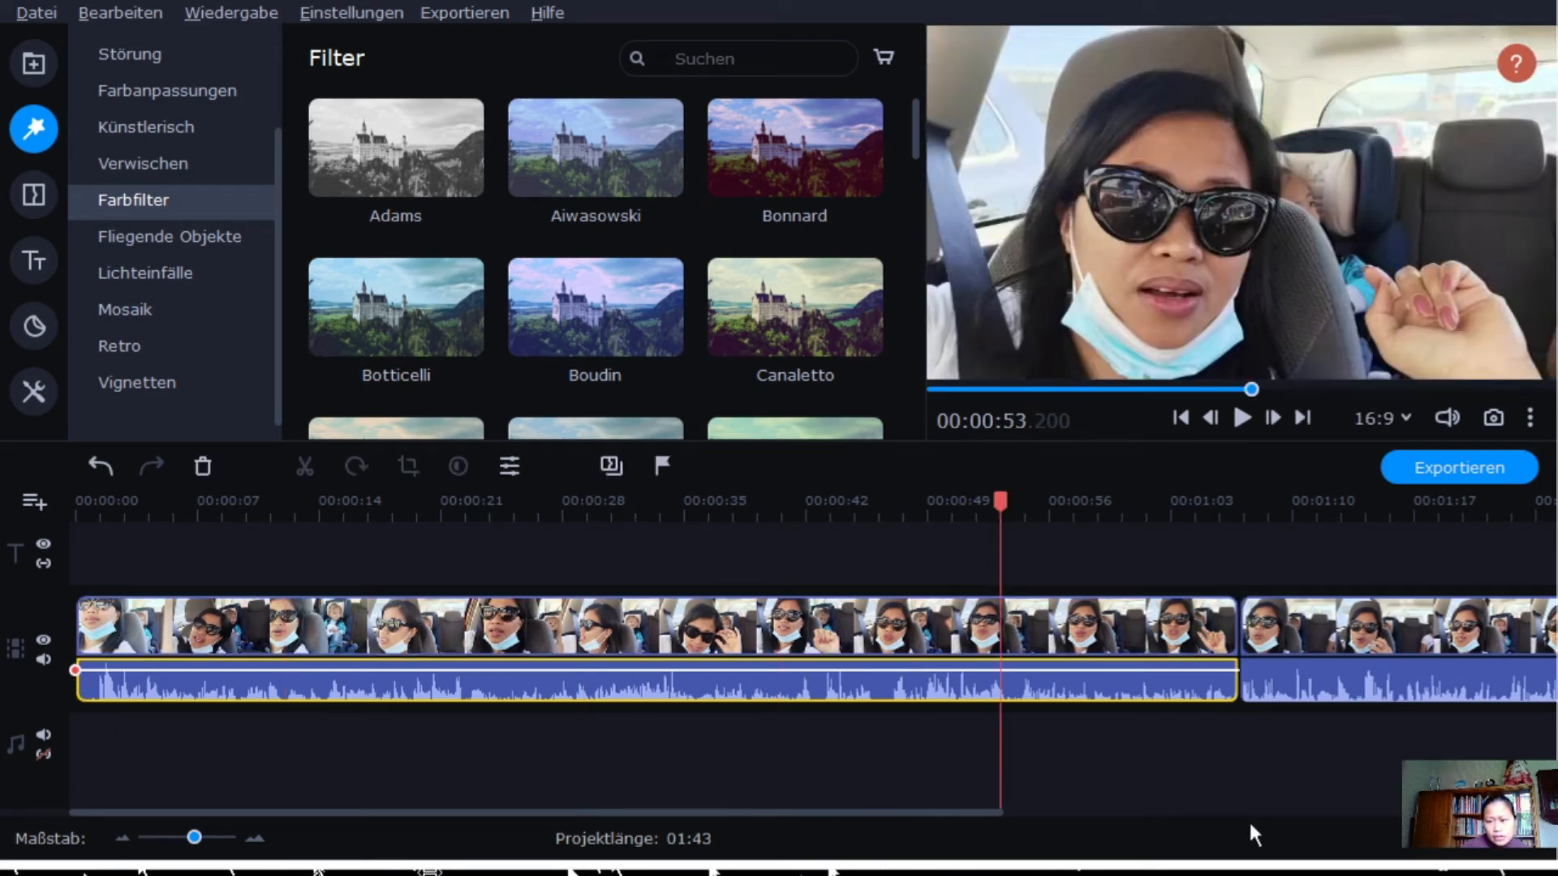
pyautogui.click(1099, 662)
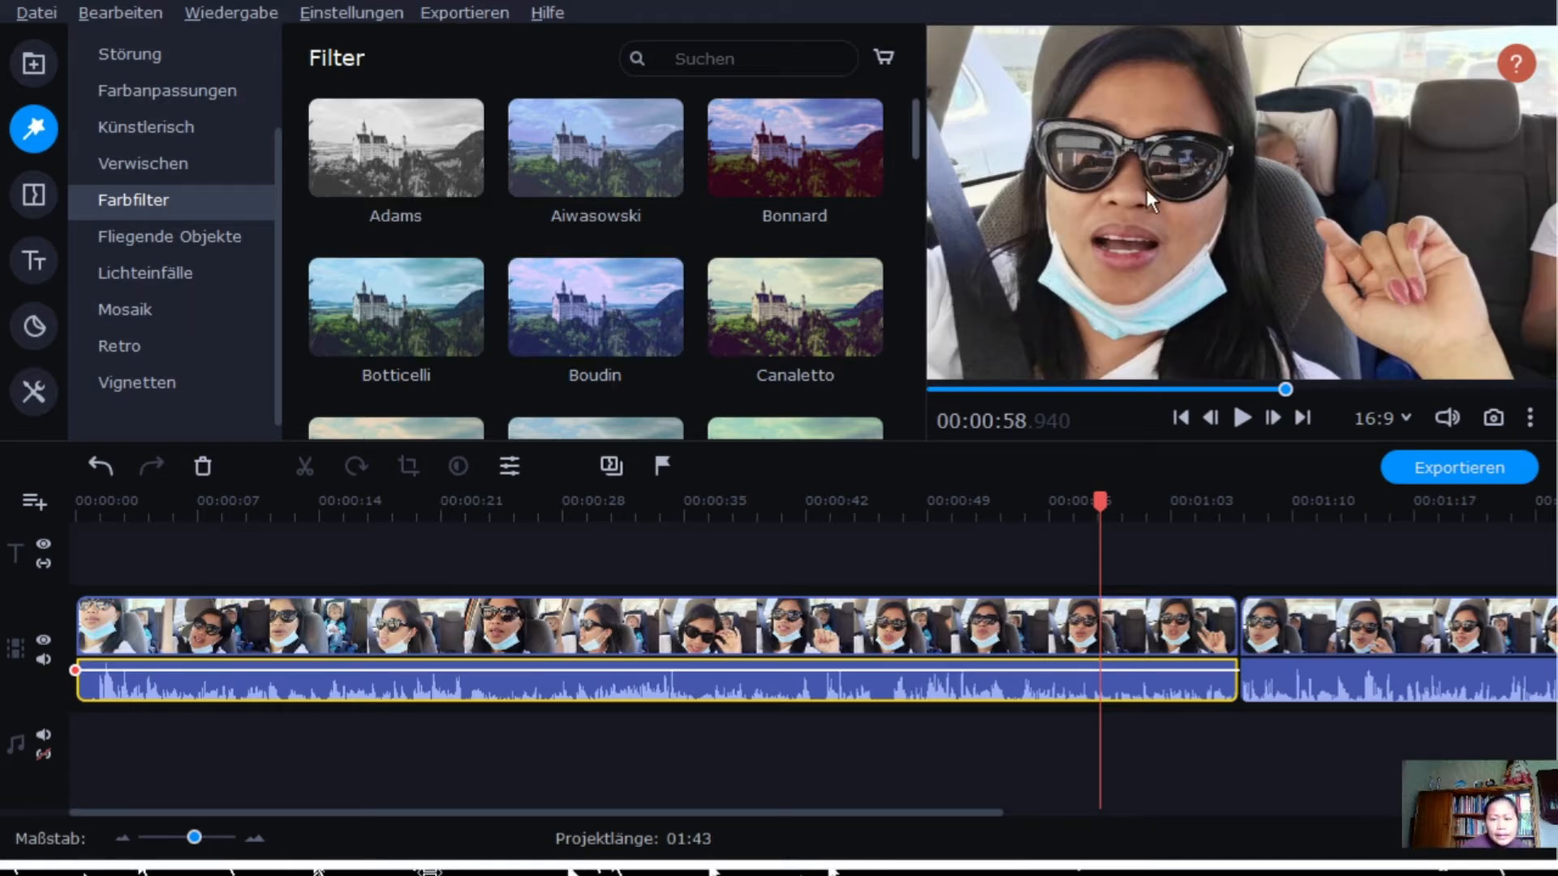
pyautogui.moveTo(915, 147); pyautogui.dragTo(903, 442)
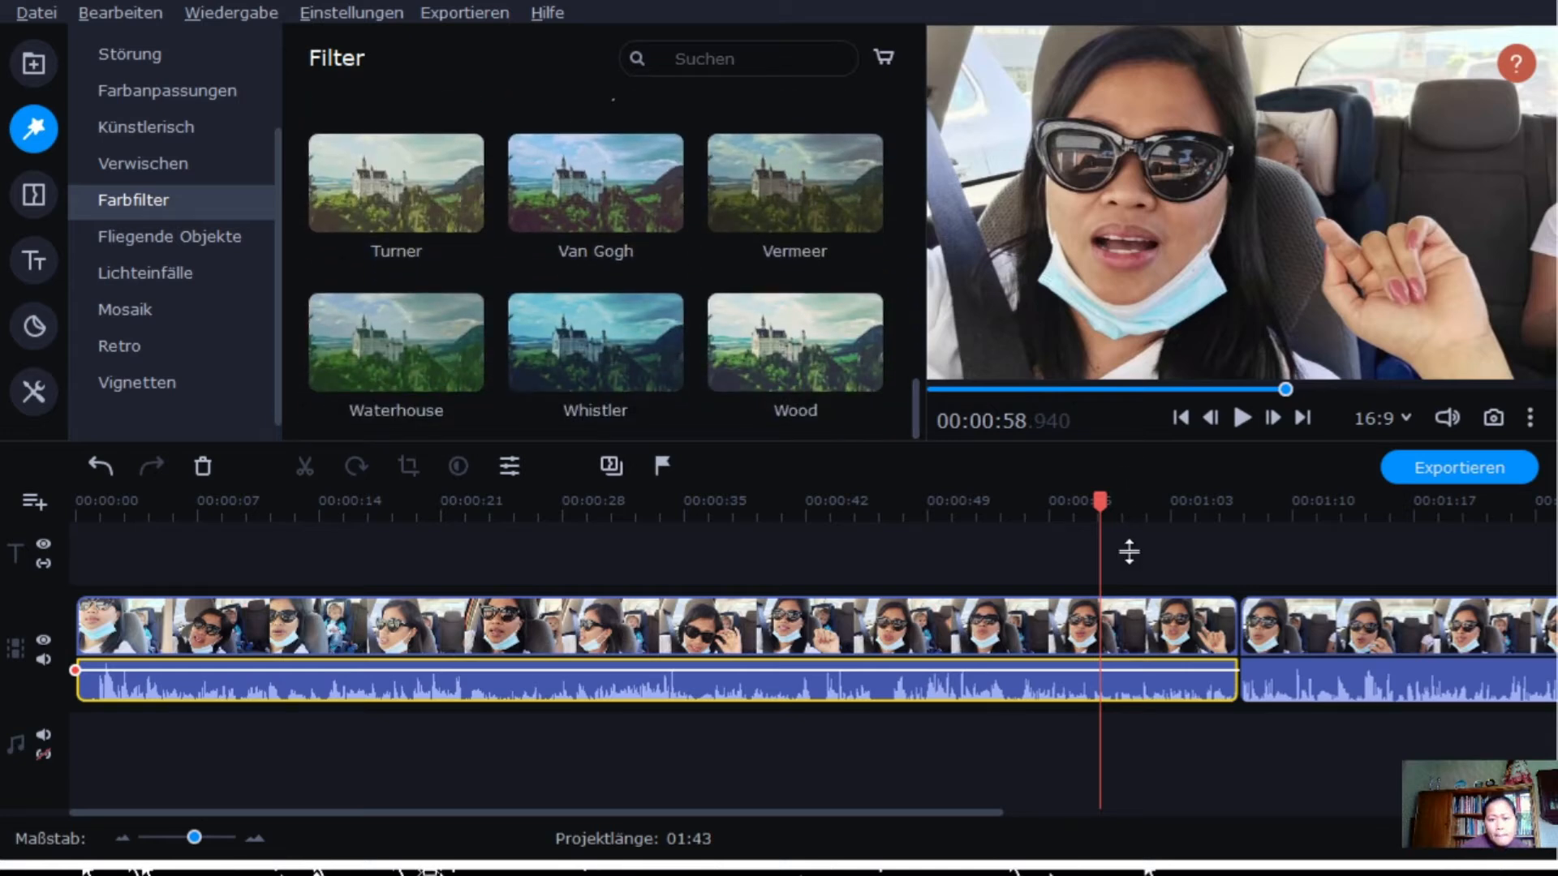
pyautogui.click(785, 337)
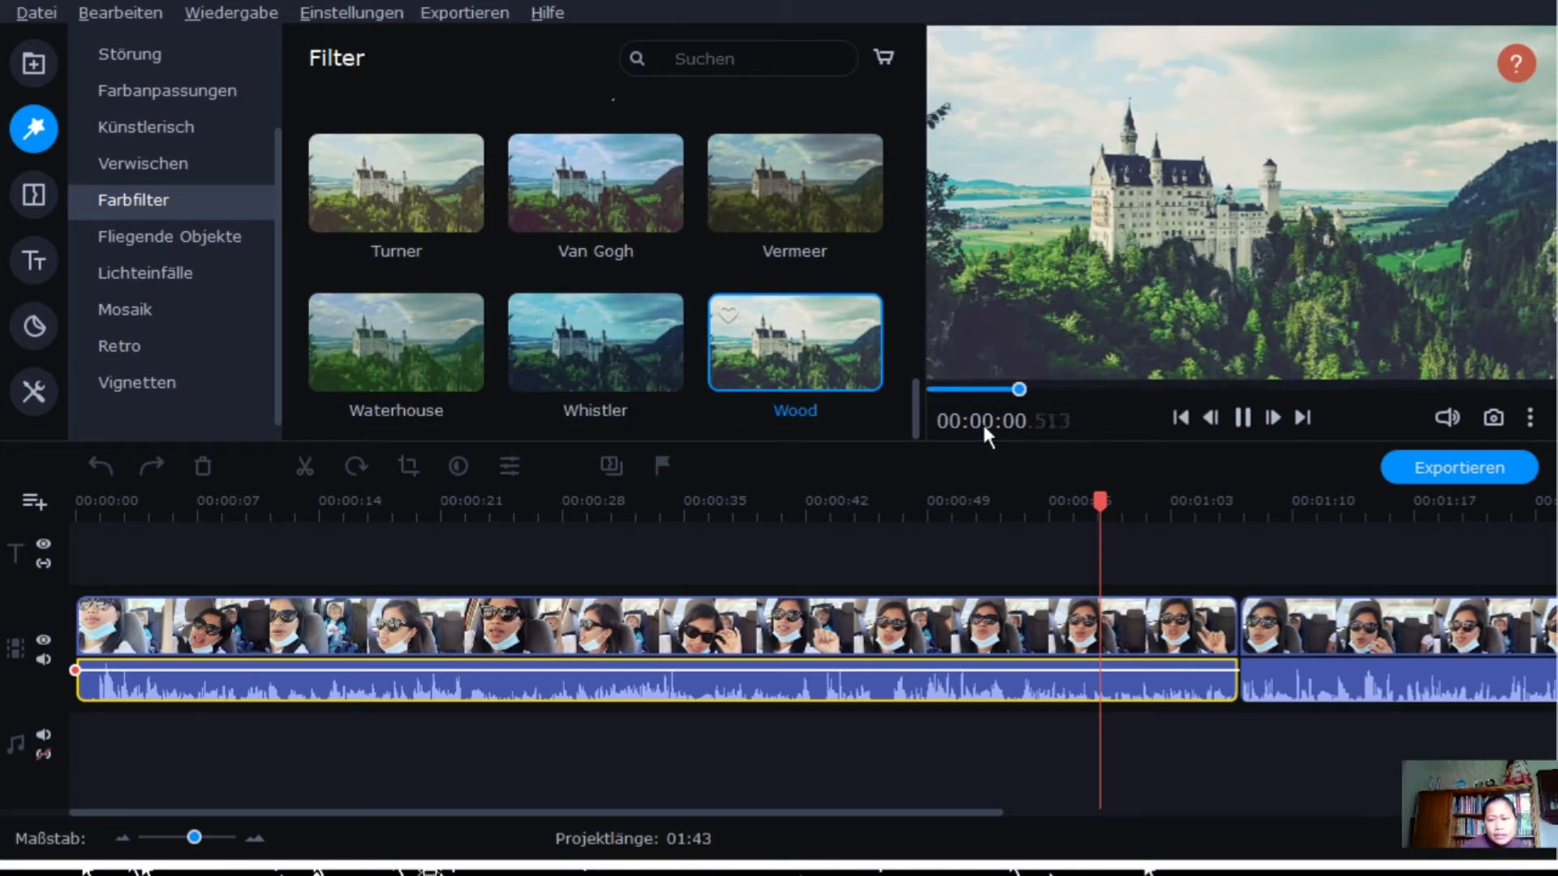
pyautogui.moveTo(795, 344); pyautogui.dragTo(146, 769)
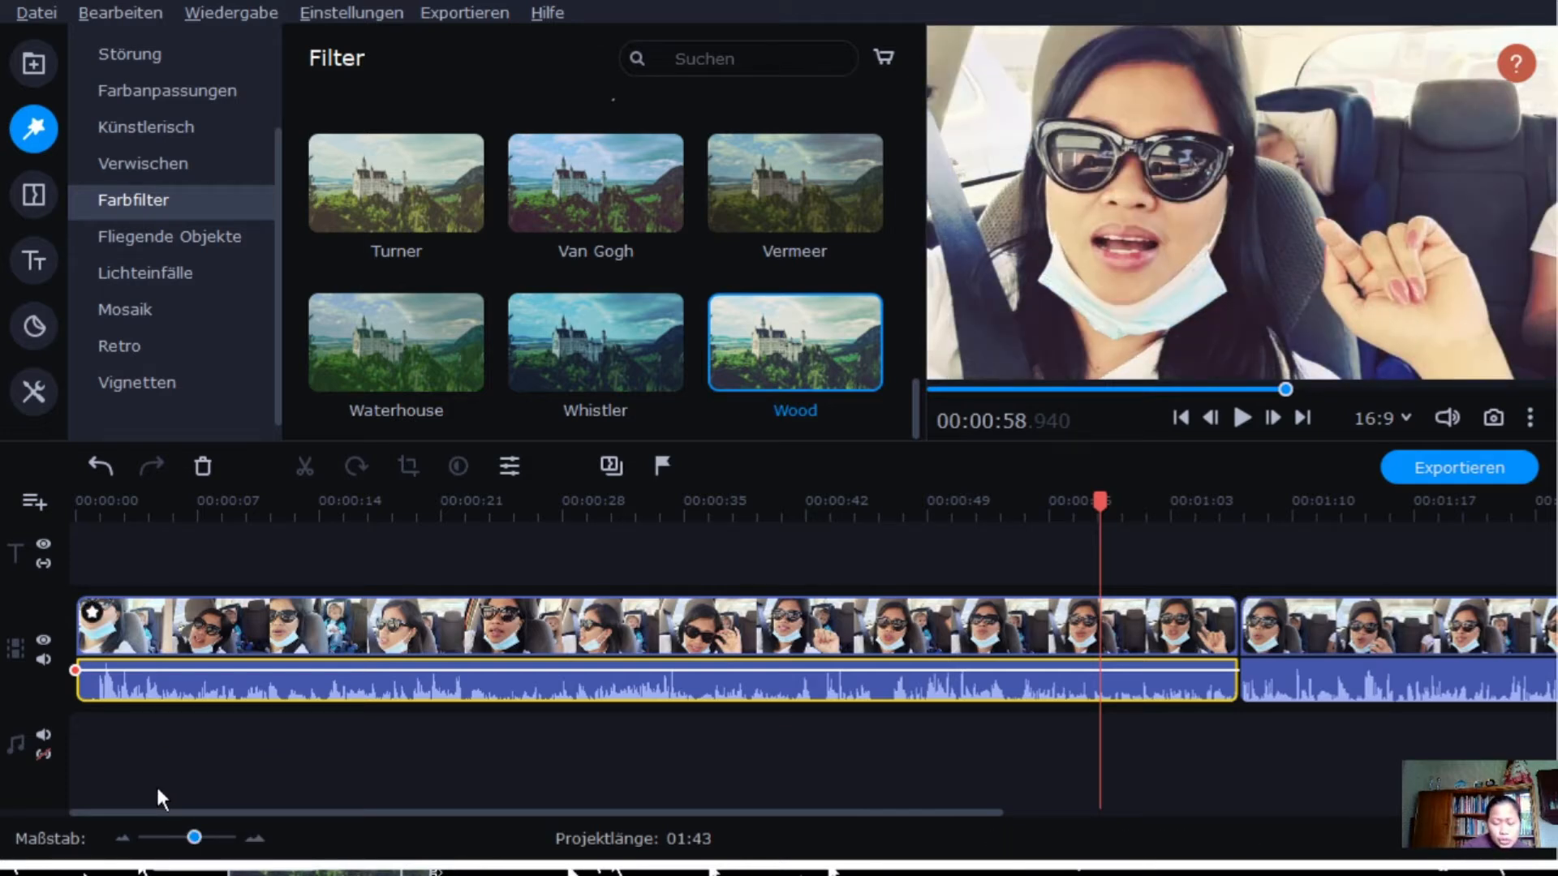
# Reduce the Wood filter's intensity on the first clip to 45% and play back a few seconds of it
pyautogui.doubleClick(157, 787)
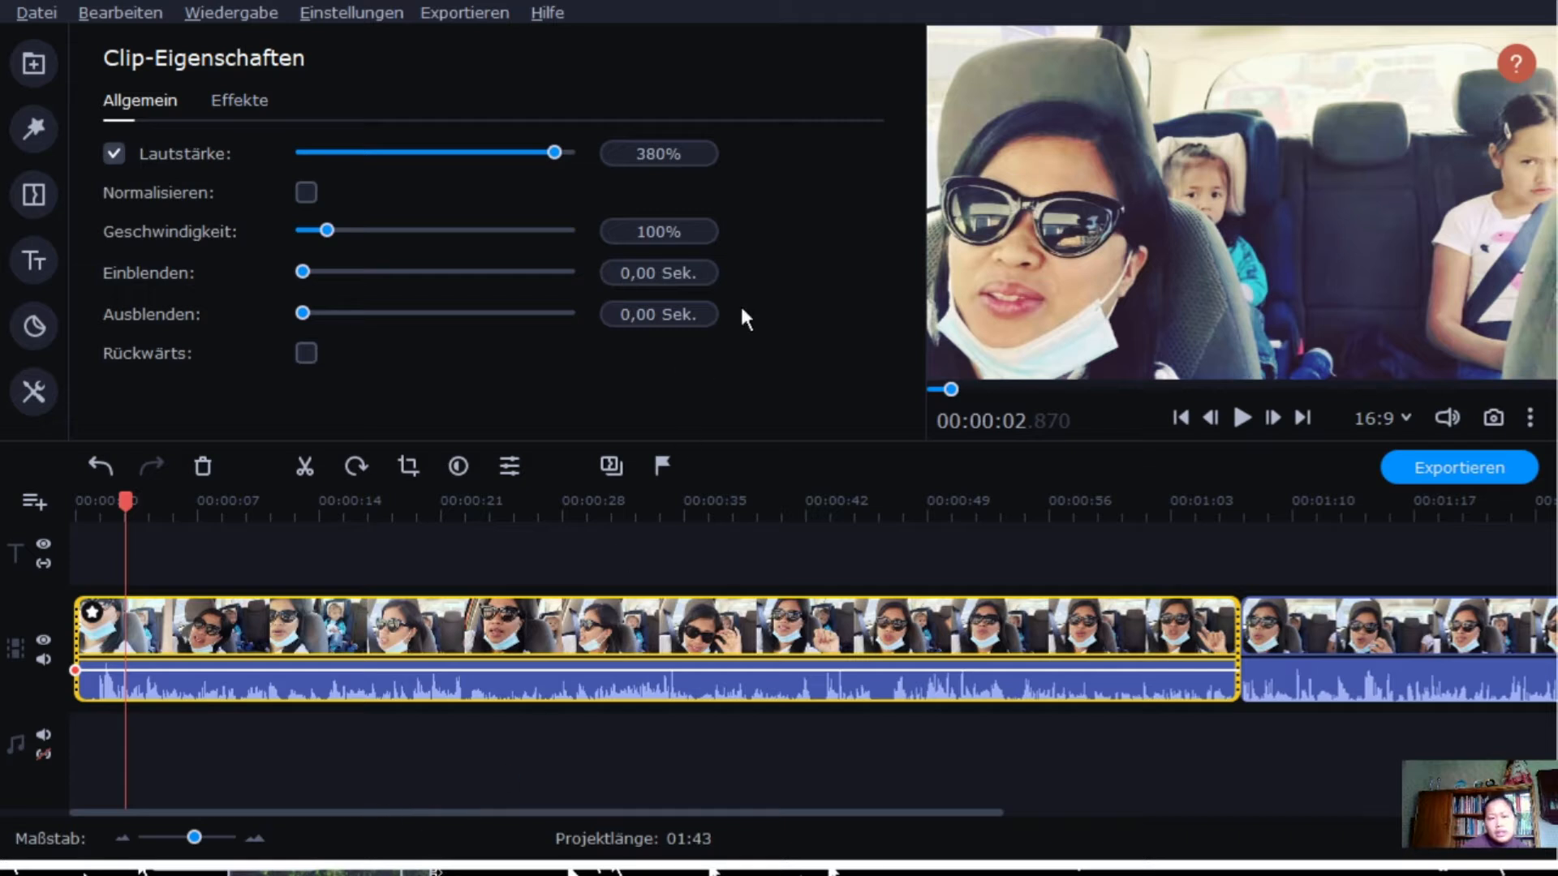
pyautogui.click(324, 119)
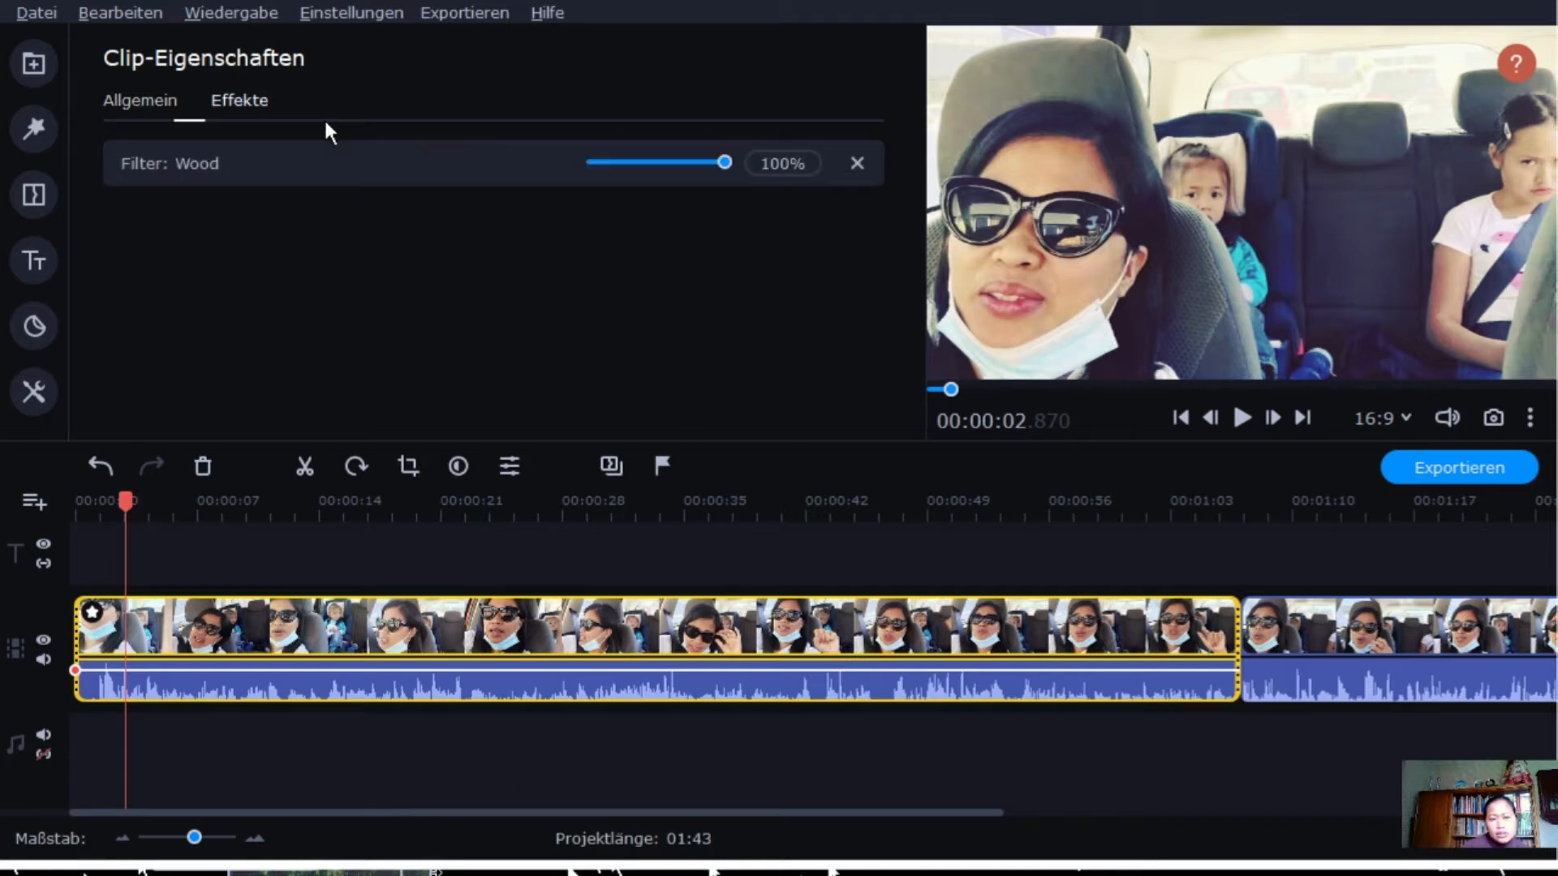
pyautogui.moveTo(722, 161); pyautogui.dragTo(652, 161)
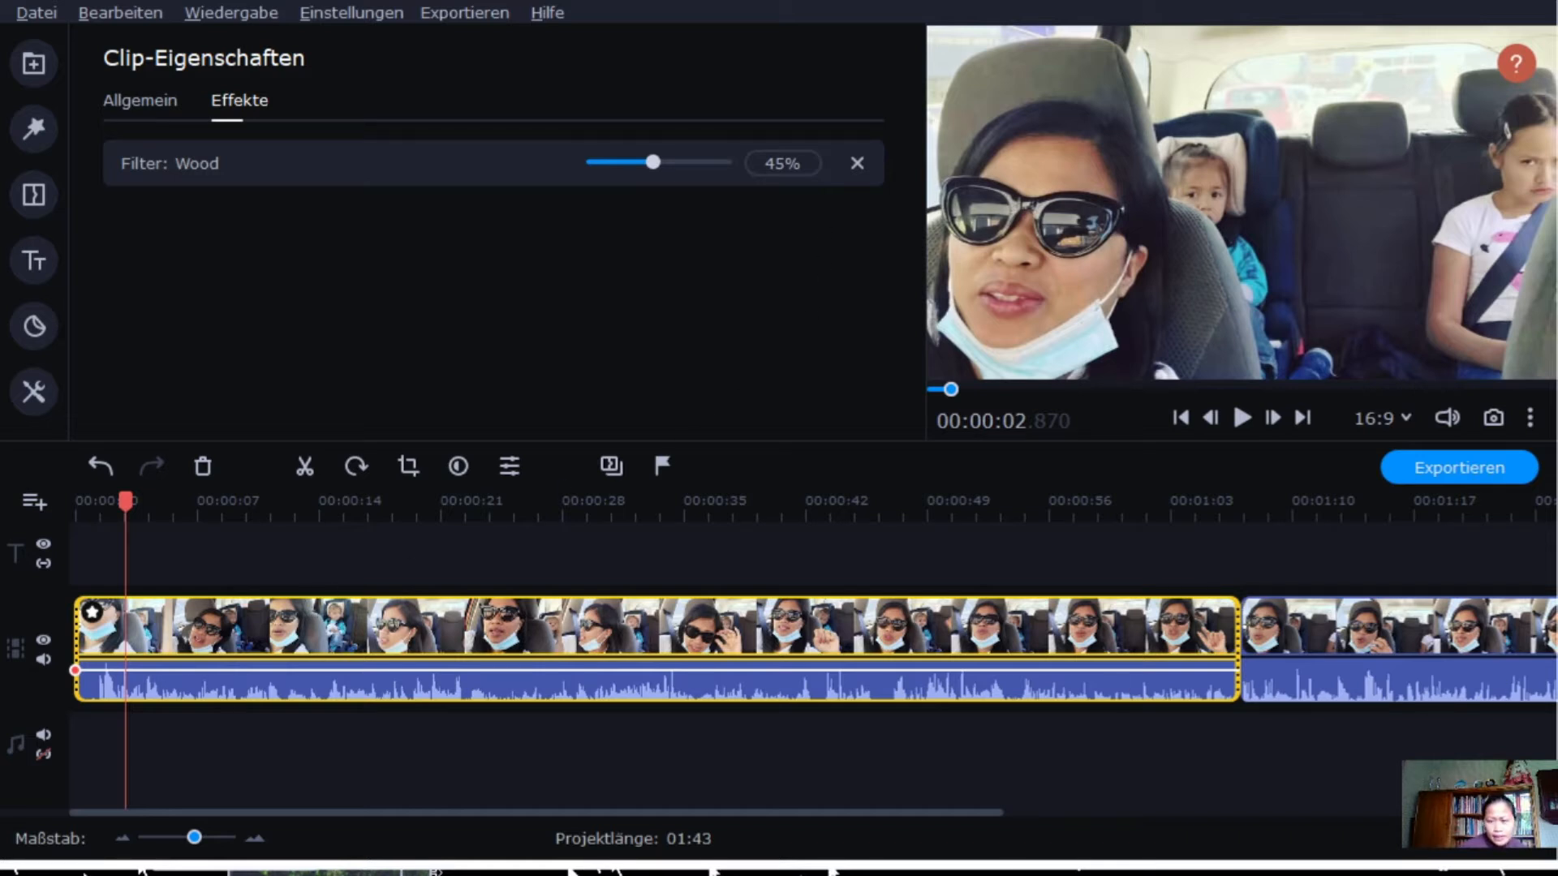
pyautogui.click(1242, 417)
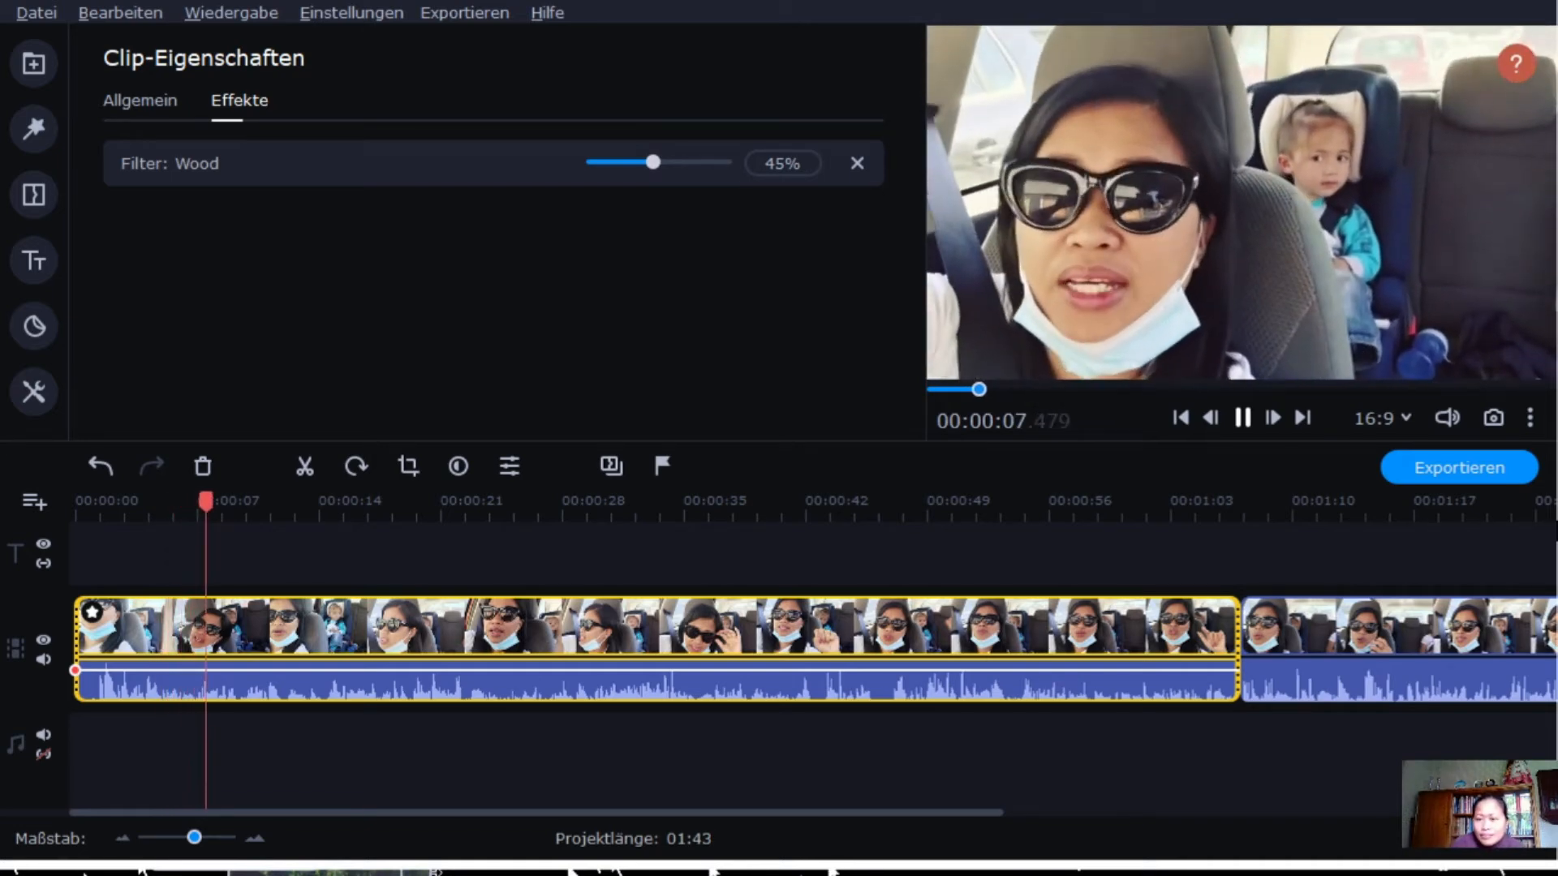
pyautogui.press('space')
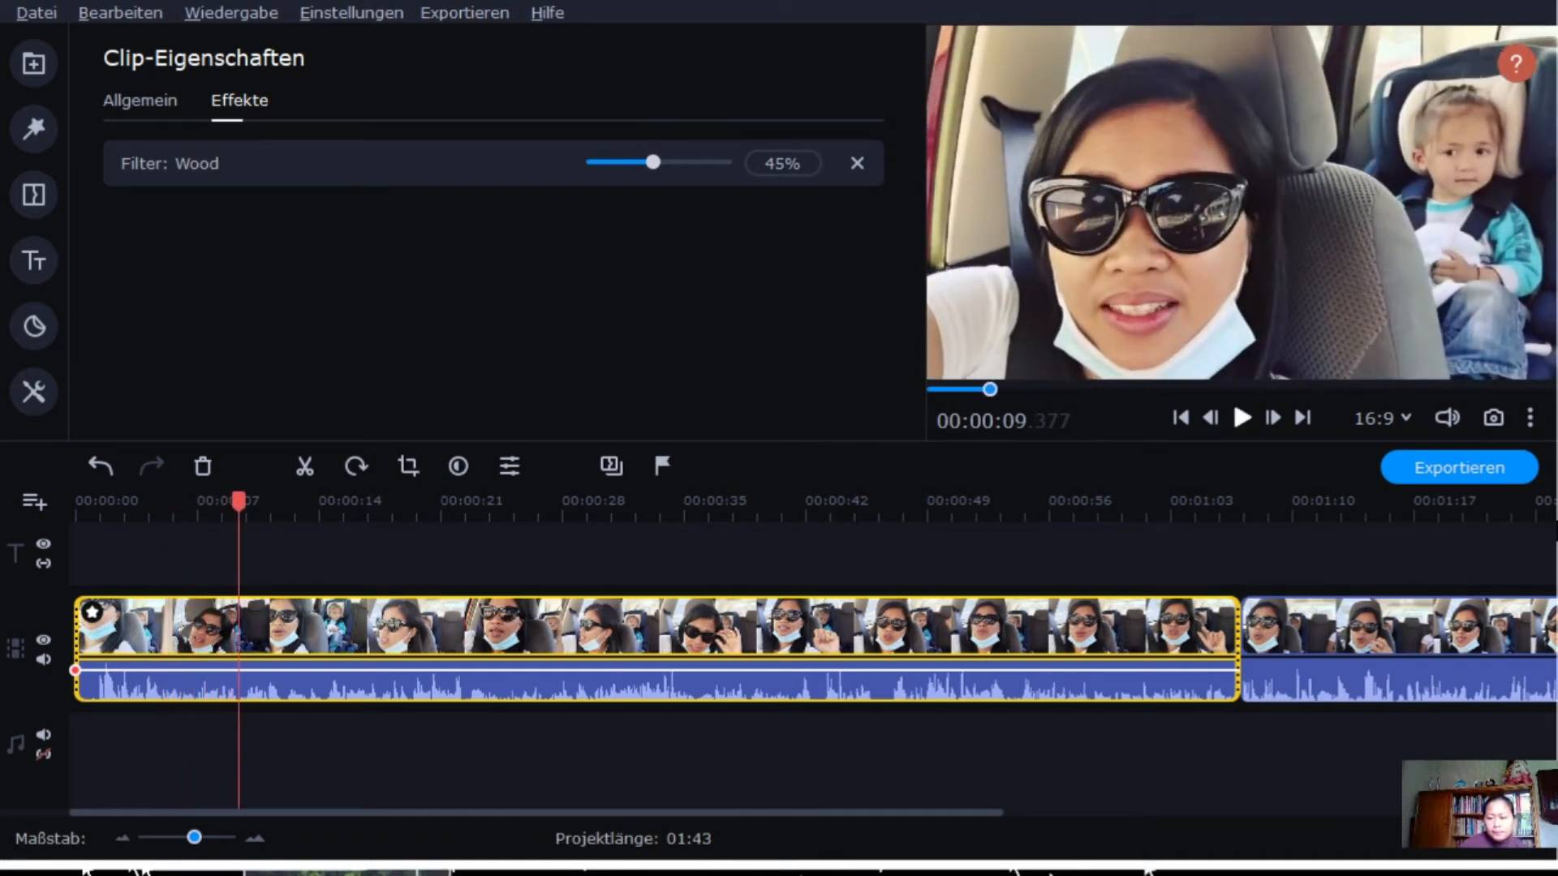
# Apply the Wood filter to the second clip as well and set its intensity to 45%
pyautogui.click(1291, 641)
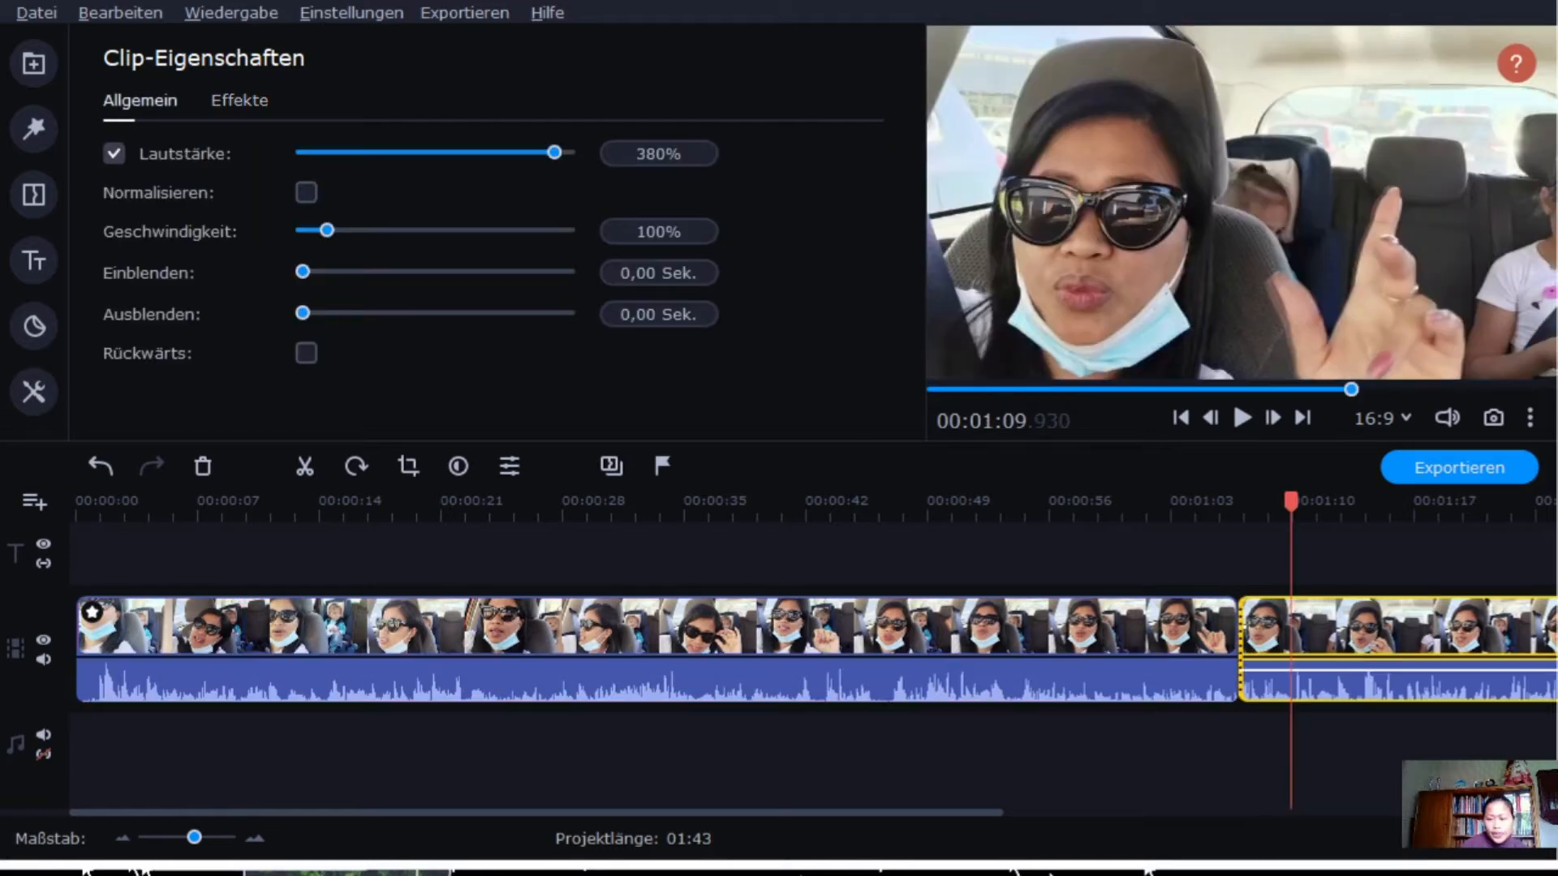
pyautogui.click(36, 151)
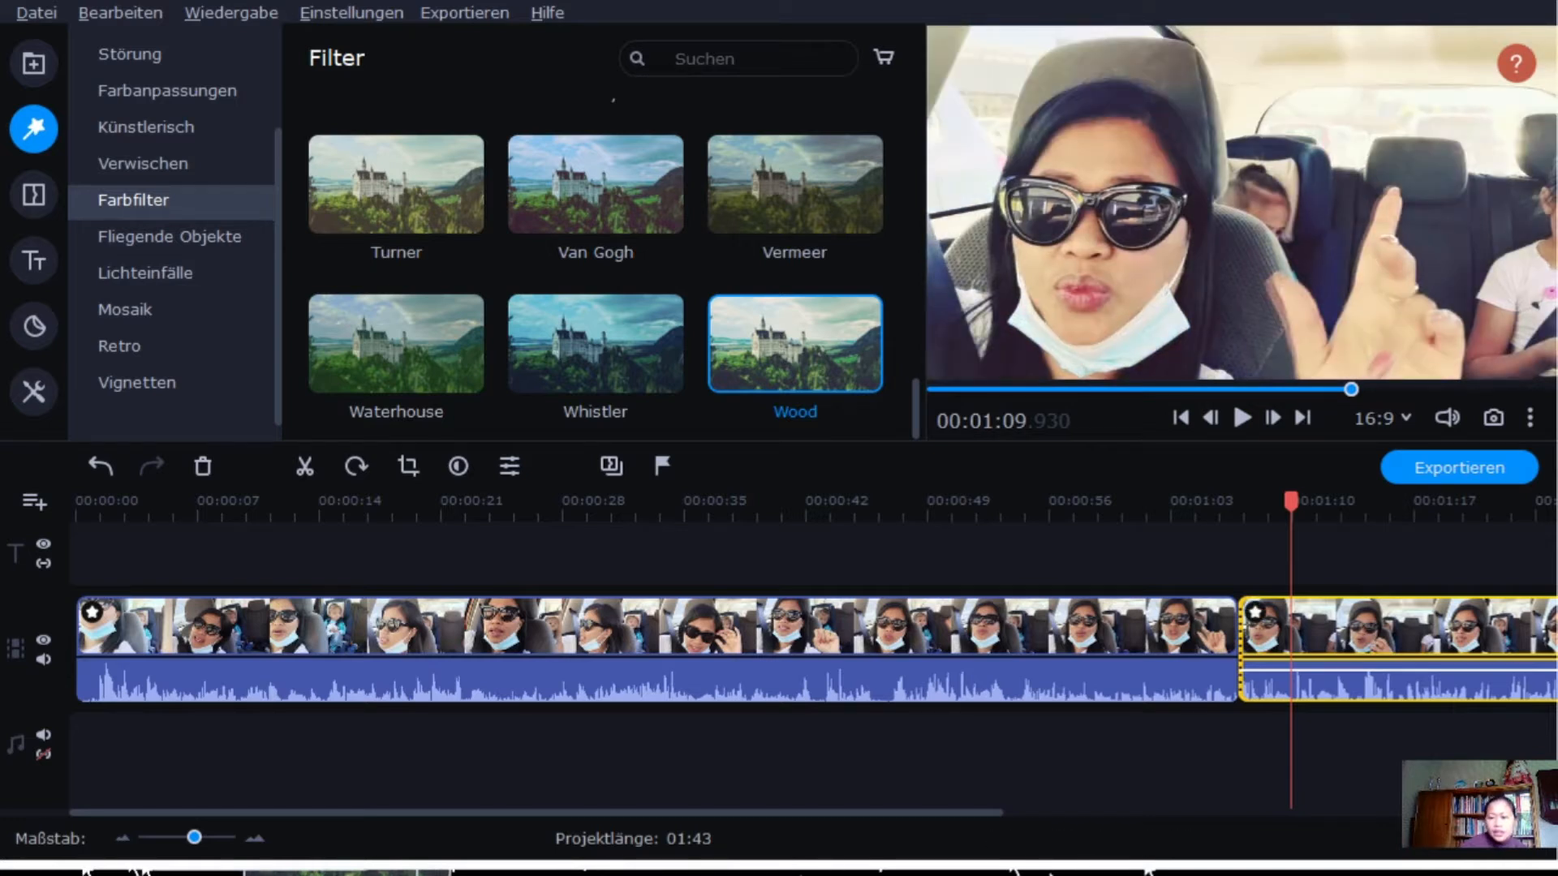
pyautogui.doubleClick(1339, 637)
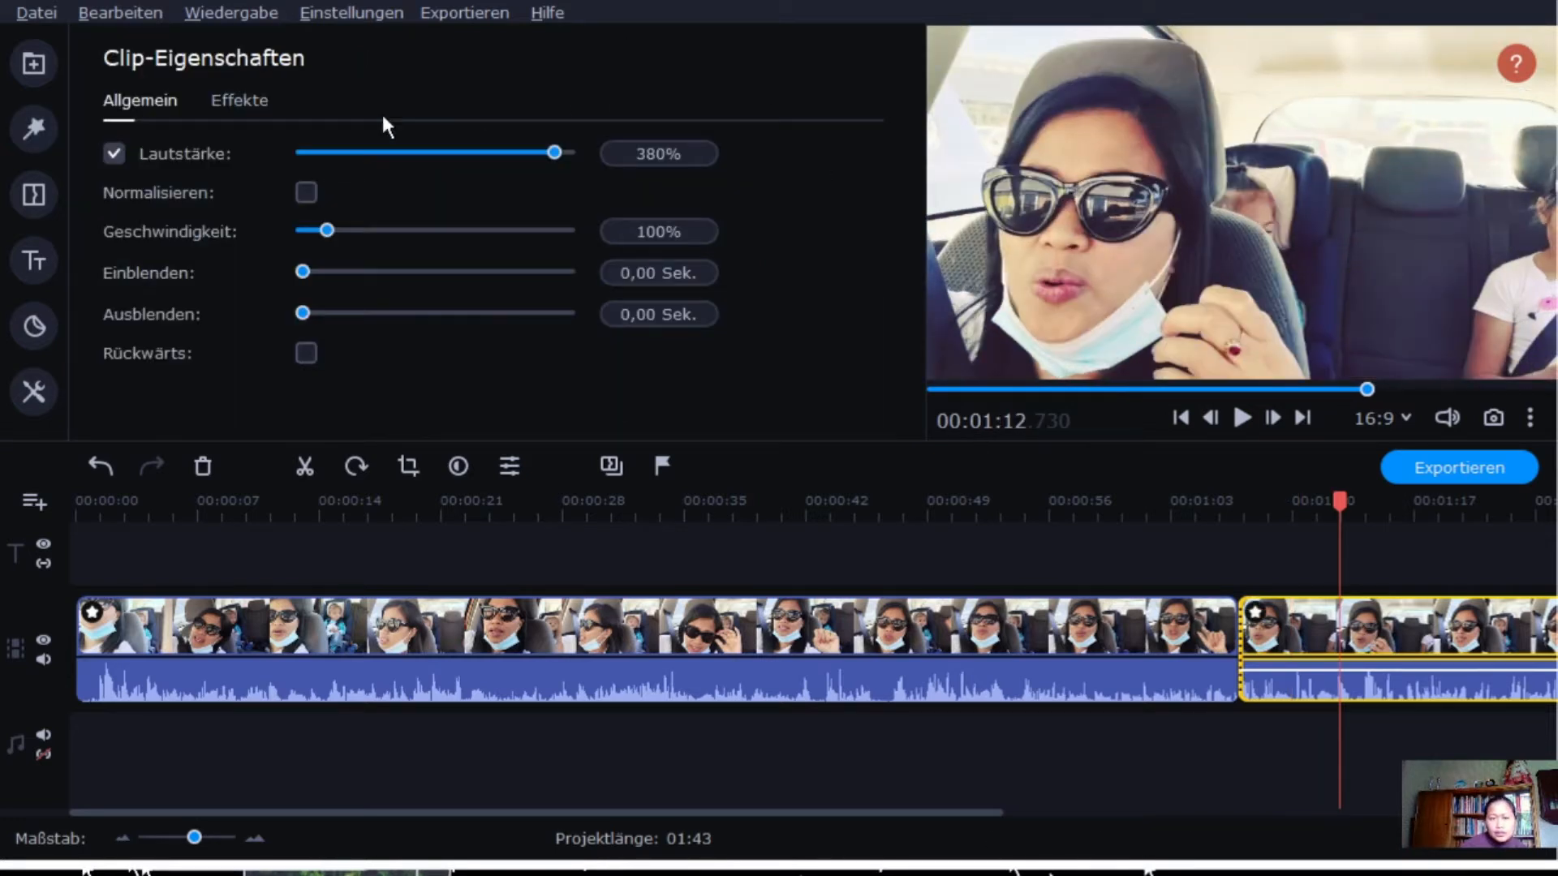
pyautogui.click(299, 114)
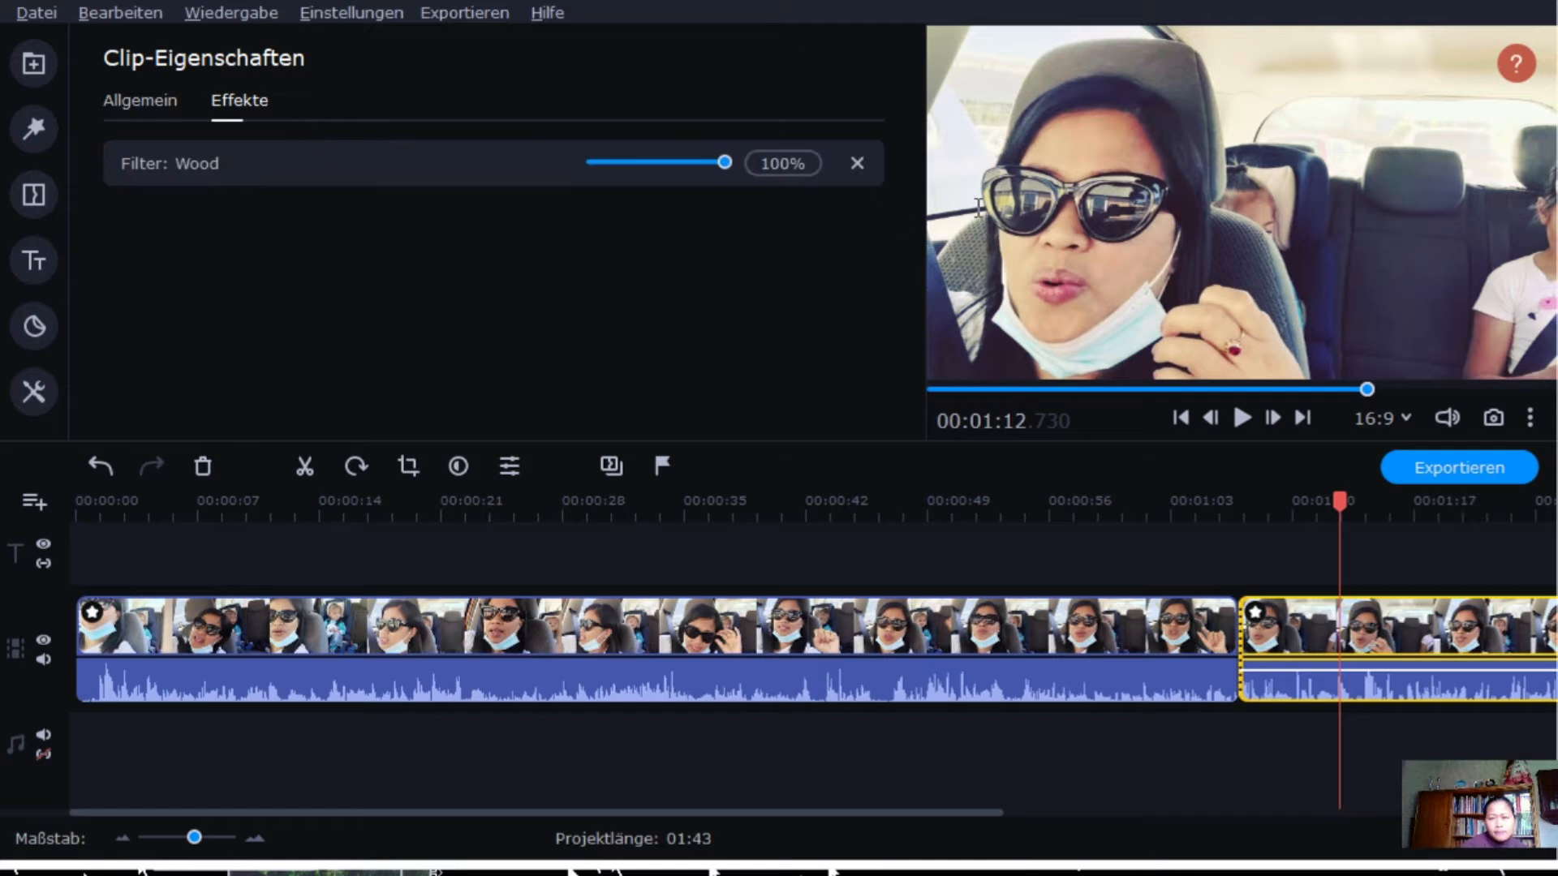
pyautogui.moveTo(904, 203); pyautogui.dragTo(815, 223)
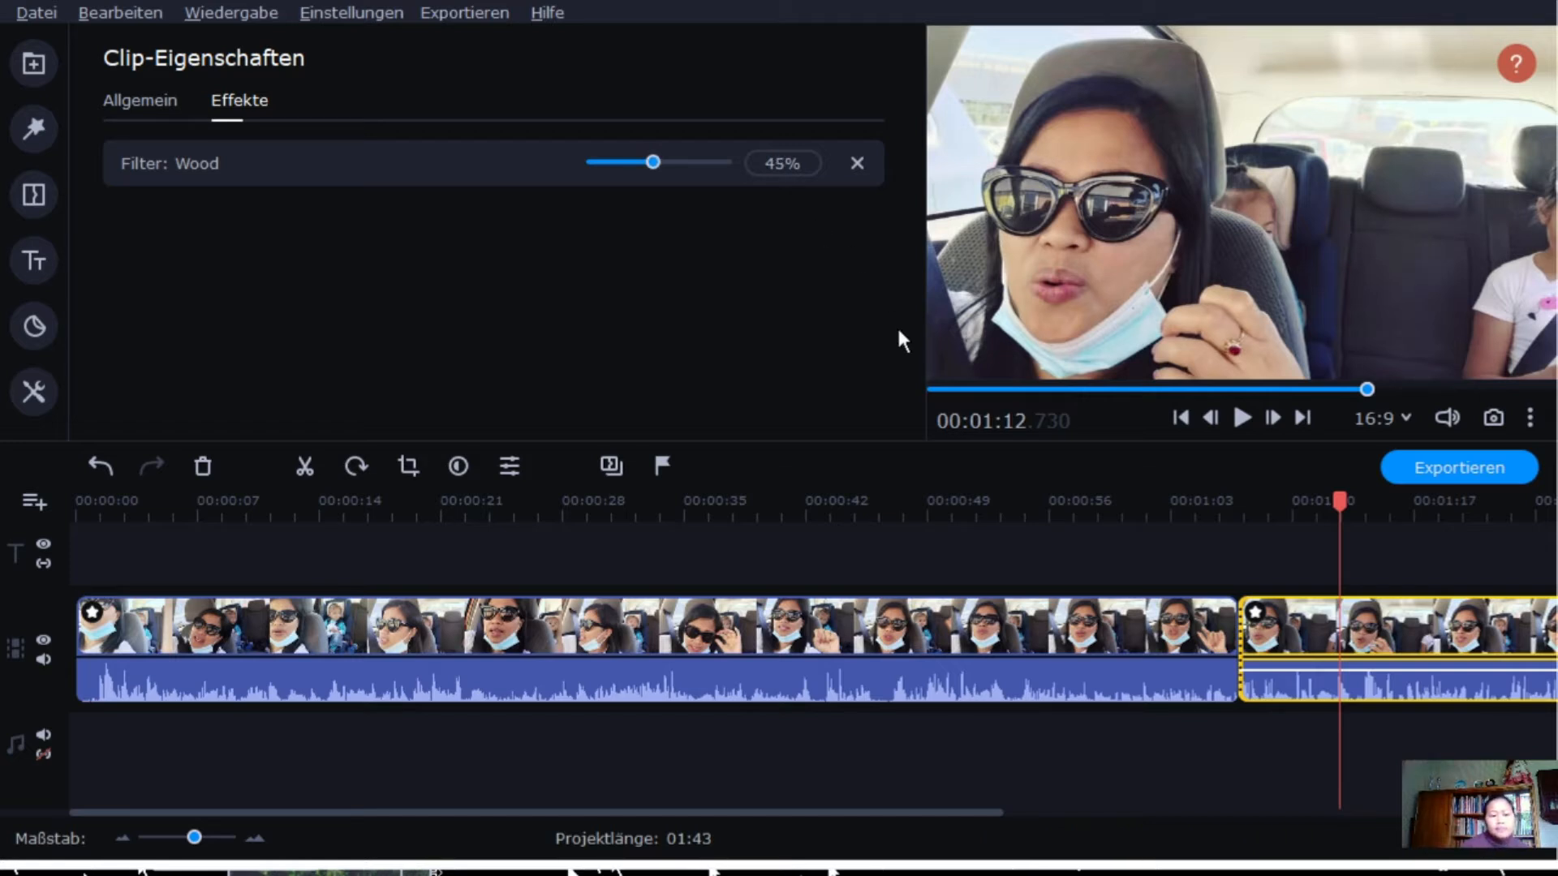
# Browse the Auswahl transitions and preview Krümmen - 2 Wellen and Parallaxe 1
pyautogui.click(734, 681)
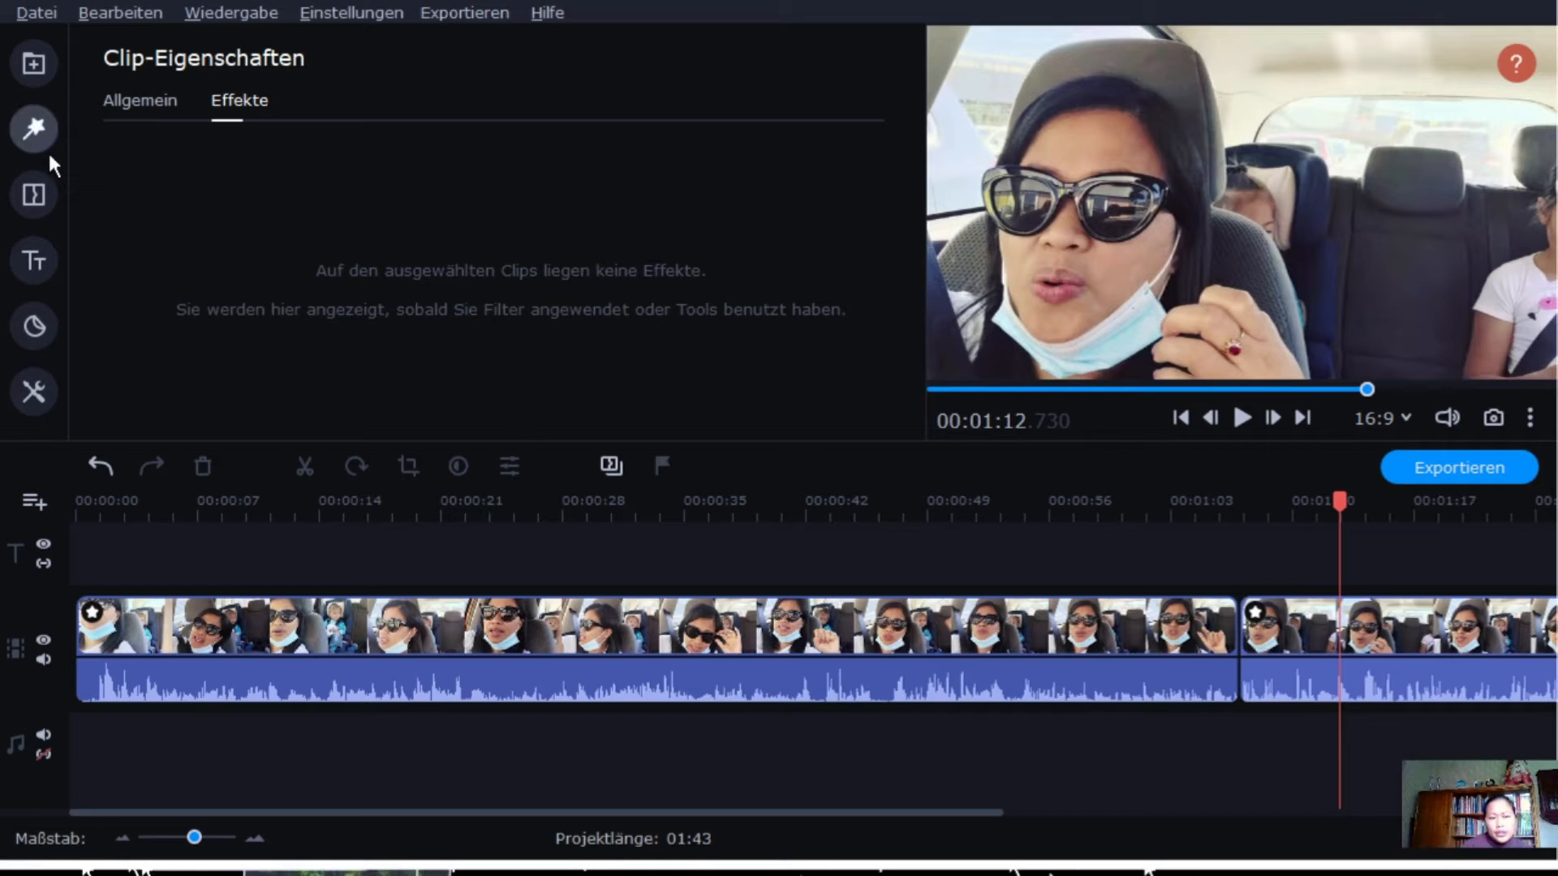
pyautogui.click(46, 241)
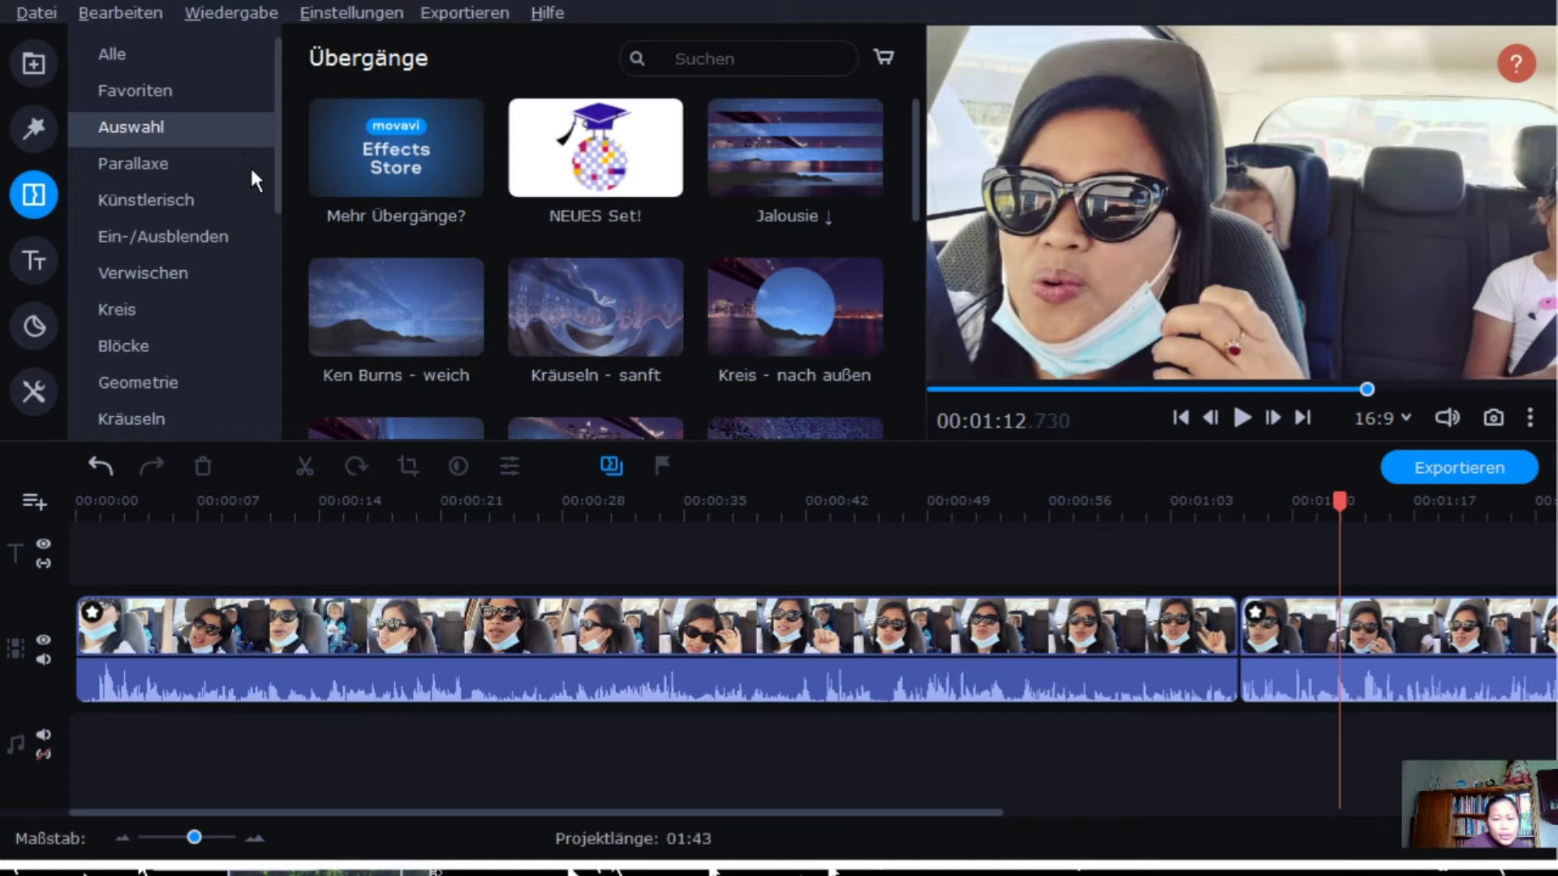
pyautogui.moveTo(1140, 152)
pyautogui.mouseDown()
pyautogui.moveTo(1139, 456)
pyautogui.moveTo(1142, 318)
pyautogui.moveTo(1118, 382)
pyautogui.moveTo(1163, 239)
pyautogui.moveTo(1145, 326)
pyautogui.mouseUp()
pyautogui.scroll(1, 568, 139)
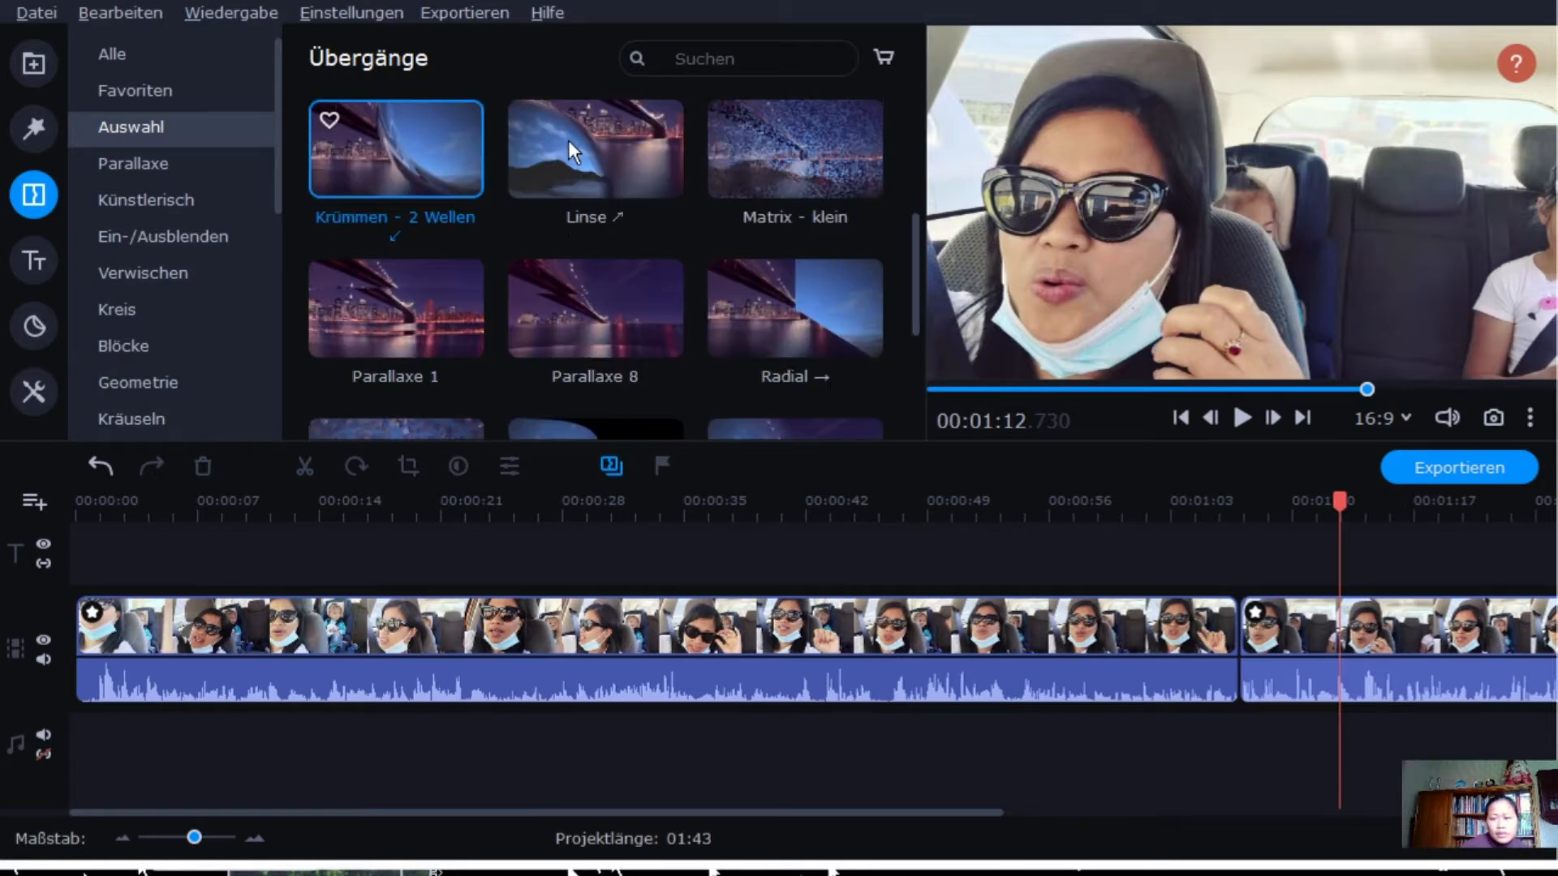
pyautogui.click(568, 140)
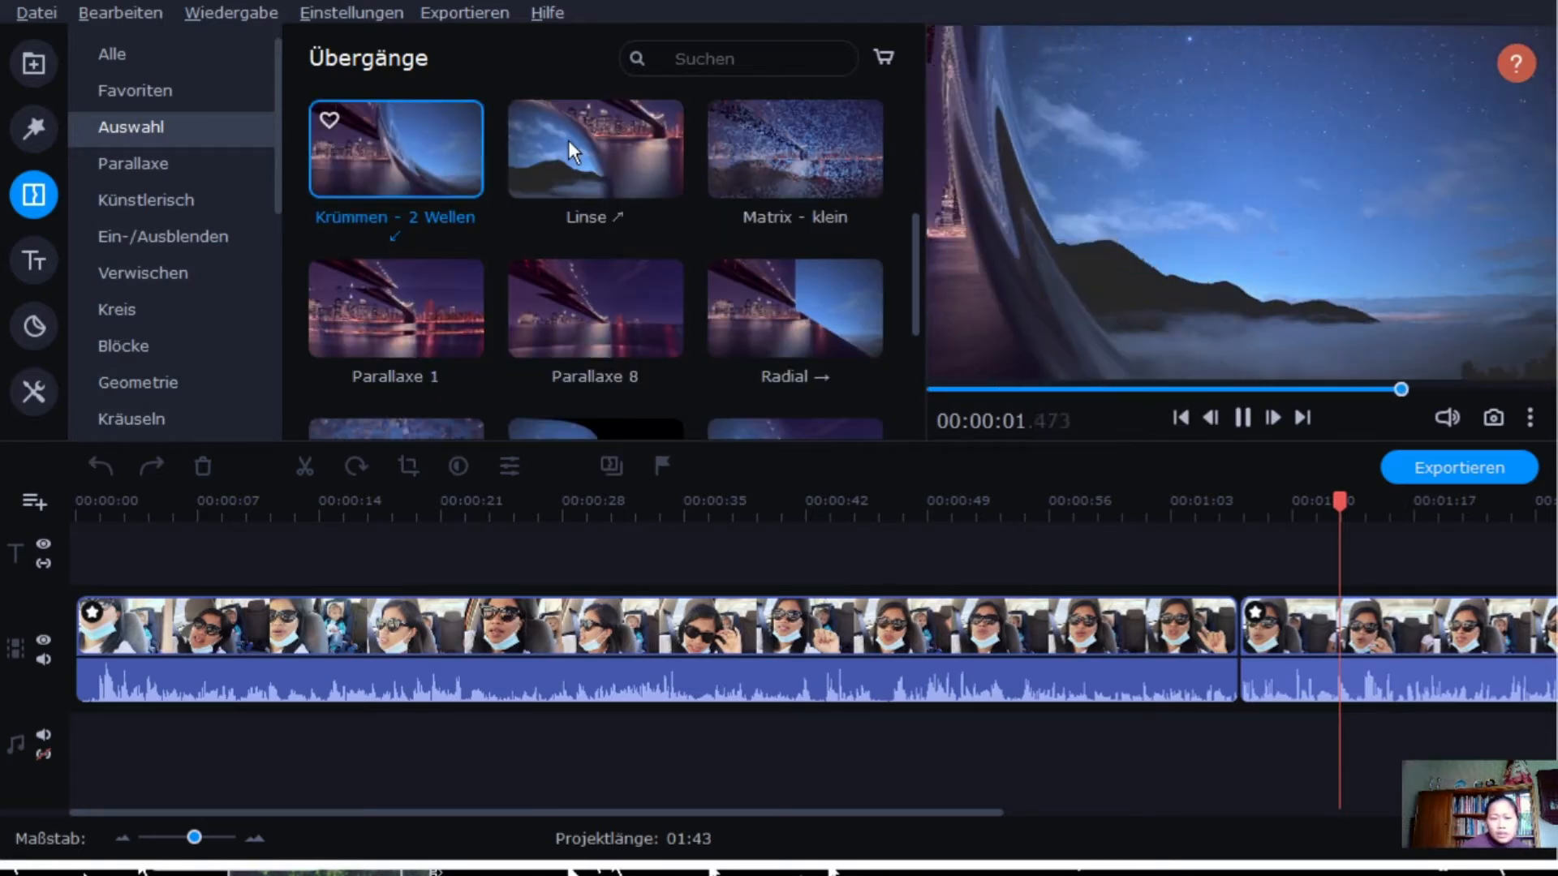
pyautogui.click(450, 411)
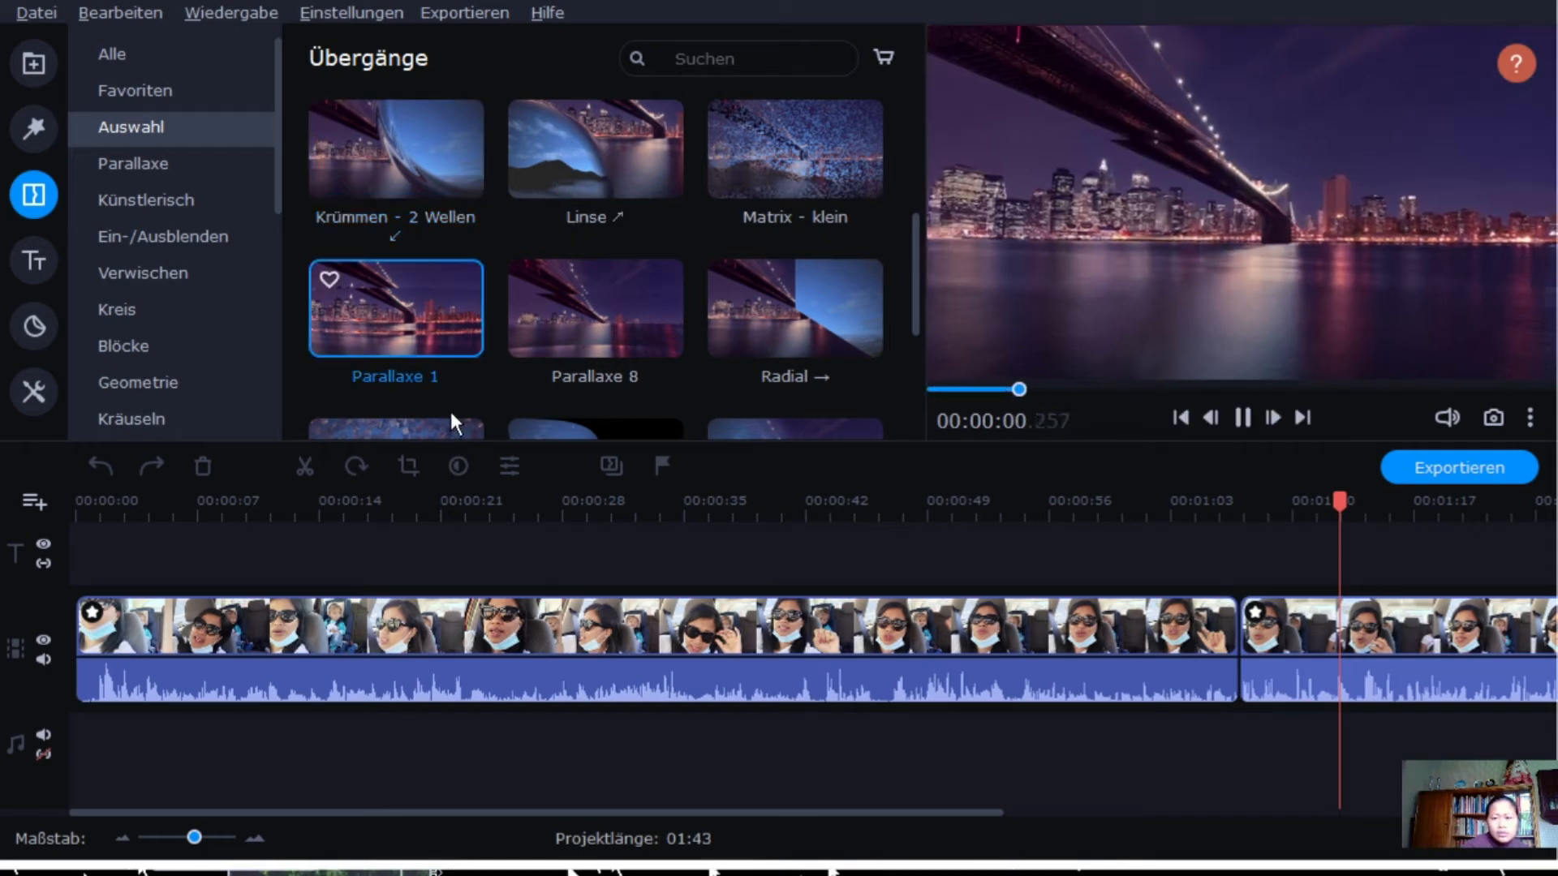
# Check the Parallaxe transitions, then preview Blättern ↖ from Künstlerisch and Gradient ↓ from Ein-/Ausblenden
pyautogui.click(178, 166)
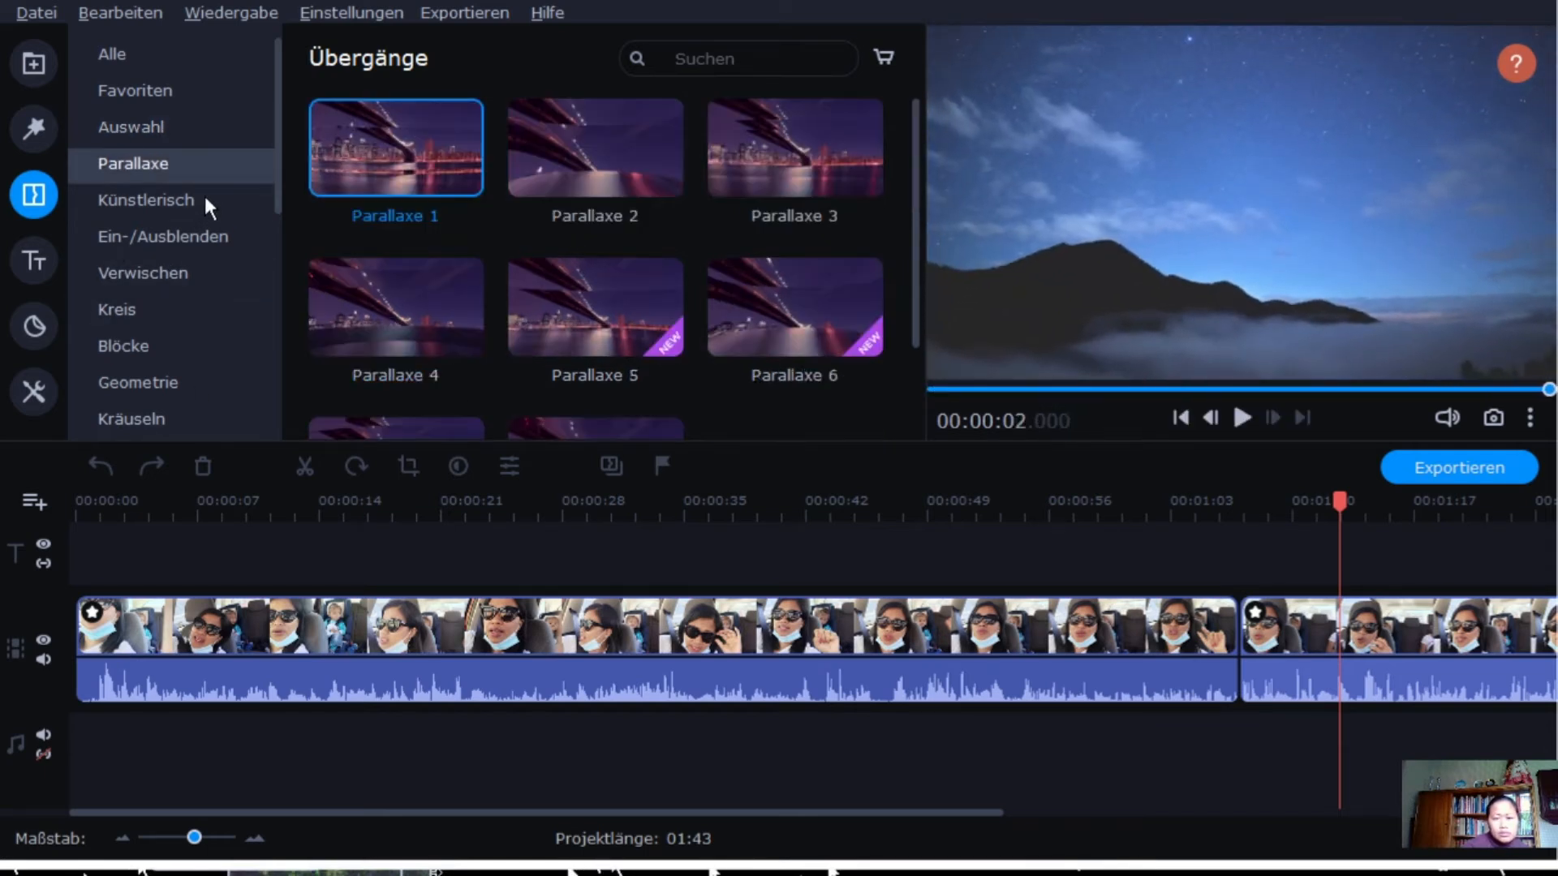
pyautogui.click(205, 199)
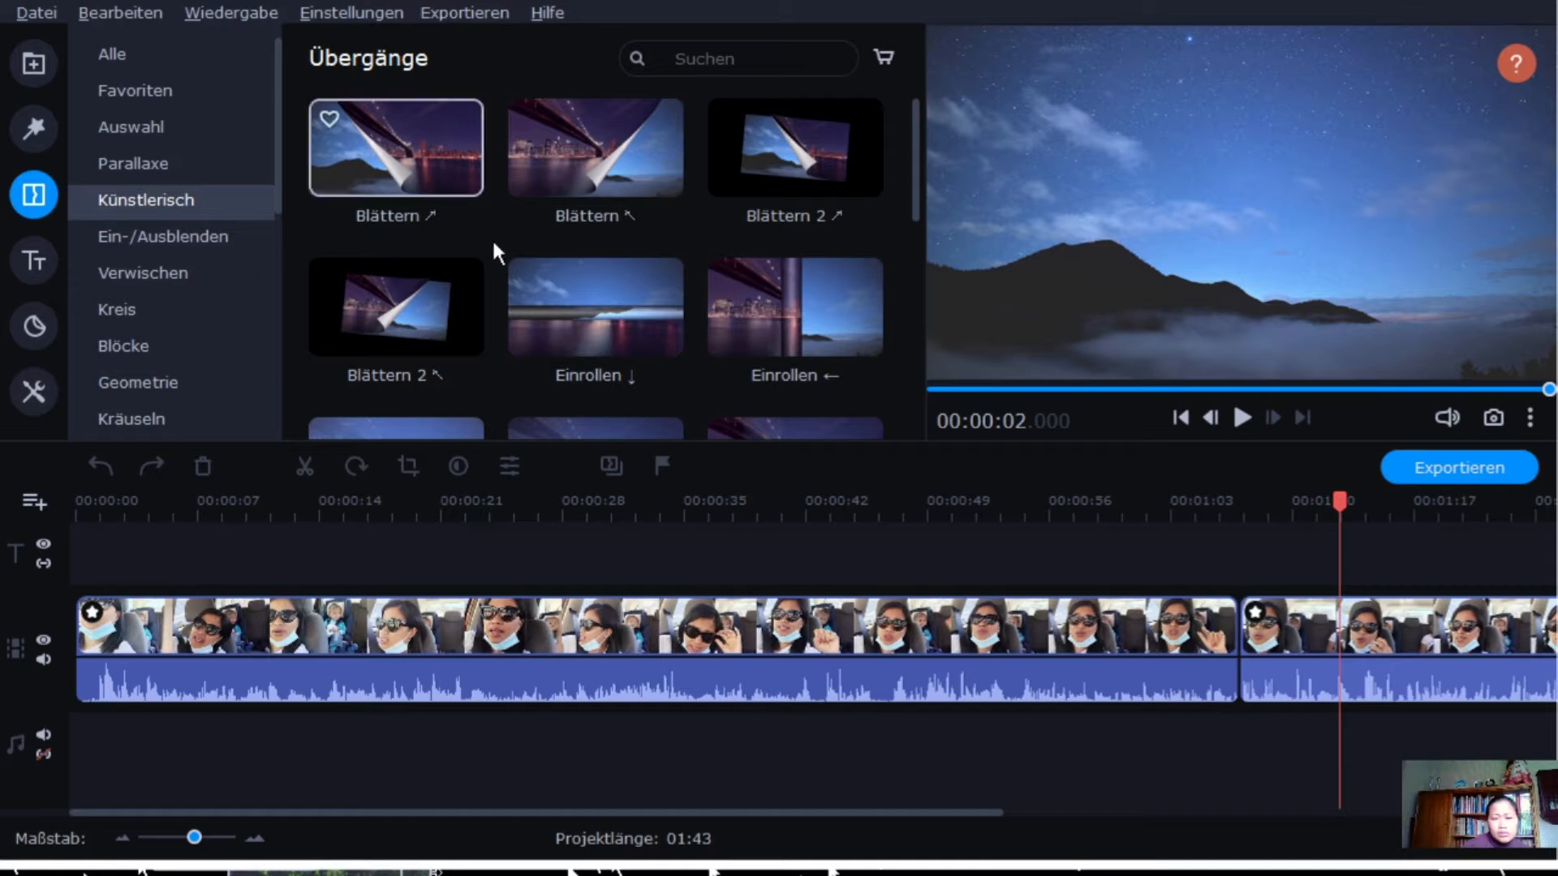
pyautogui.click(688, 211)
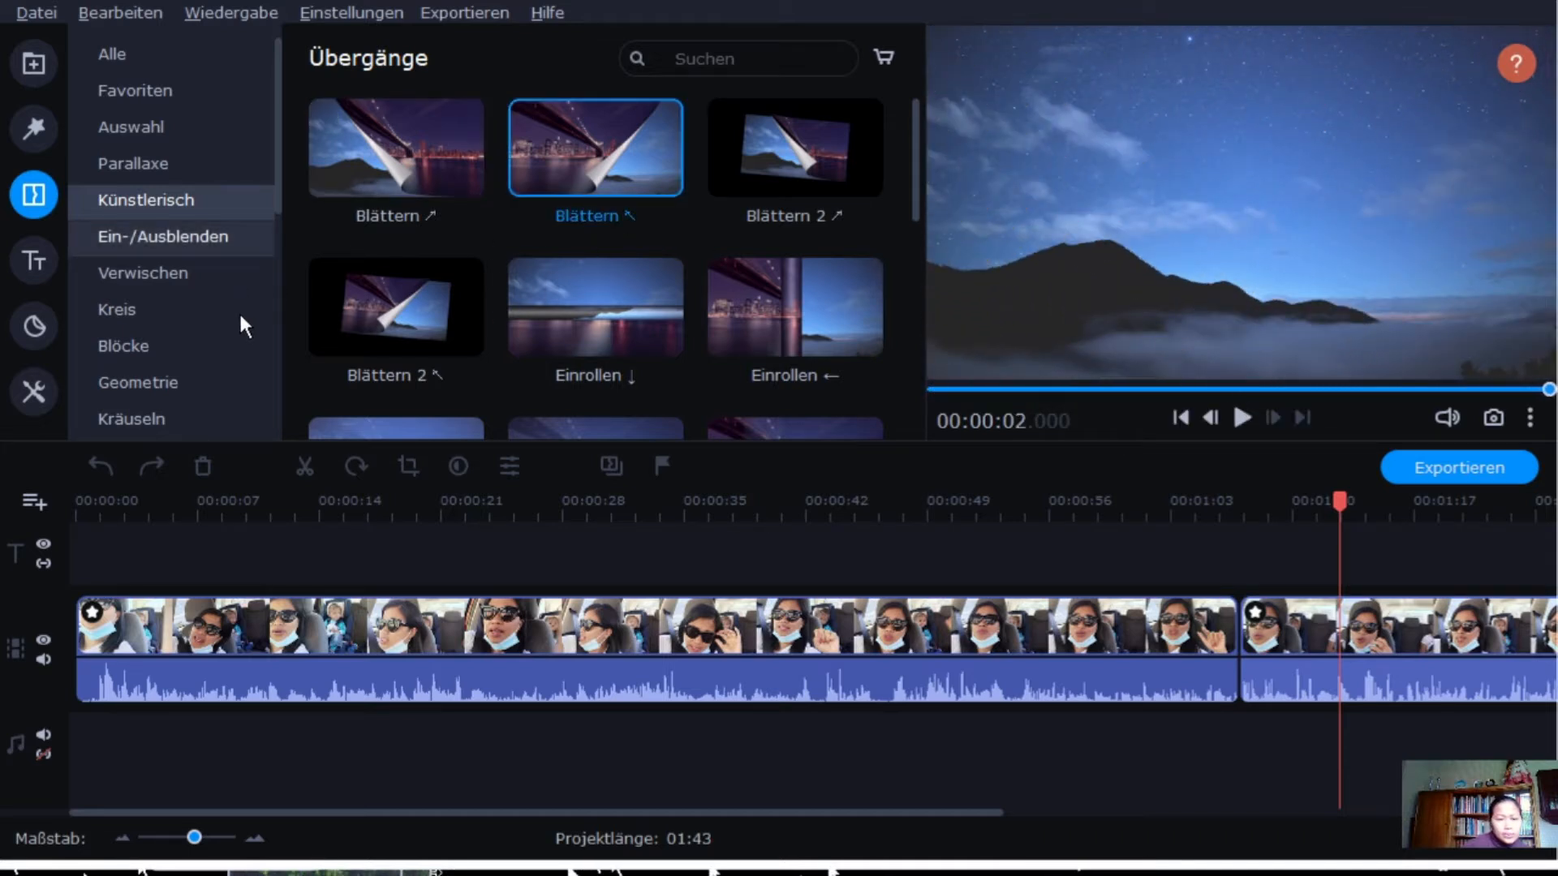
pyautogui.click(190, 241)
pyautogui.click(438, 308)
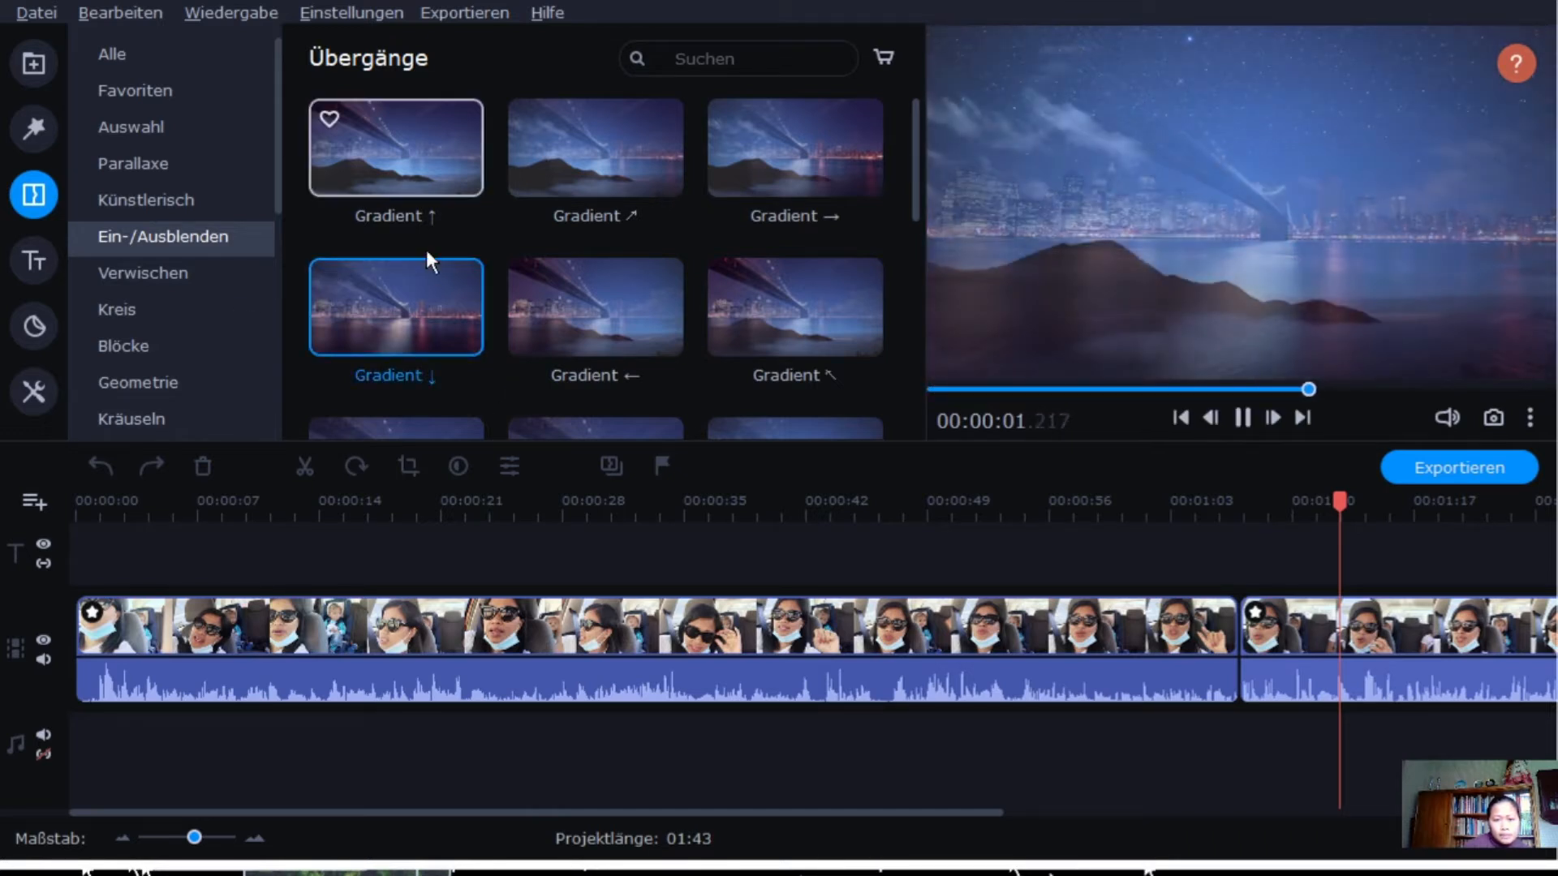
# Preview Drehend - von innen in the Zoom transitions and add Ein-/Auszoomen between the two clips
pyautogui.moveTo(278, 186); pyautogui.dragTo(272, 277)
pyautogui.click(145, 355)
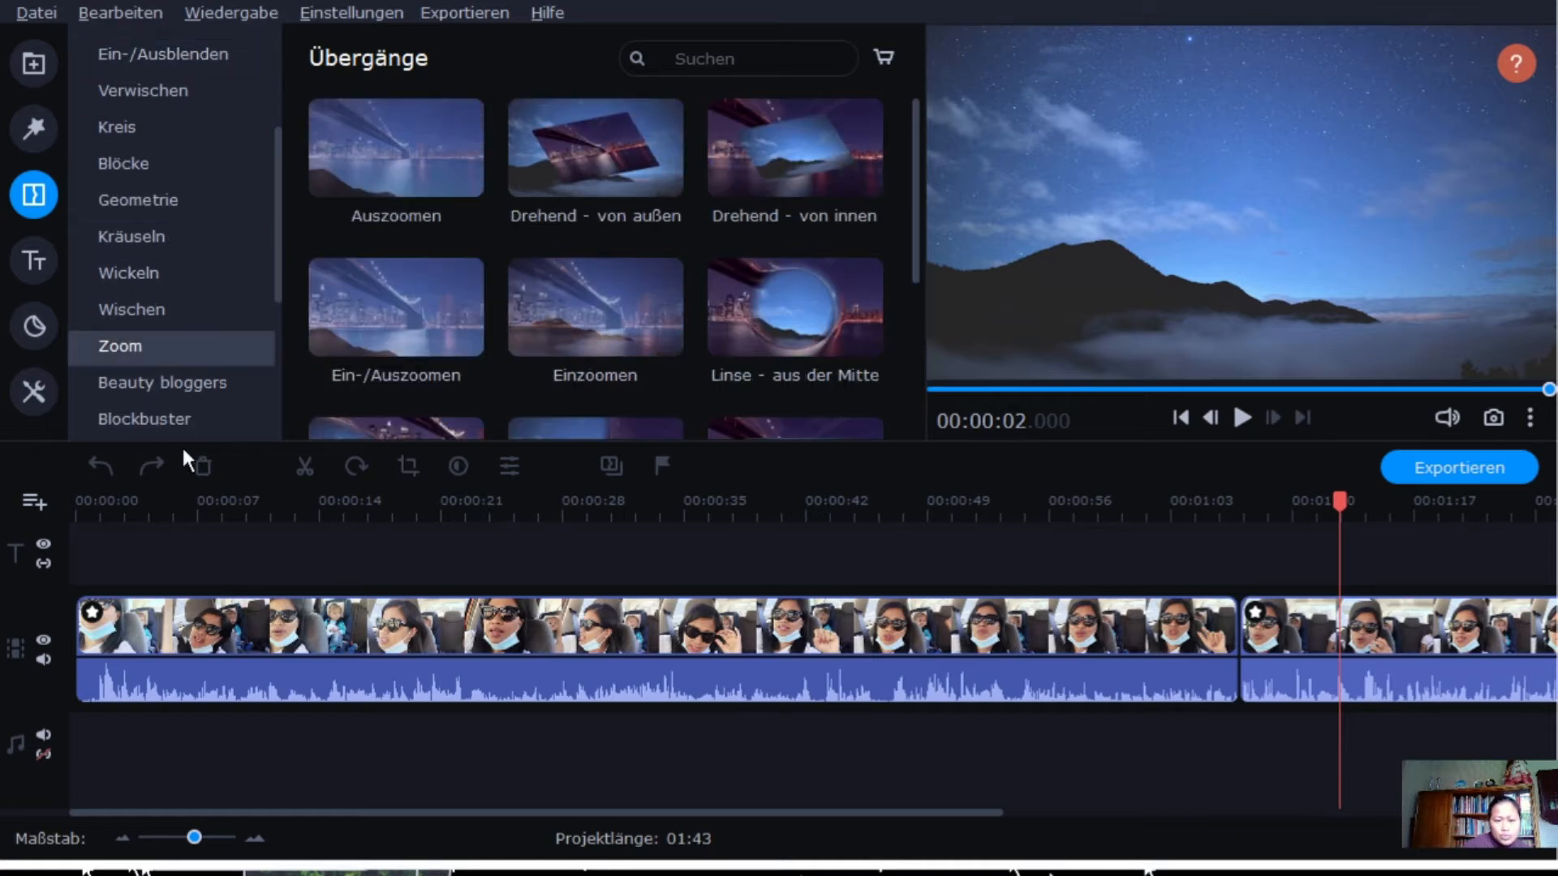
pyautogui.click(744, 158)
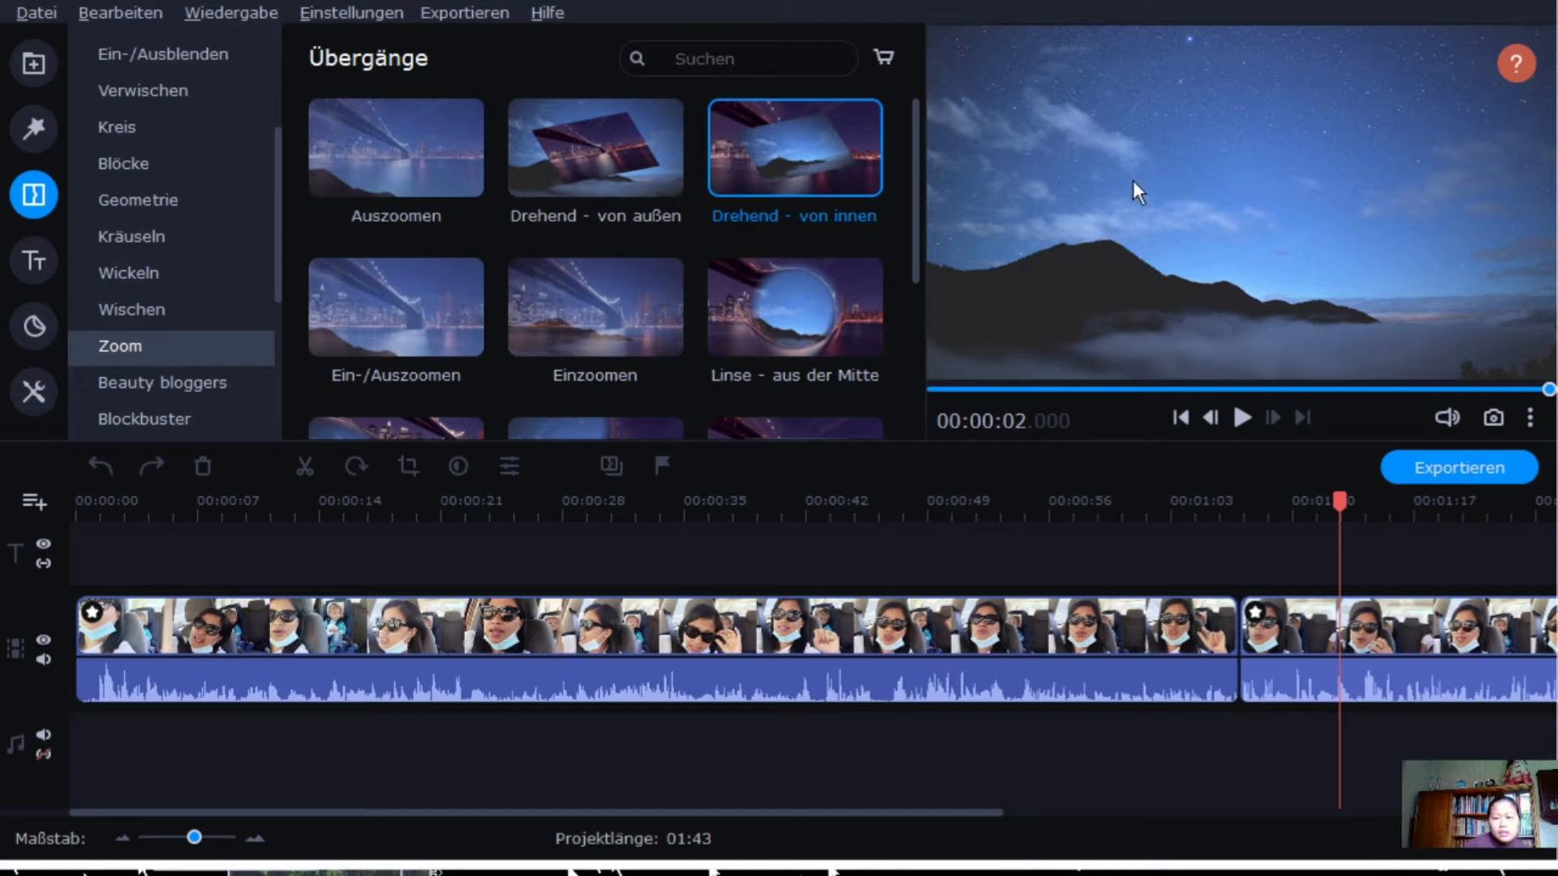
pyautogui.moveTo(917, 162)
pyautogui.mouseDown()
pyautogui.moveTo(916, 273)
pyautogui.moveTo(897, 161)
pyautogui.moveTo(902, 300)
pyautogui.moveTo(880, 148)
pyautogui.mouseUp()
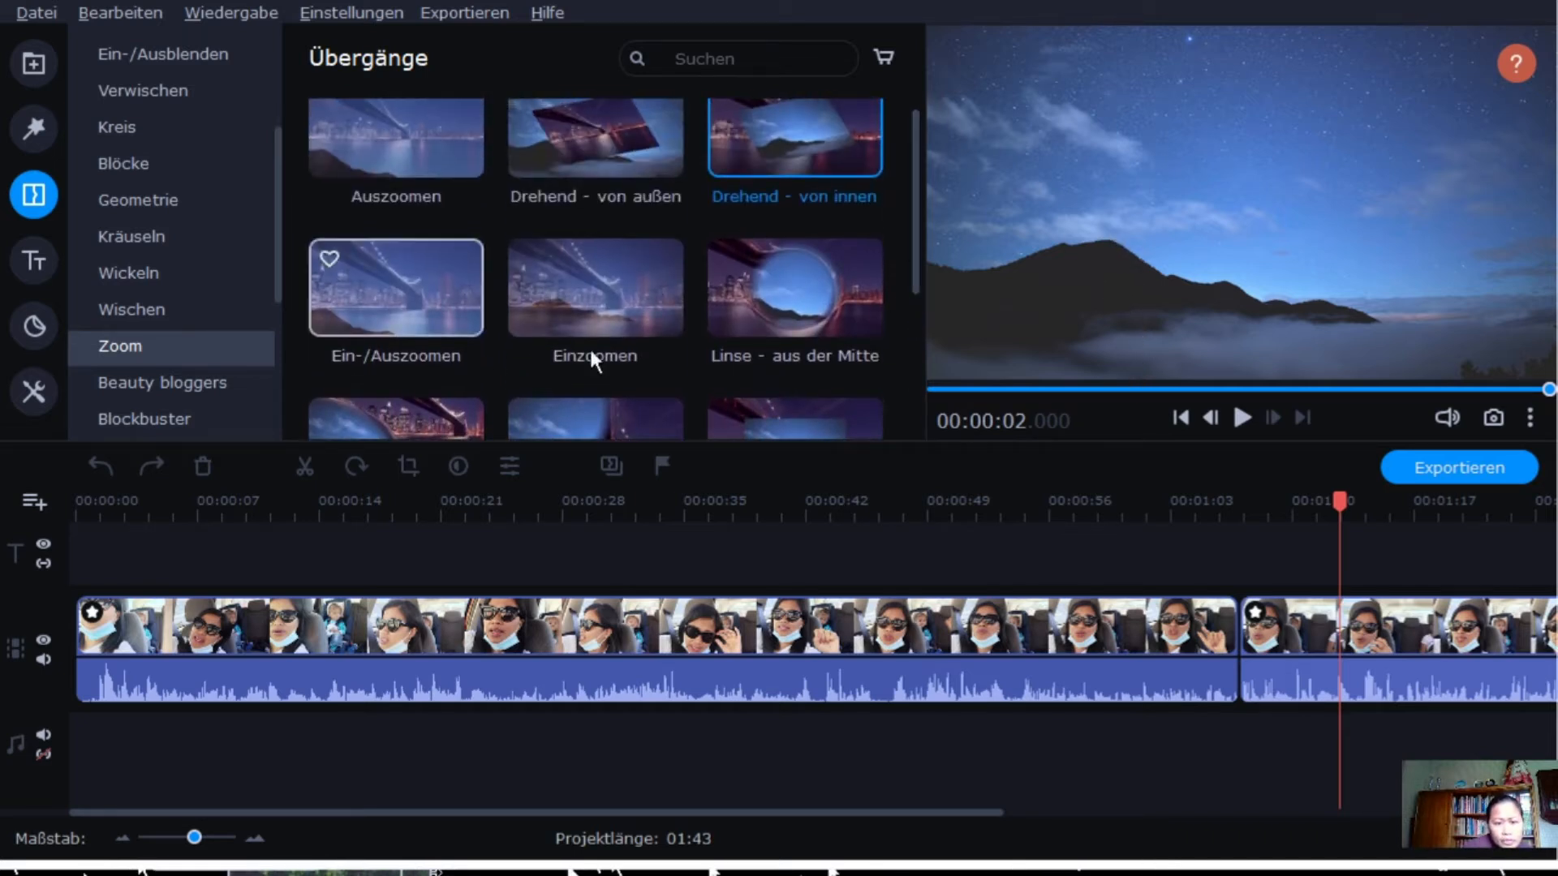
pyautogui.doubleClick(495, 390)
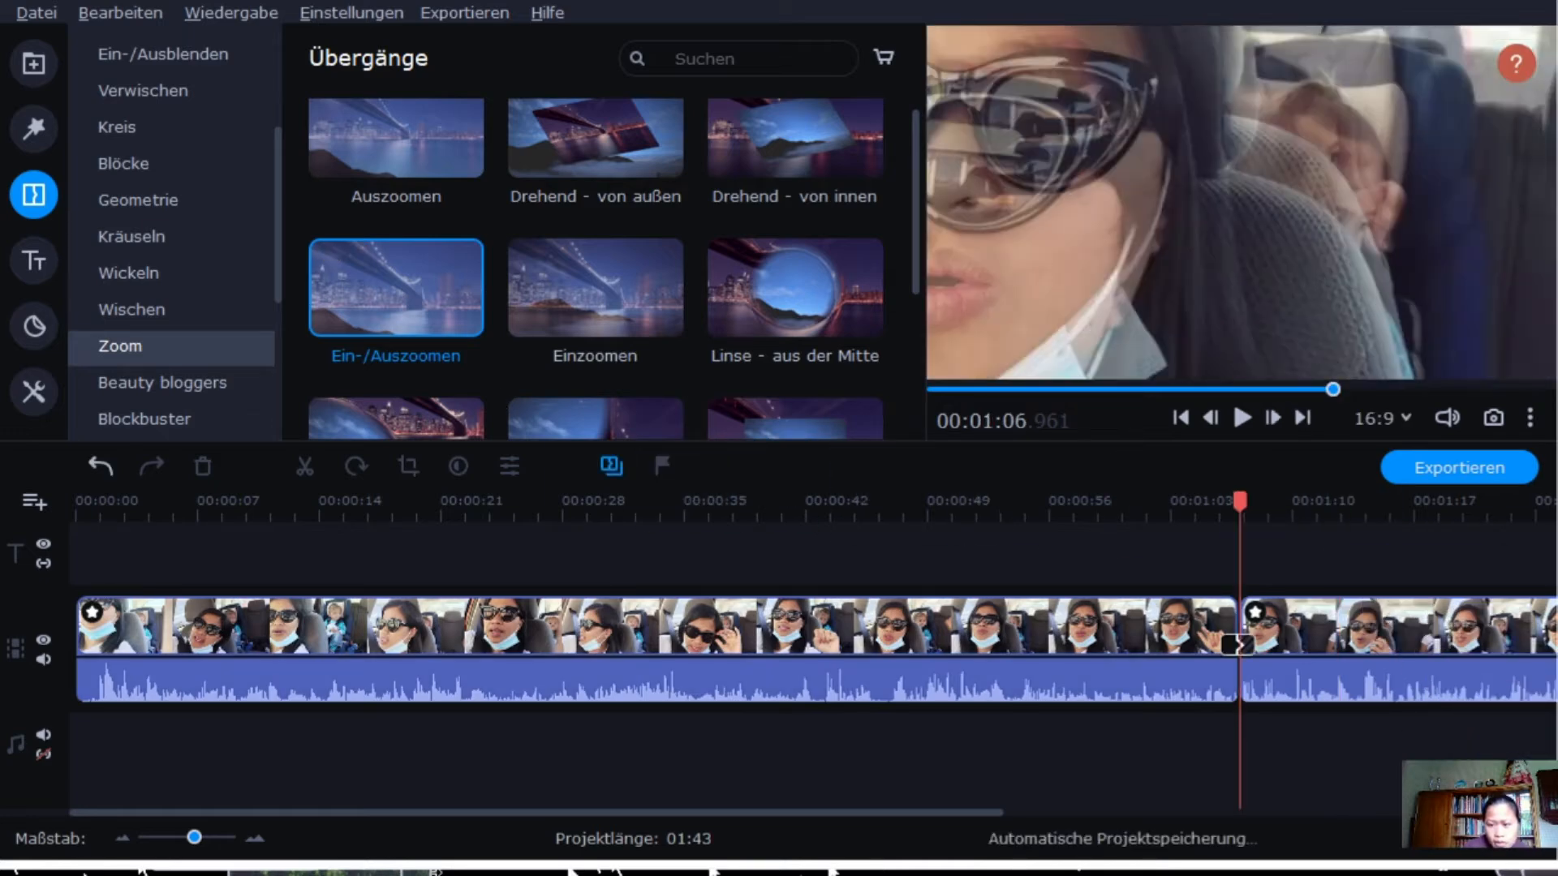
# Play the project from shortly before the cut to check the transition between the two clips
pyautogui.click(1095, 640)
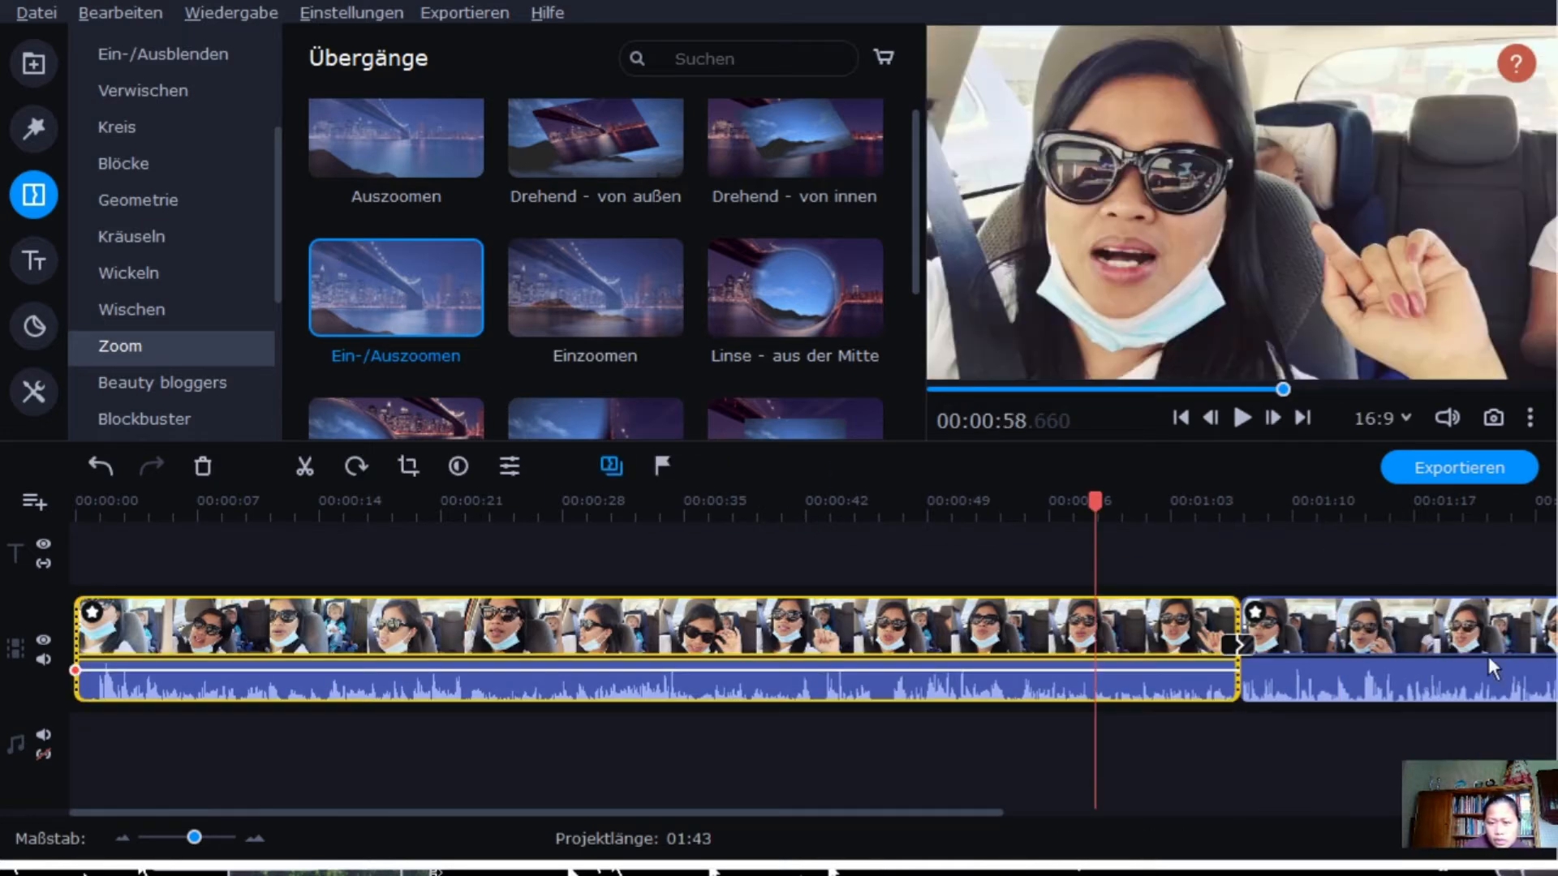
pyautogui.press('space')
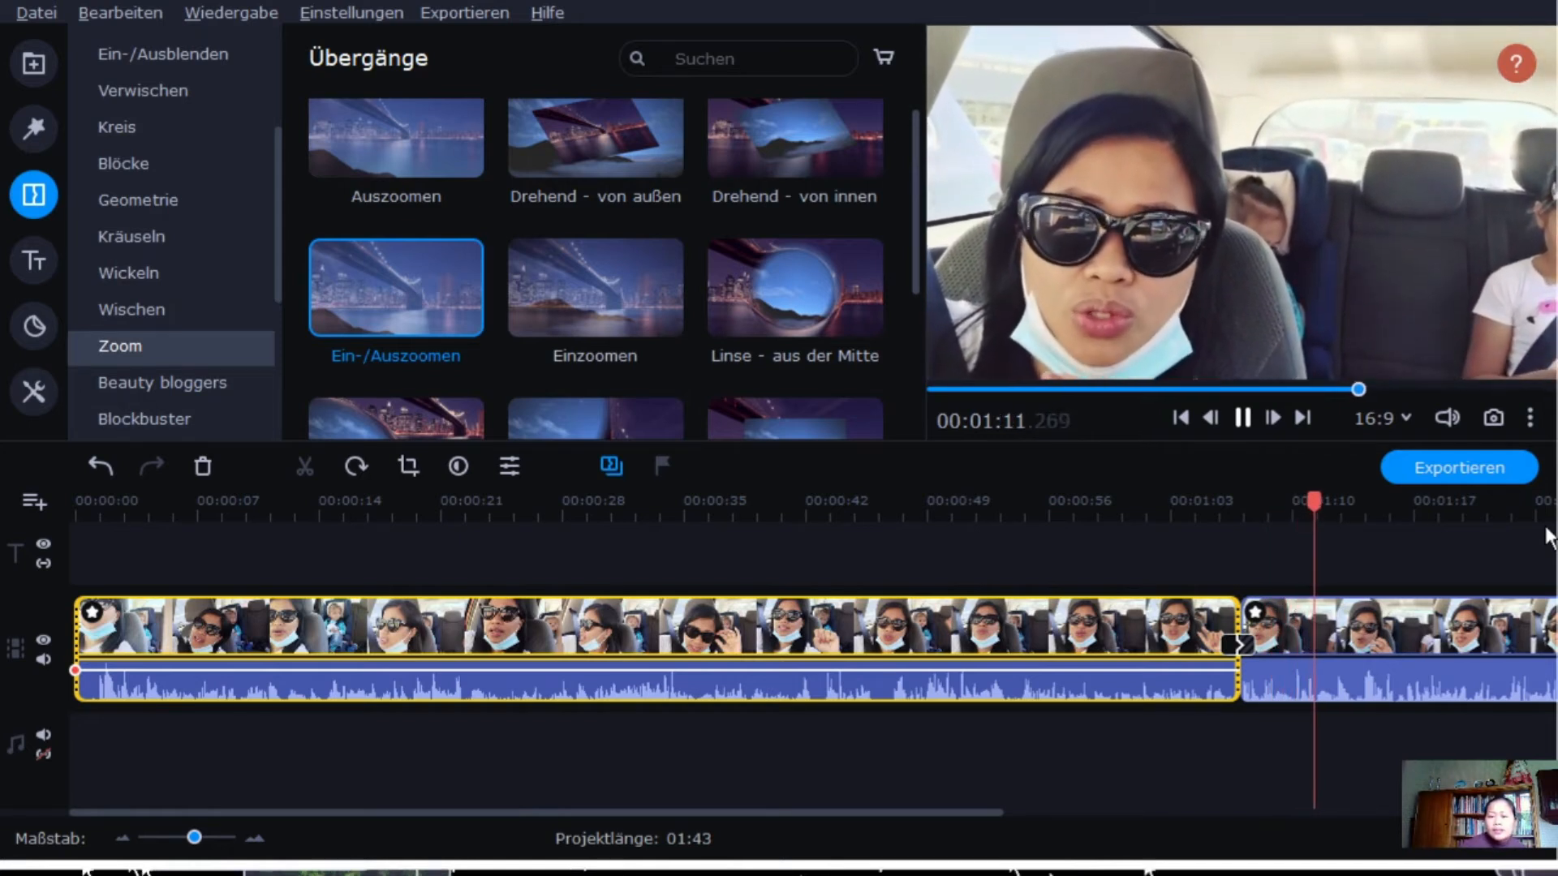
pyautogui.press('space')
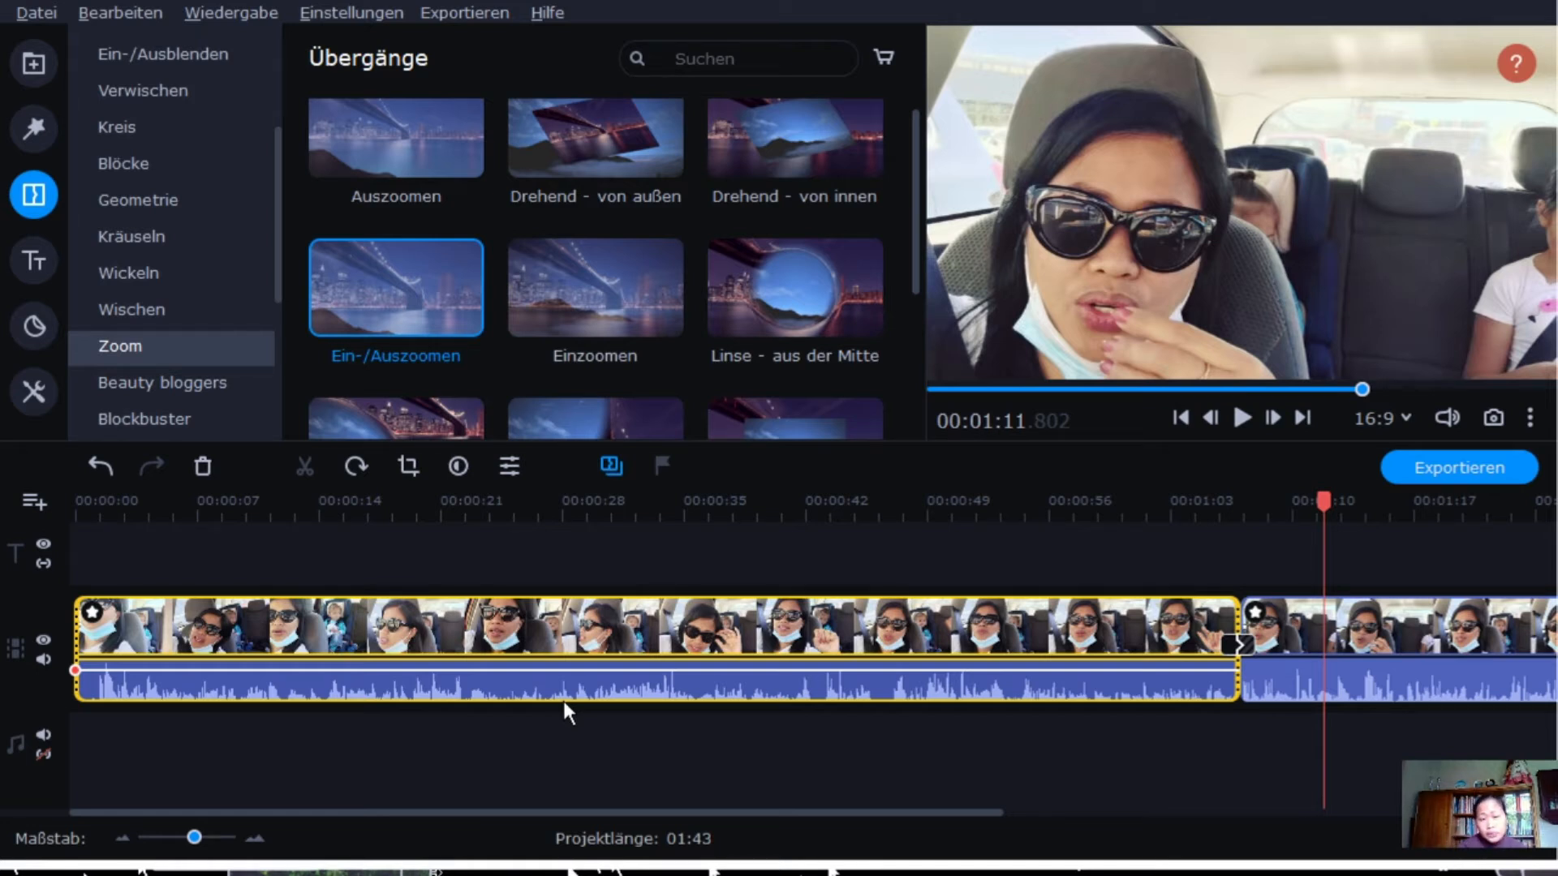
# Browse the Auswahl titles and preview Einfache Linie, Untertitel mit Hintergrund and Schleife 2
pyautogui.click(33, 261)
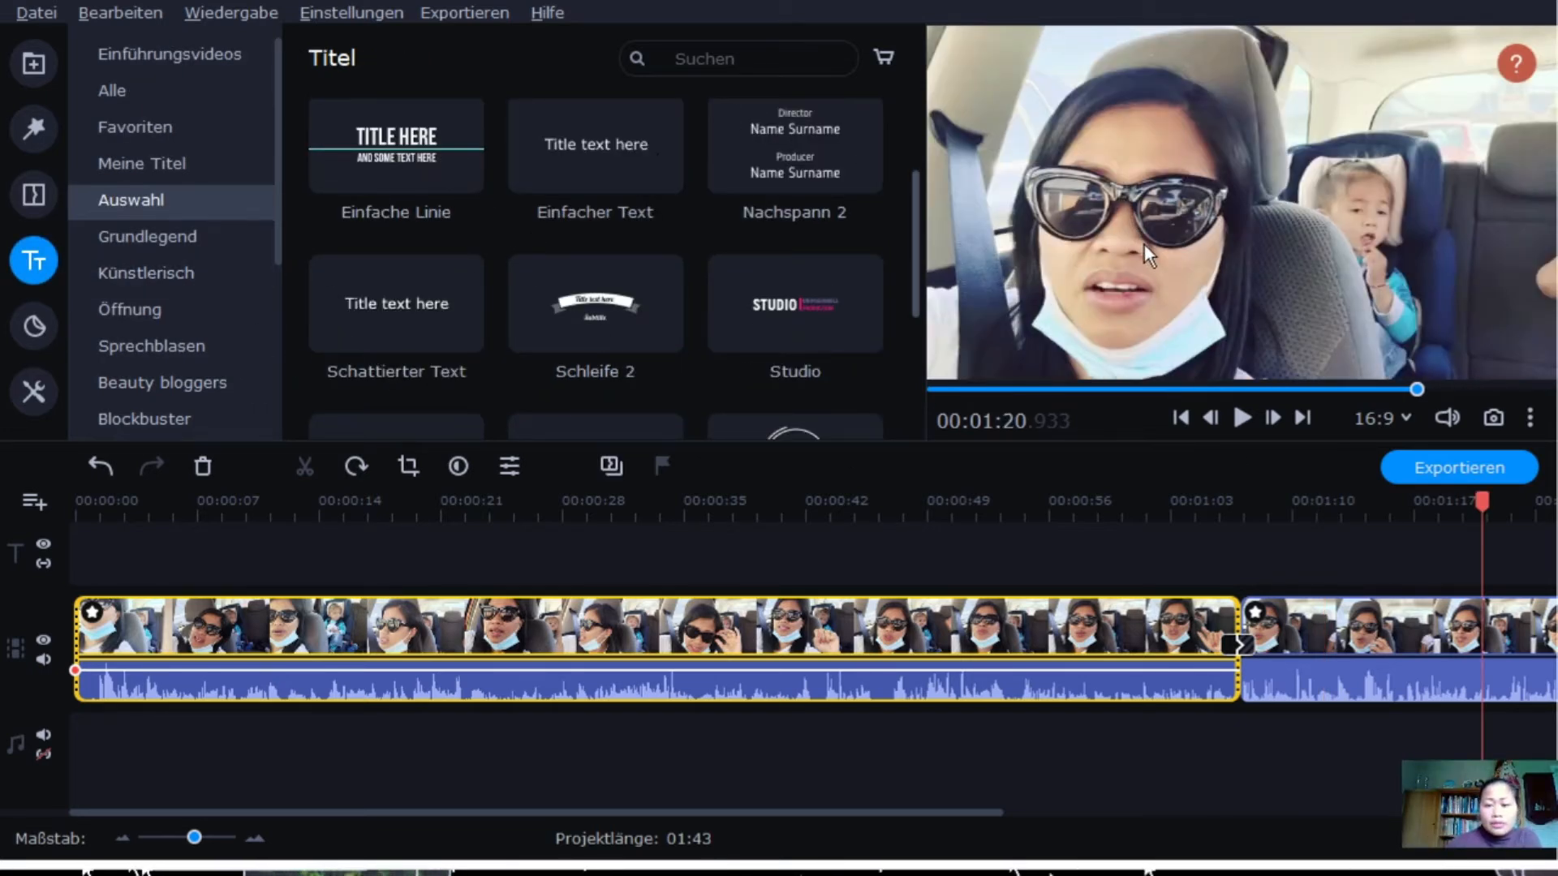
pyautogui.moveTo(1147, 151); pyautogui.dragTo(1141, 245)
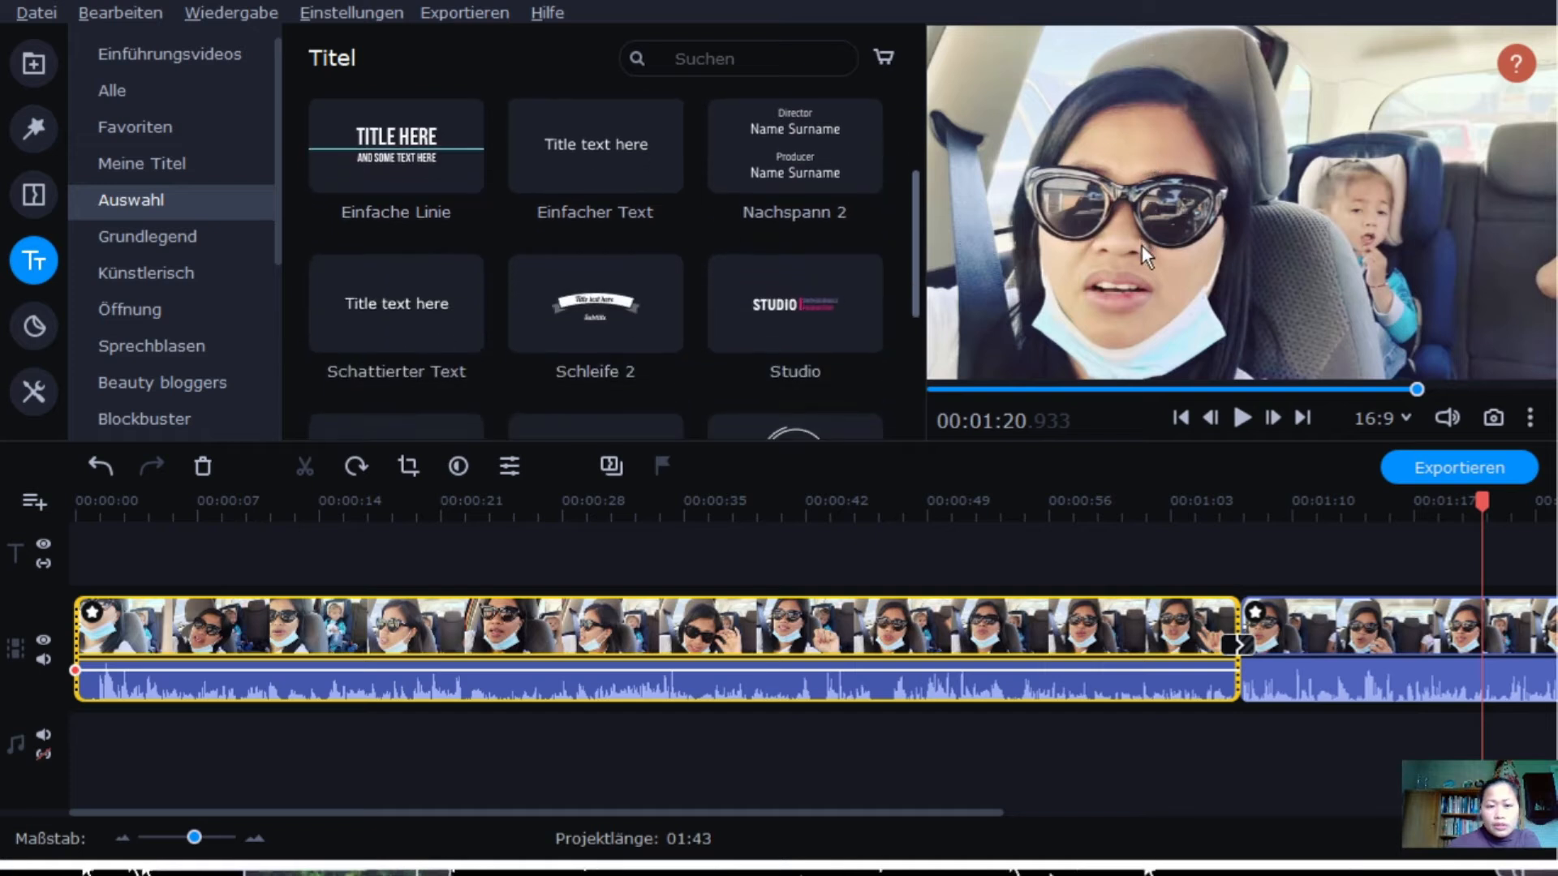
pyautogui.click(531, 192)
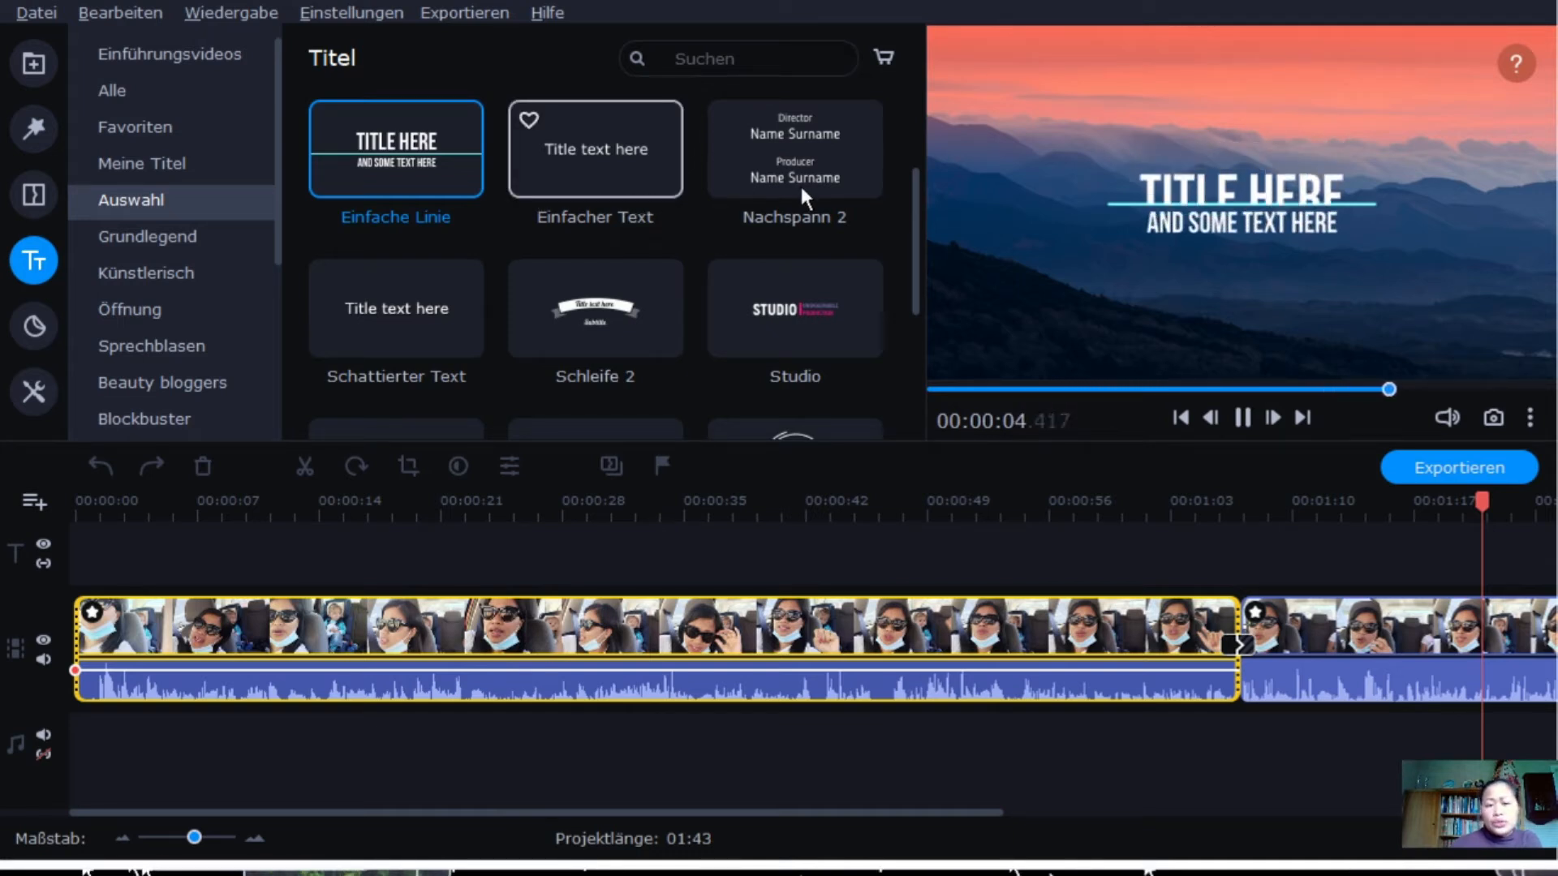
pyautogui.moveTo(916, 183); pyautogui.dragTo(916, 311)
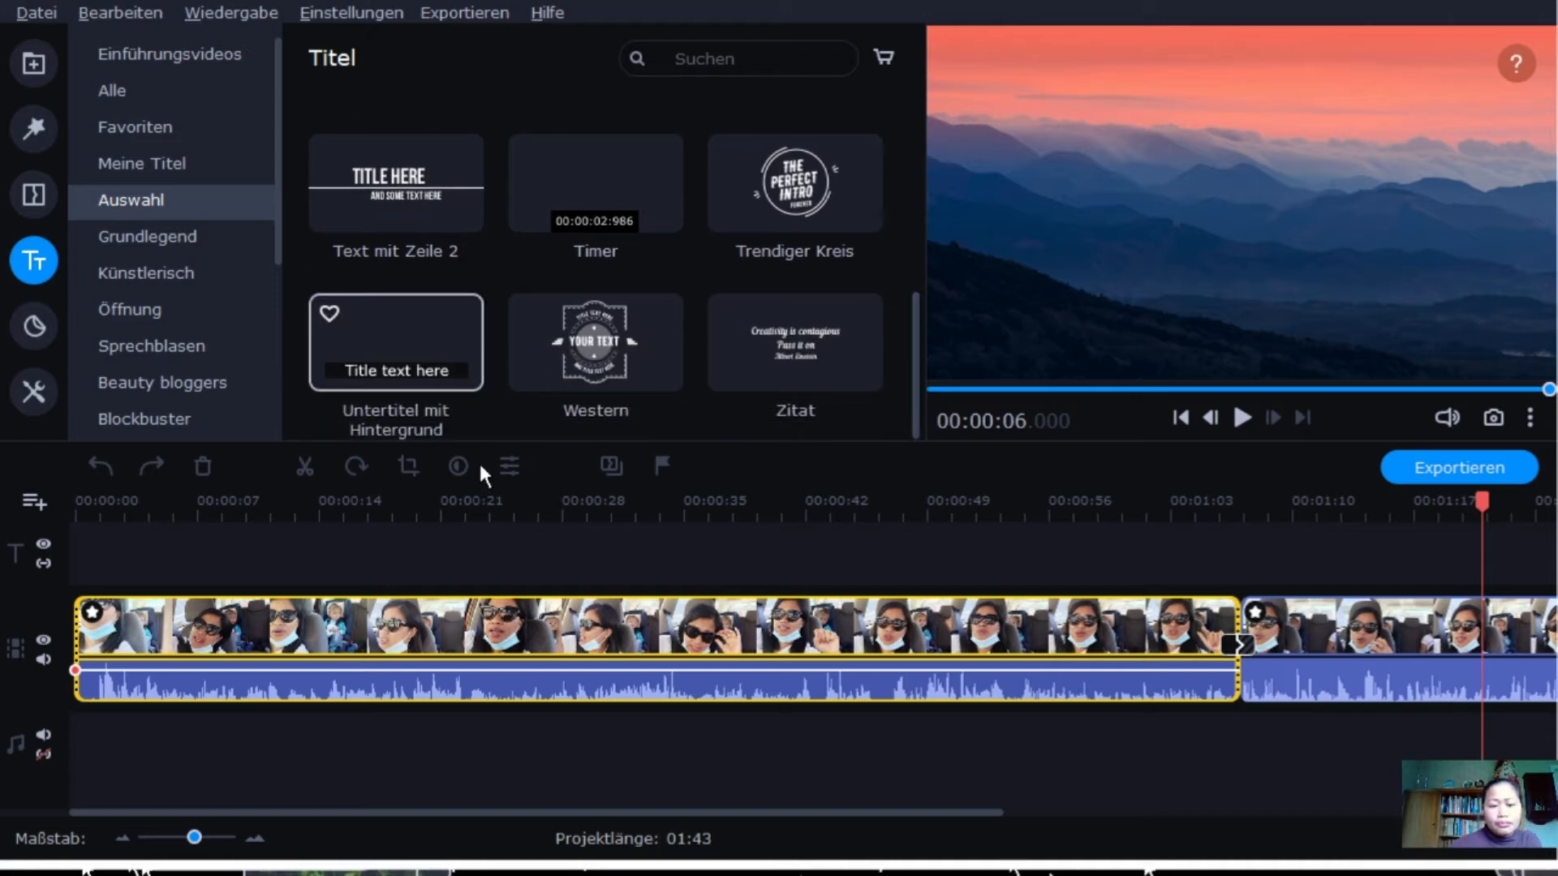
pyautogui.click(485, 432)
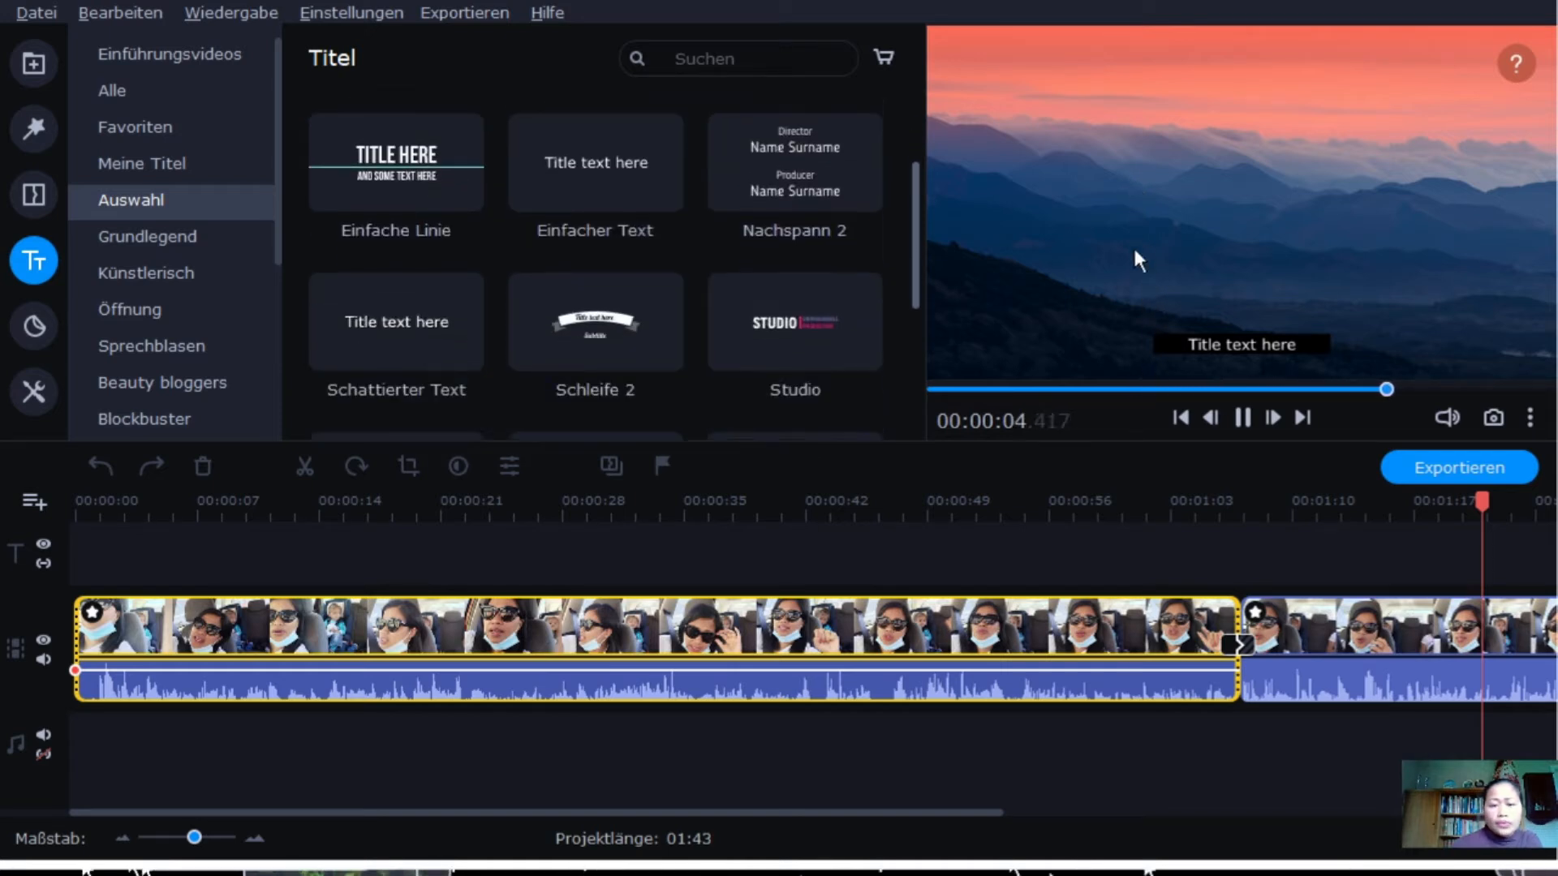
pyautogui.click(598, 276)
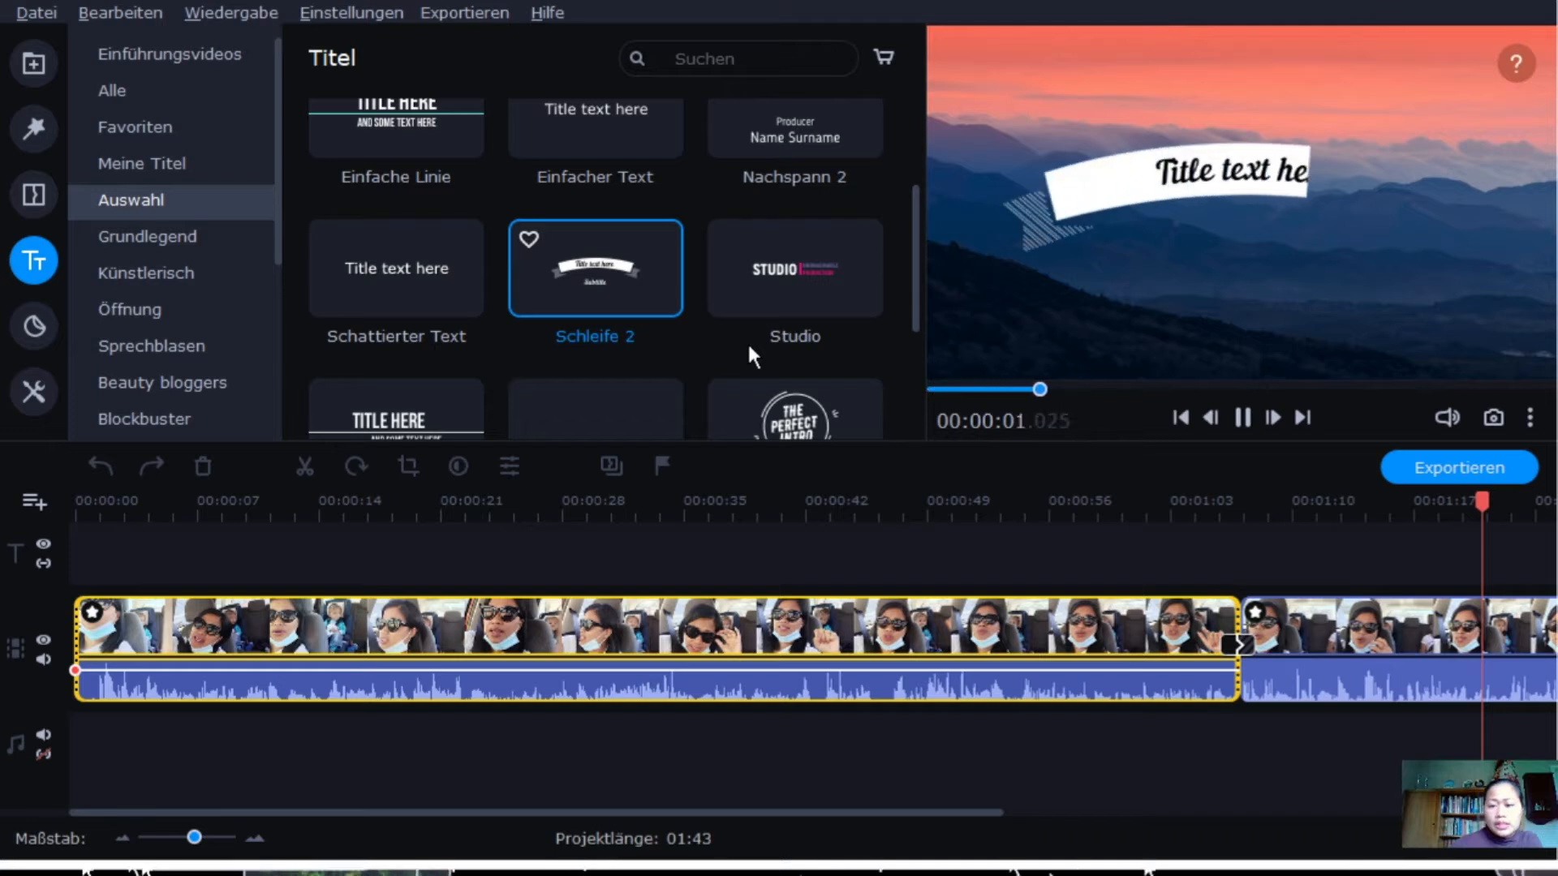
# Preview the Fusion and Einzoomen titles from Grundlegend and look through the Künstlerisch titles
pyautogui.click(149, 244)
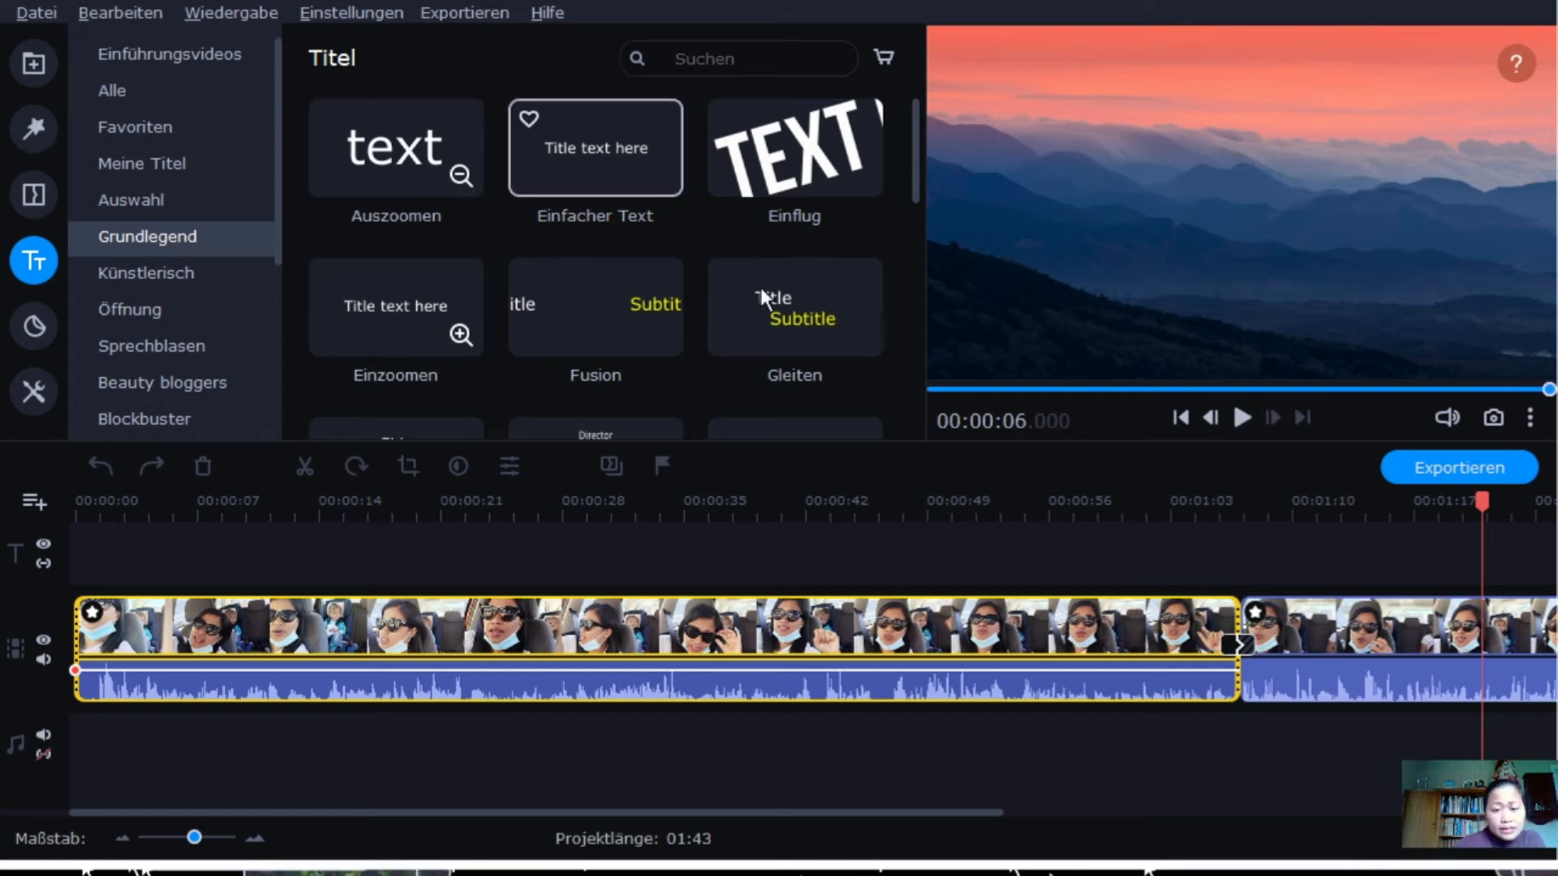
pyautogui.moveTo(1147, 182)
pyautogui.mouseDown()
pyautogui.moveTo(1136, 293)
pyautogui.moveTo(1122, 193)
pyautogui.mouseUp()
pyautogui.click(699, 370)
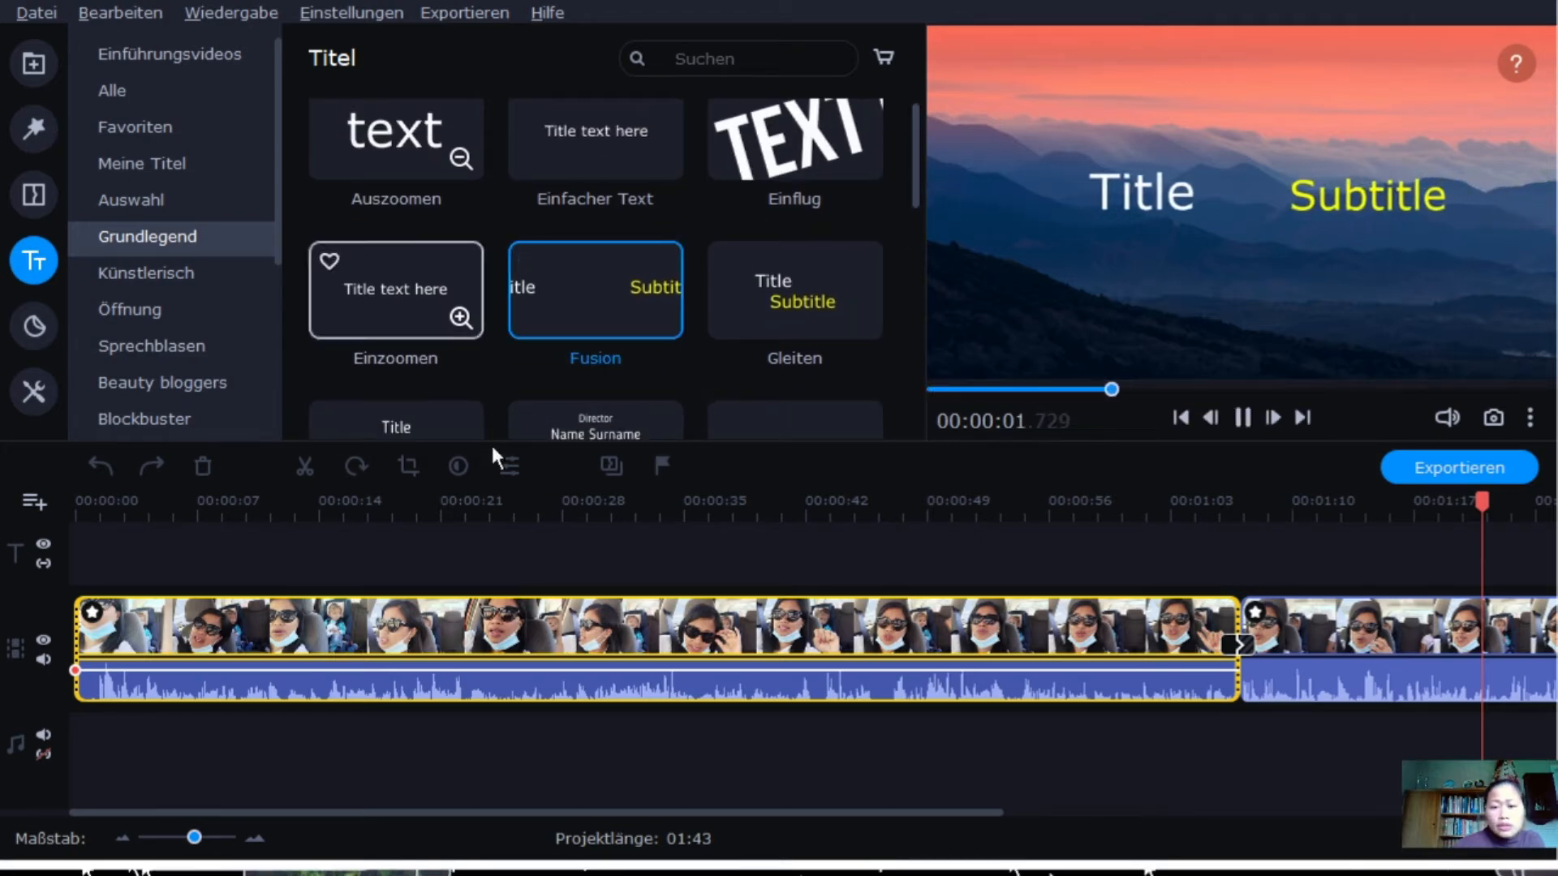
pyautogui.click(502, 359)
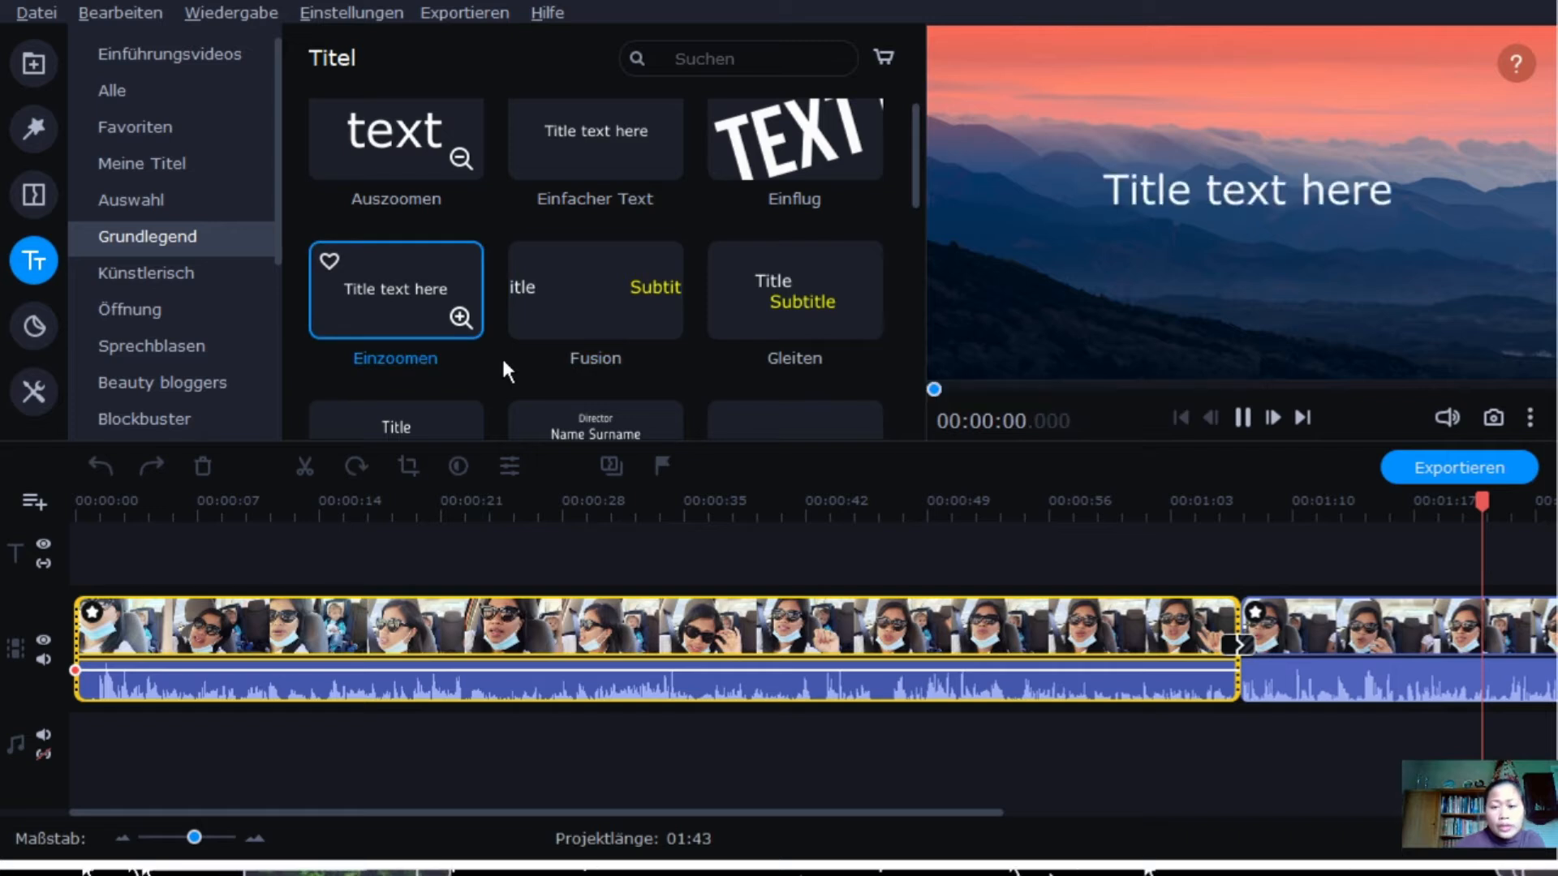
pyautogui.click(243, 273)
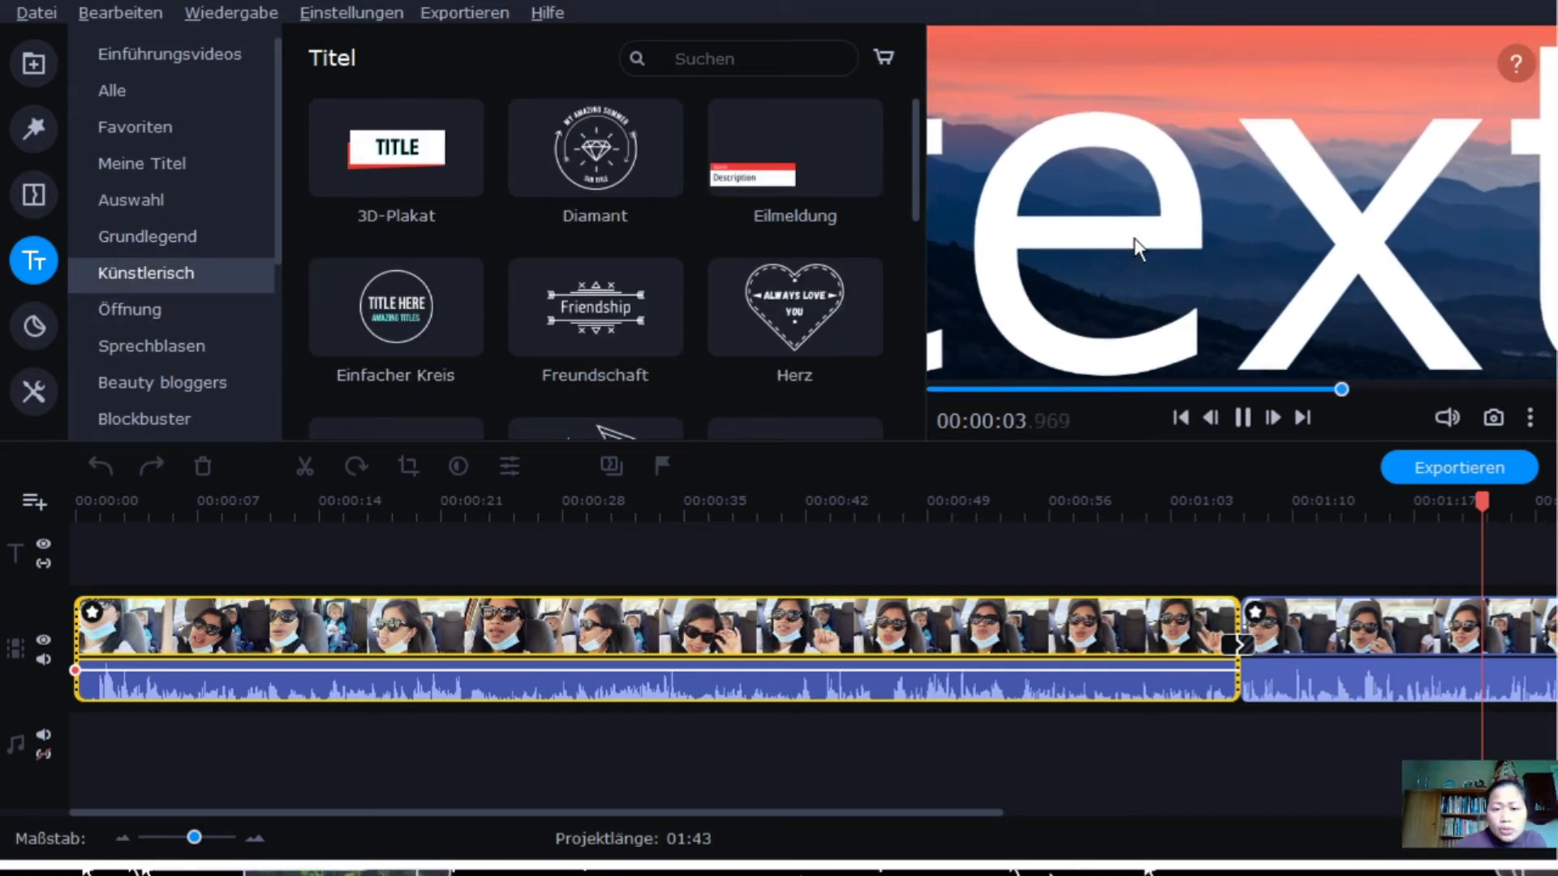
pyautogui.moveTo(915, 191)
pyautogui.mouseDown()
pyautogui.moveTo(915, 389)
pyautogui.moveTo(915, 188)
pyautogui.moveTo(915, 352)
pyautogui.mouseUp()
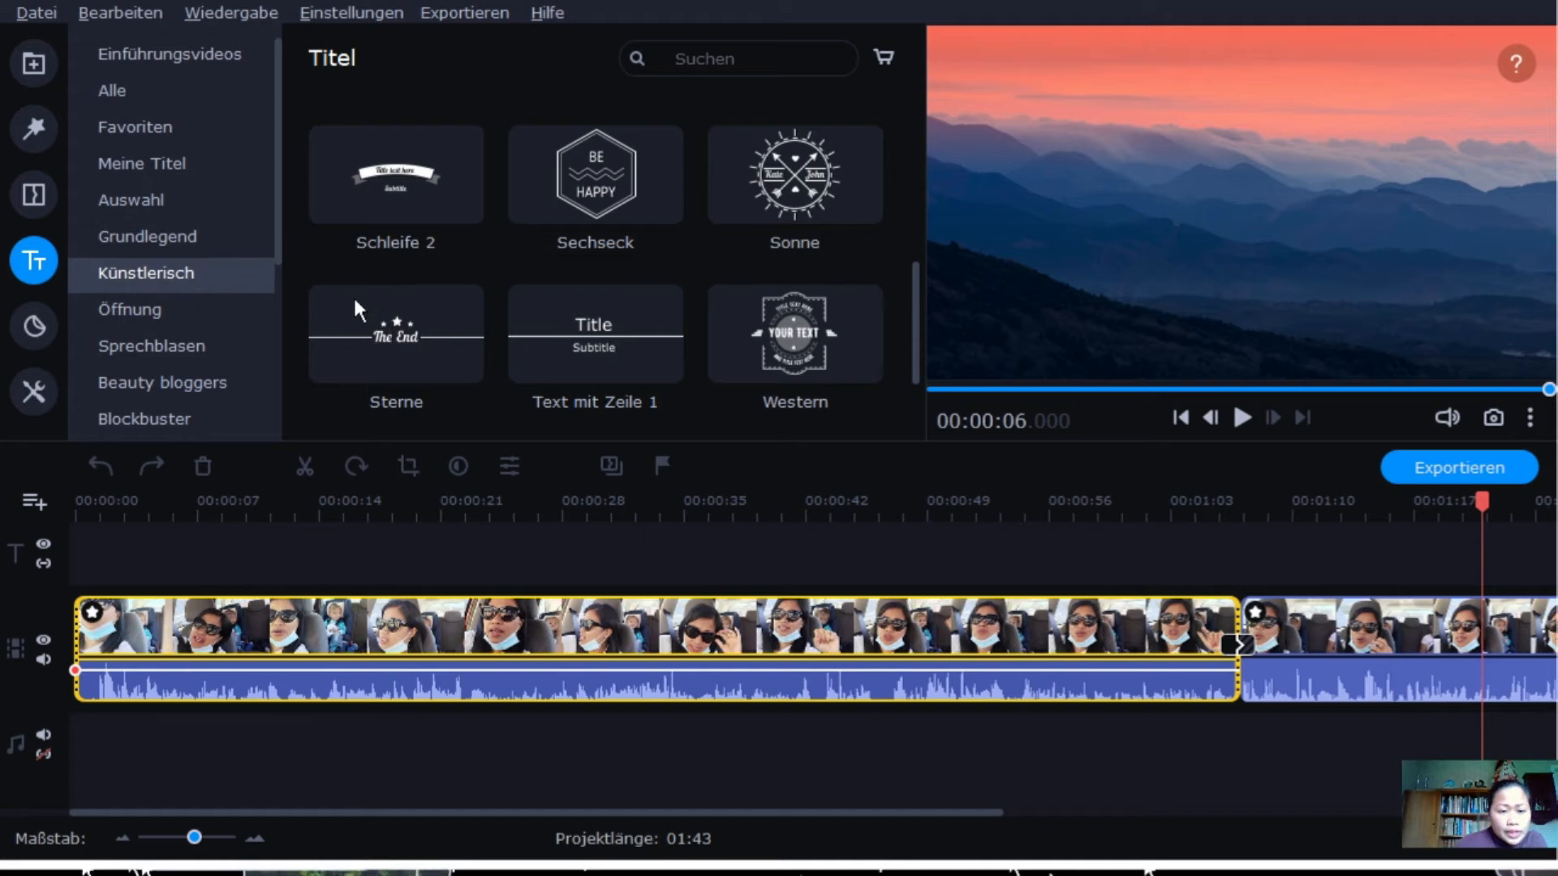
# Place the Unteres Drittel title from the Öffnung category at the start of the title track and open it for editing
pyautogui.moveTo(278, 163)
pyautogui.mouseDown()
pyautogui.moveTo(278, 293)
pyautogui.moveTo(278, 231)
pyautogui.mouseUp()
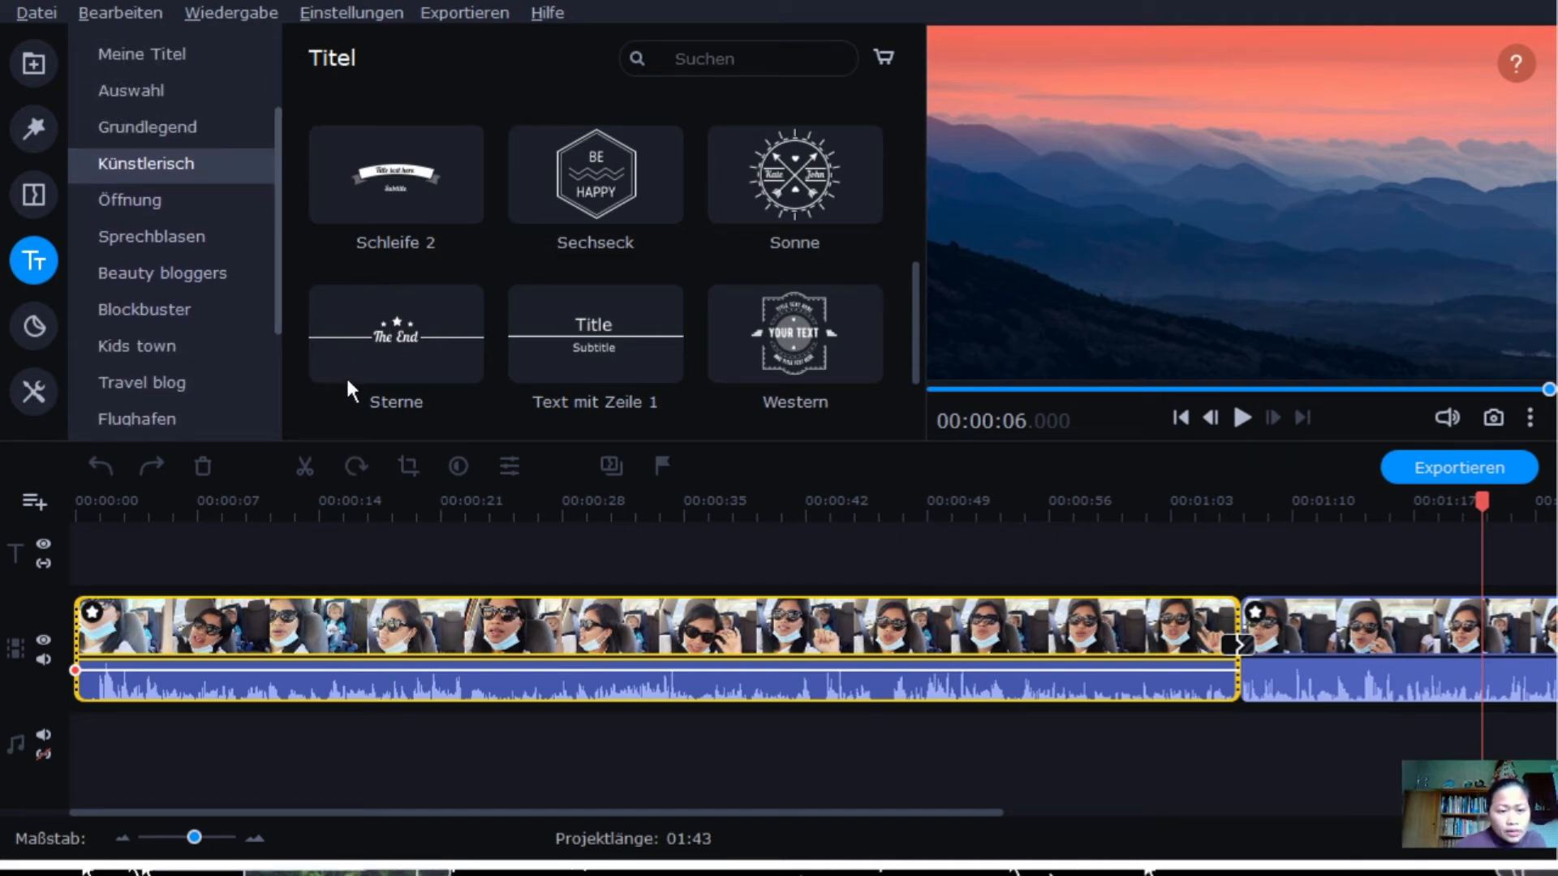
pyautogui.click(183, 198)
pyautogui.click(833, 408)
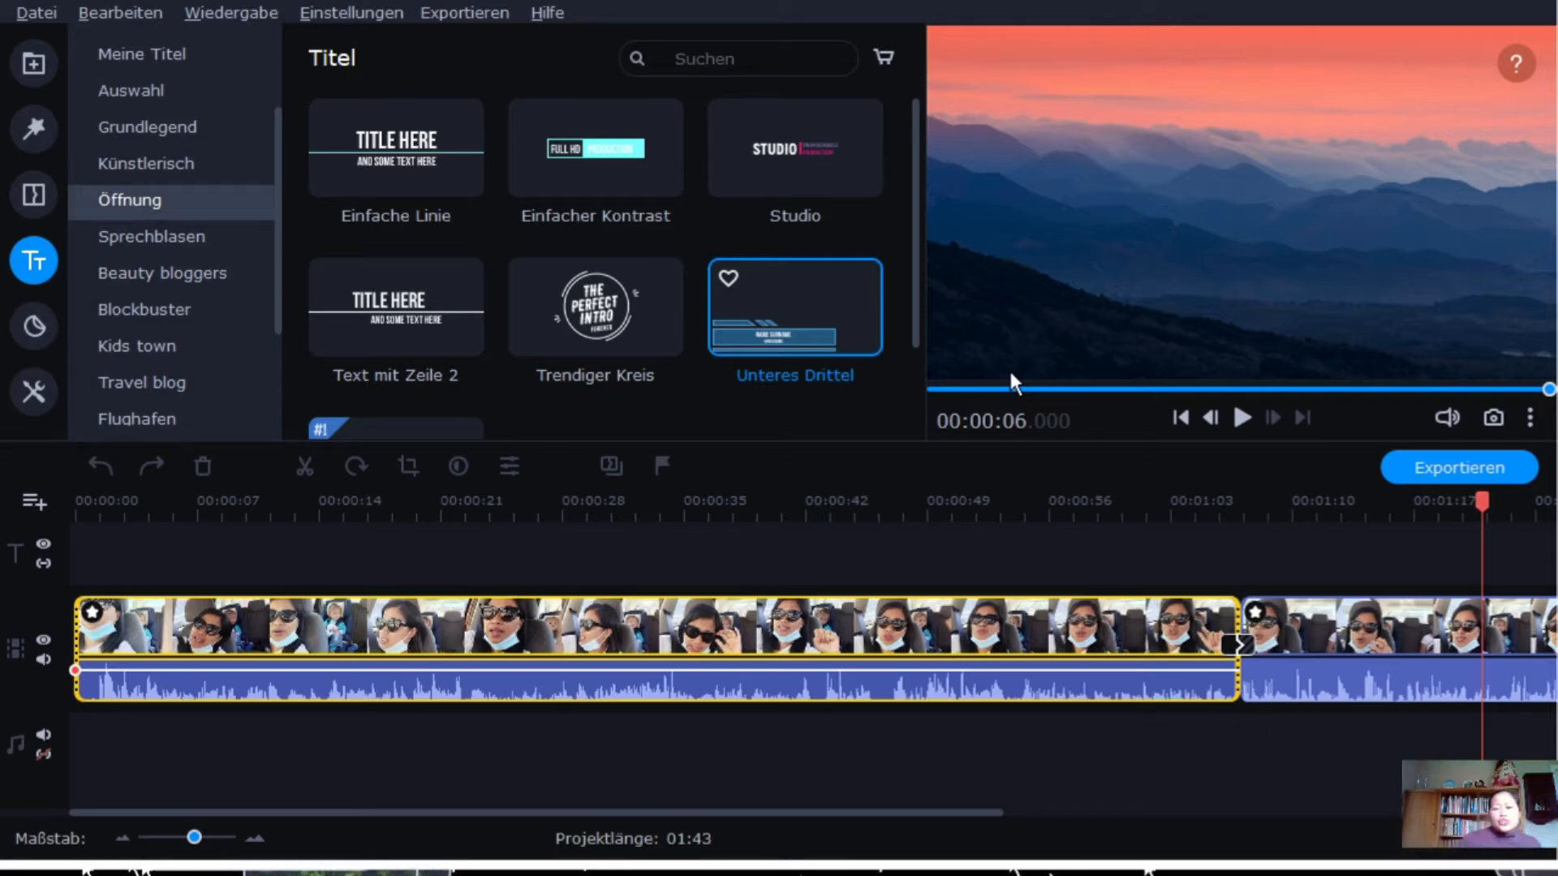
pyautogui.moveTo(795, 306); pyautogui.dragTo(88, 672)
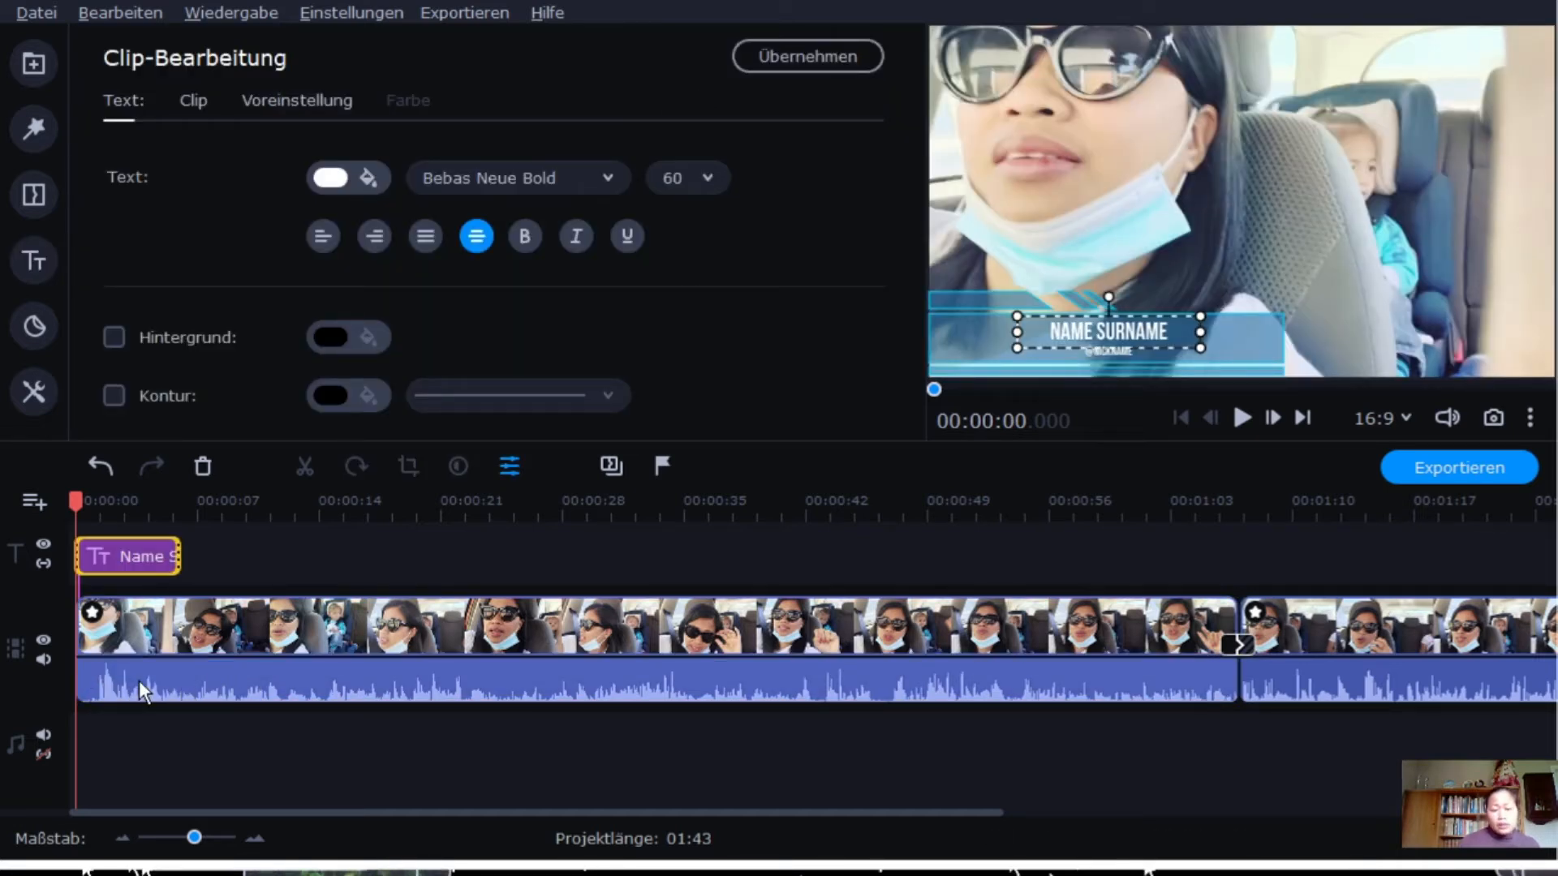
# Replace the NAME SURNAME placeholder in the lower-third title with the vlogger's name
pyautogui.doubleClick(1132, 332)
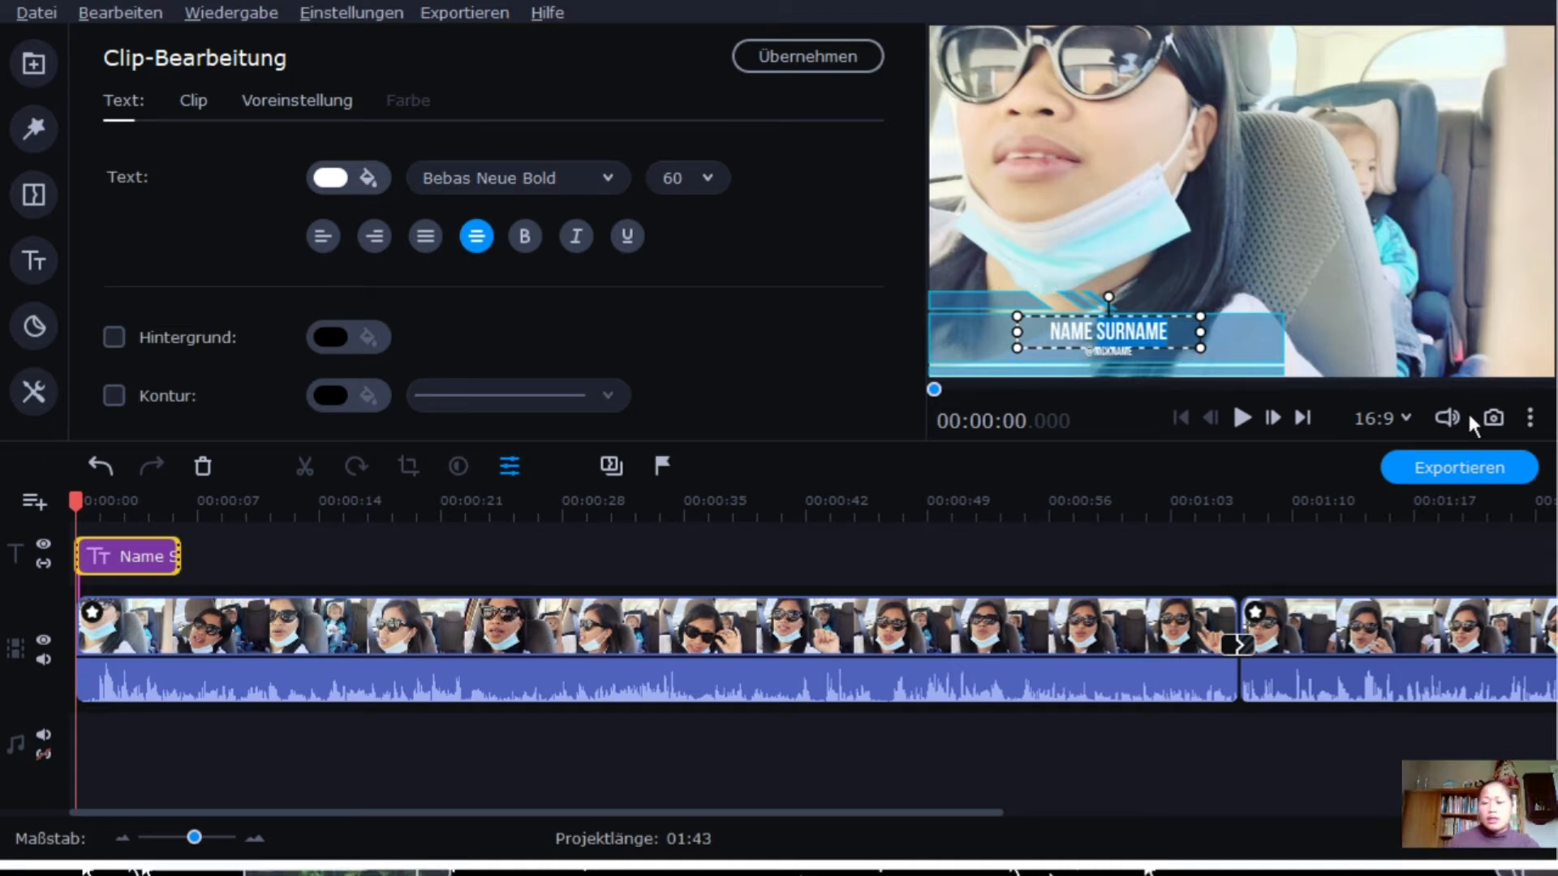
pyautogui.press('BackSpace')
pyautogui.press('BackSpace')
pyautogui.press('BackSpace')
pyautogui.press('BackSpace')
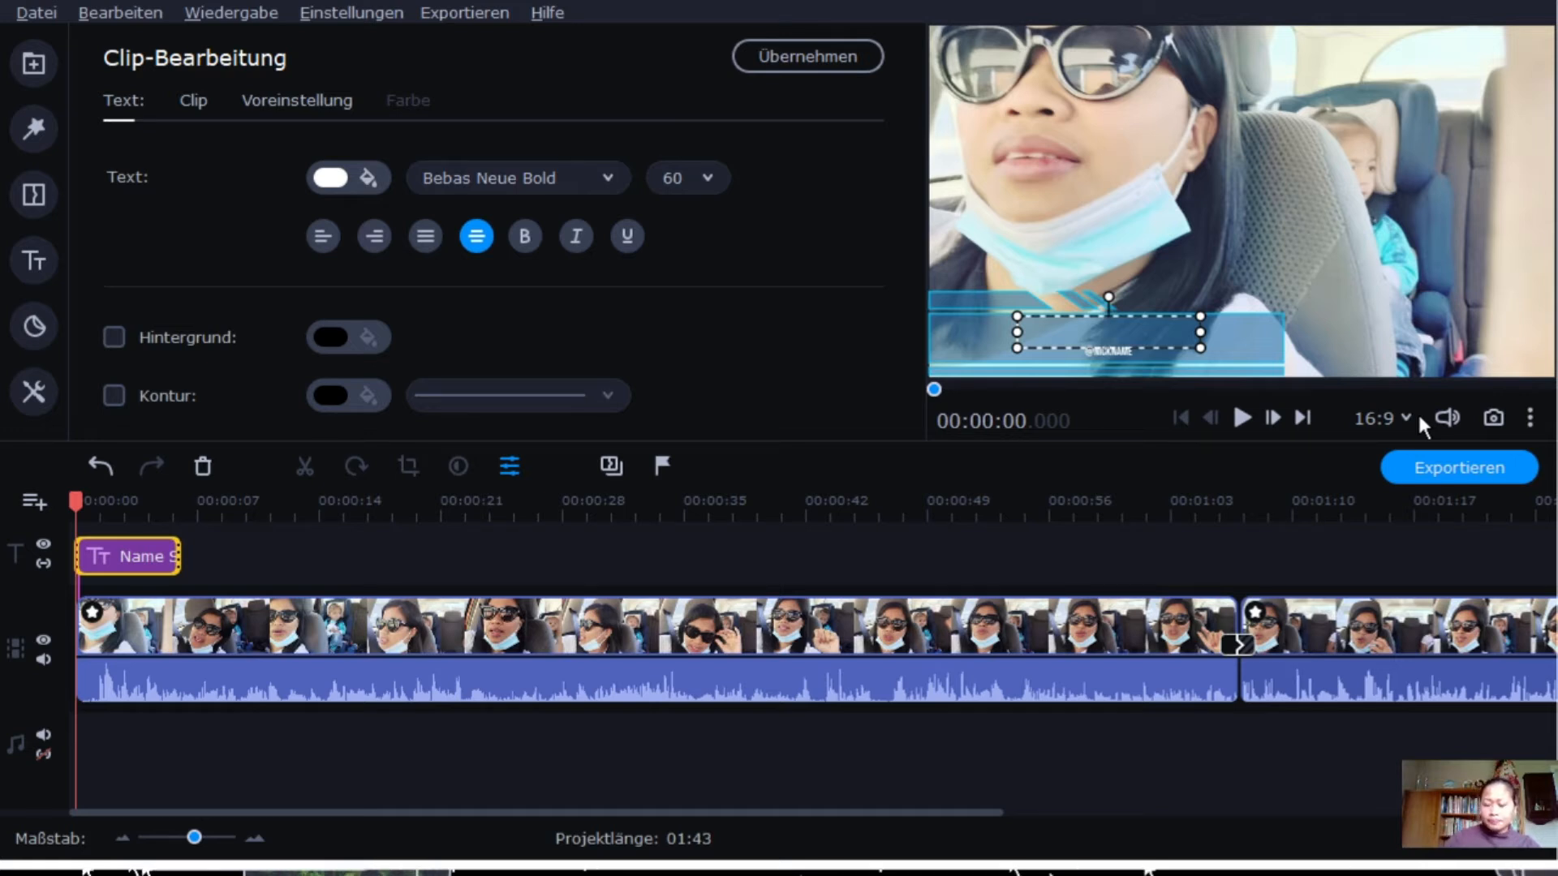
pyautogui.write('AE CAT')
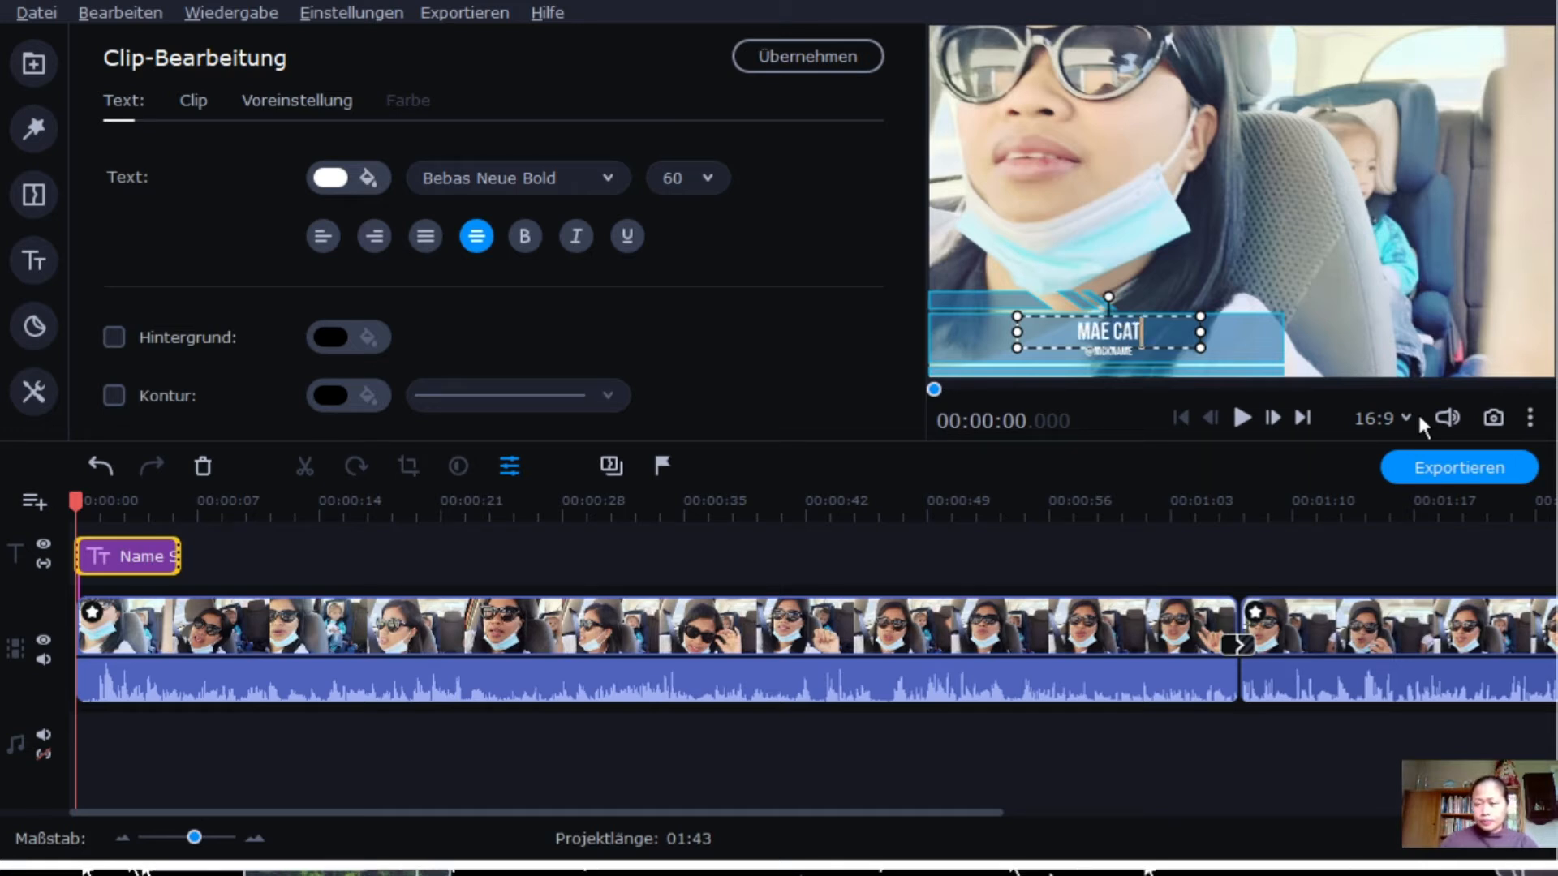
pyautogui.write('LEYA')
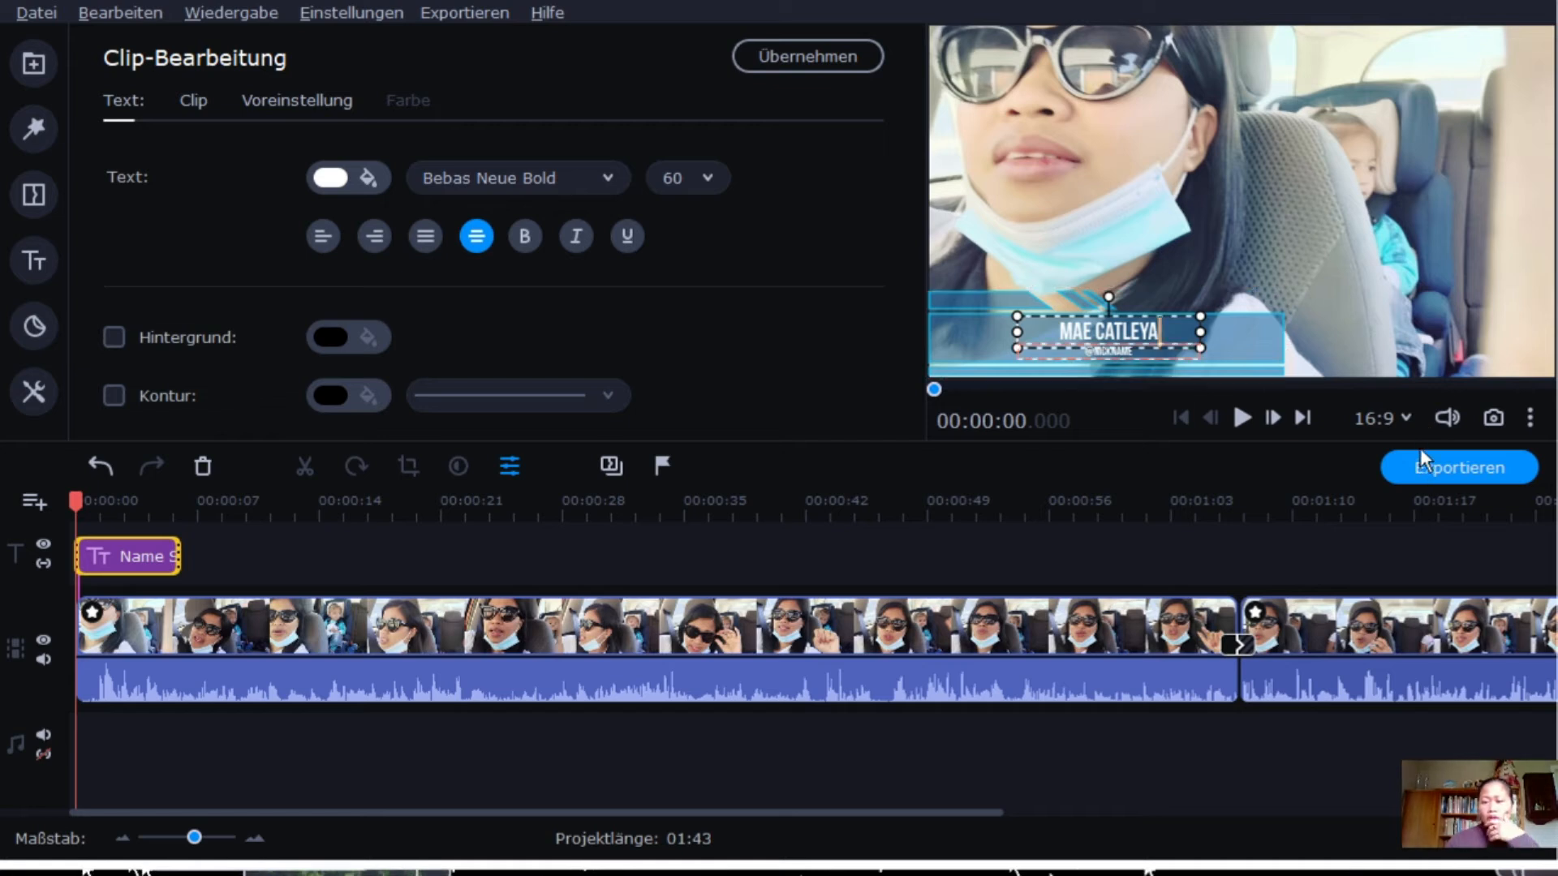
# Clear the title's nickname line, shrink its blue background and centre the name within it
pyautogui.click(1134, 350)
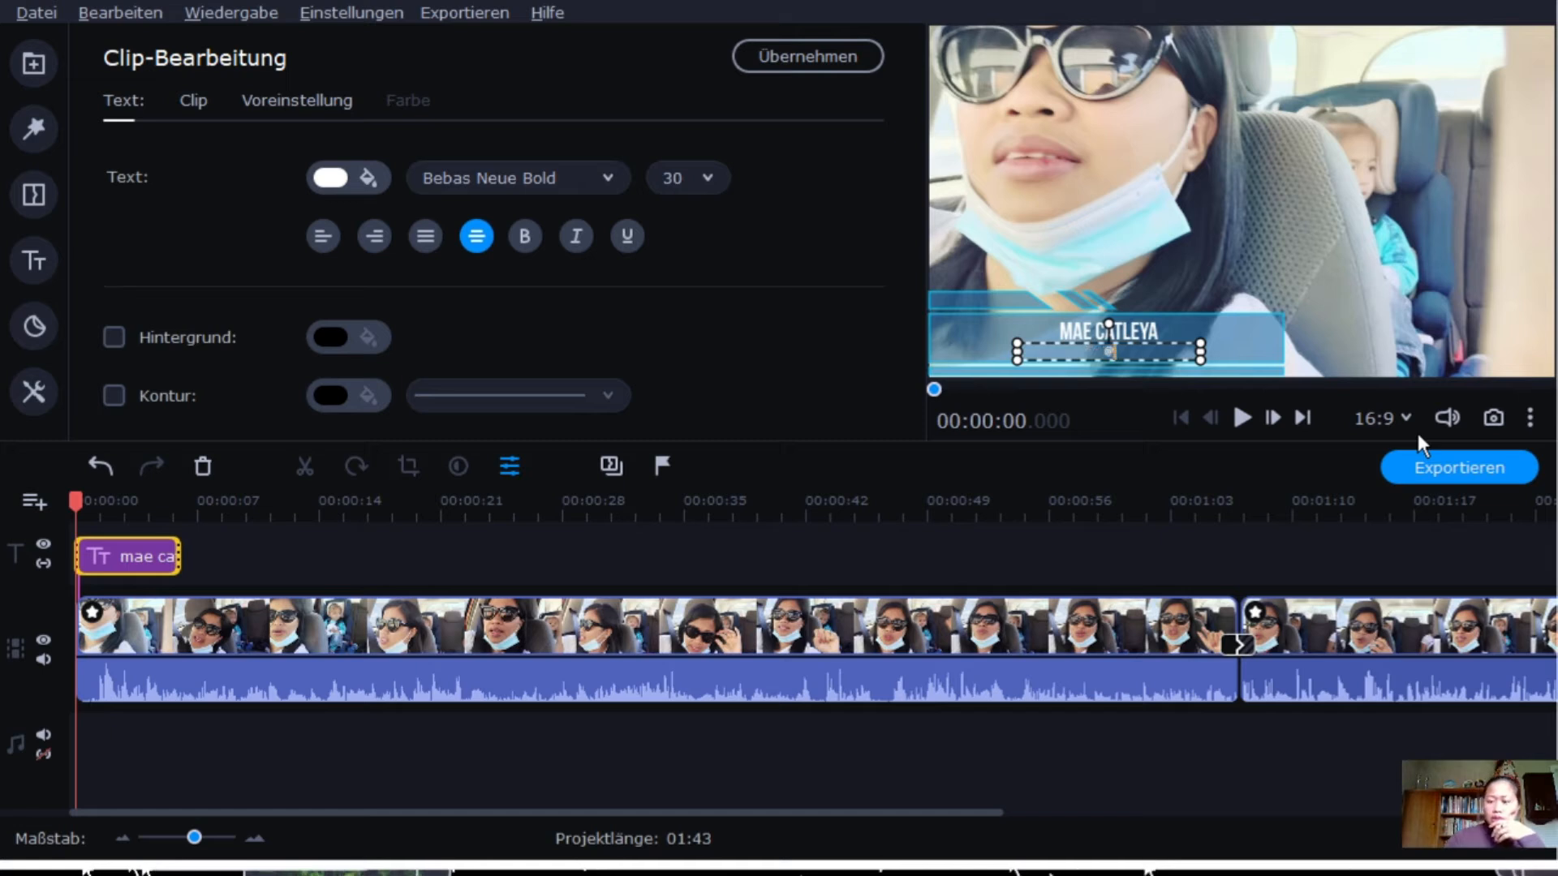
pyautogui.click(1541, 425)
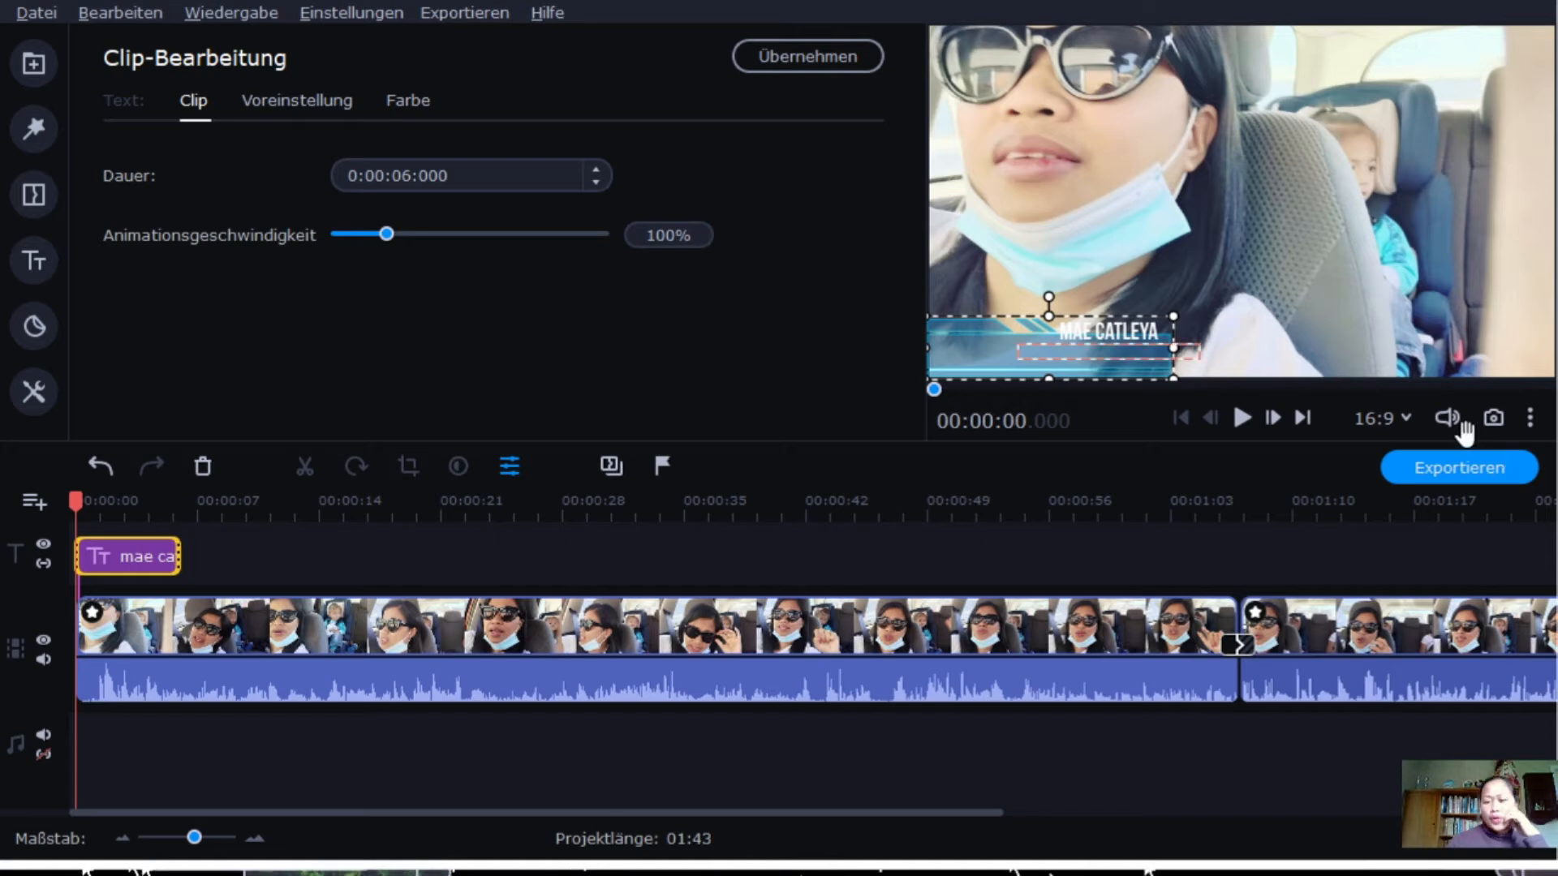
pyautogui.click(1434, 419)
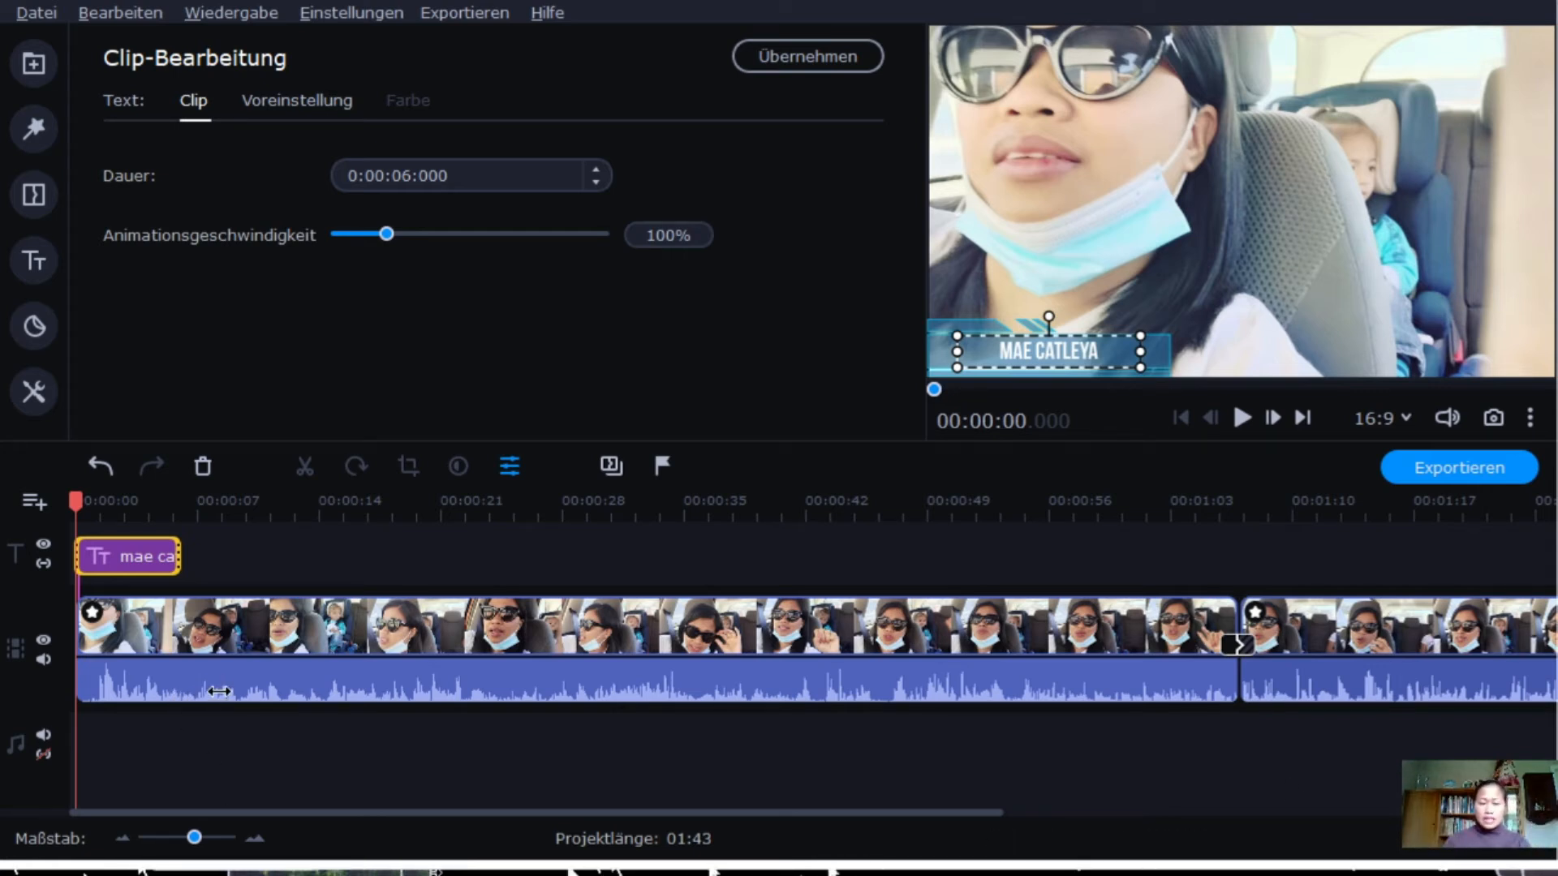
# Extend the name title to about 8.7 seconds and play the project just past its end to check it
pyautogui.moveTo(178, 557)
pyautogui.mouseDown()
pyautogui.moveTo(279, 557)
pyautogui.moveTo(101, 556)
pyautogui.moveTo(126, 557)
pyautogui.mouseUp()
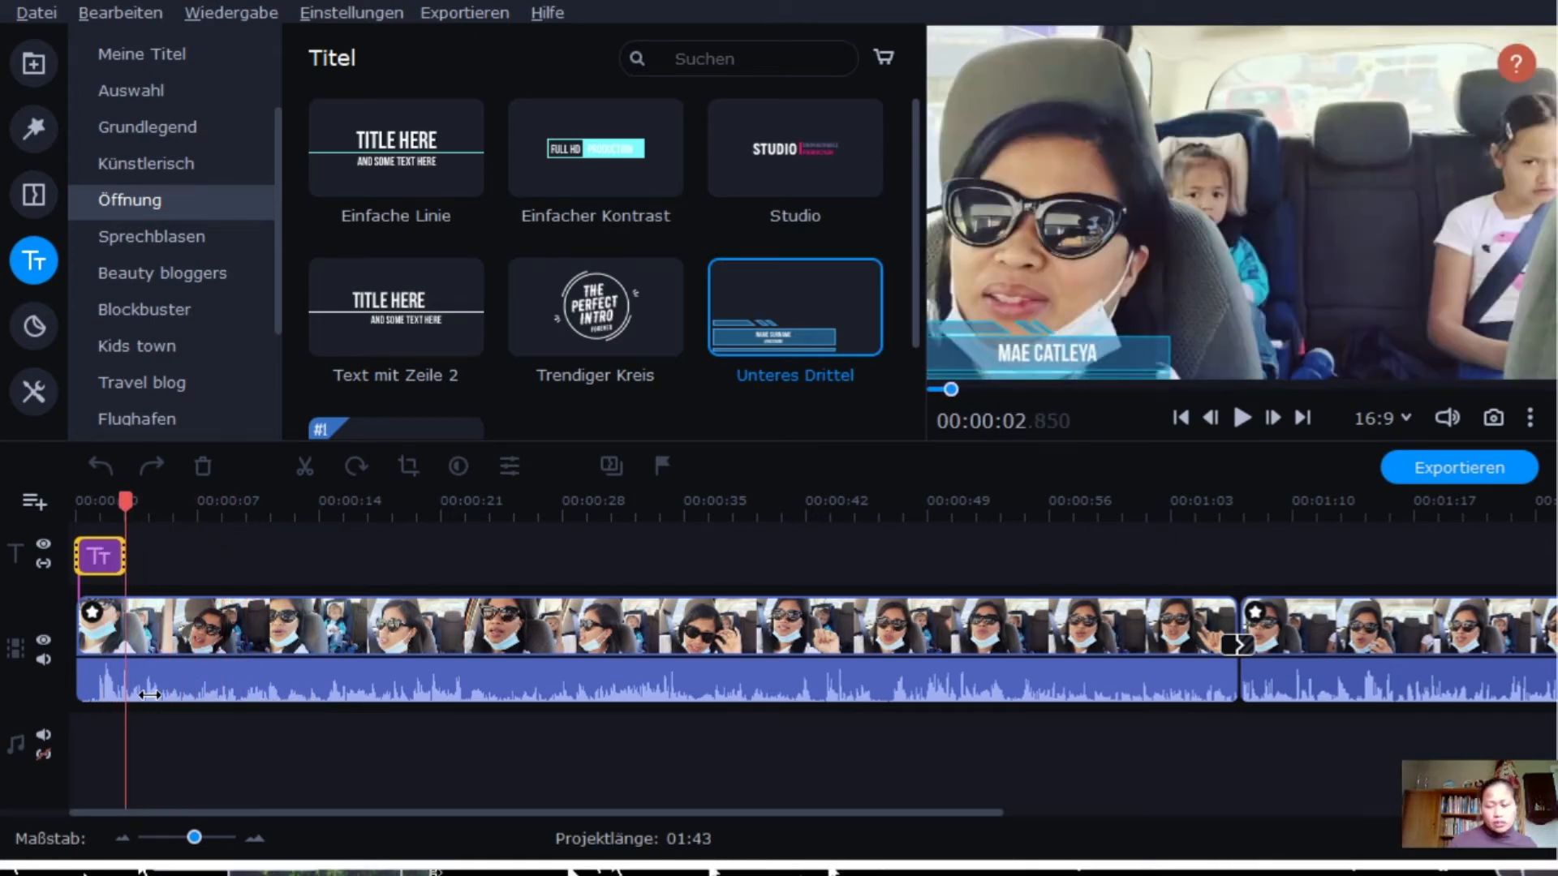
pyautogui.moveTo(148, 695); pyautogui.dragTo(276, 684)
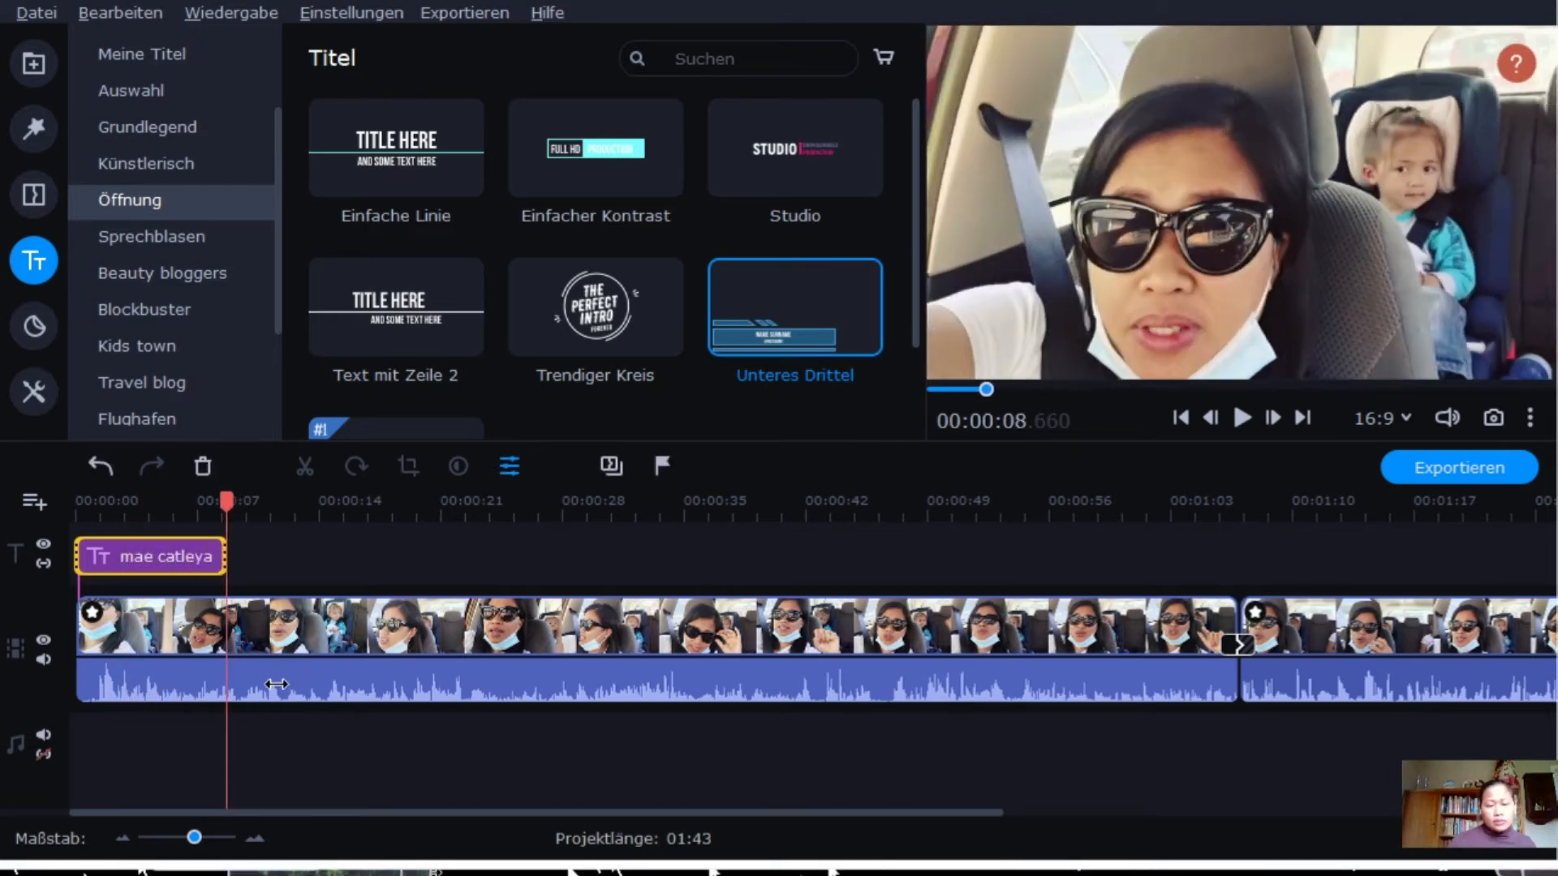
pyautogui.click(105, 799)
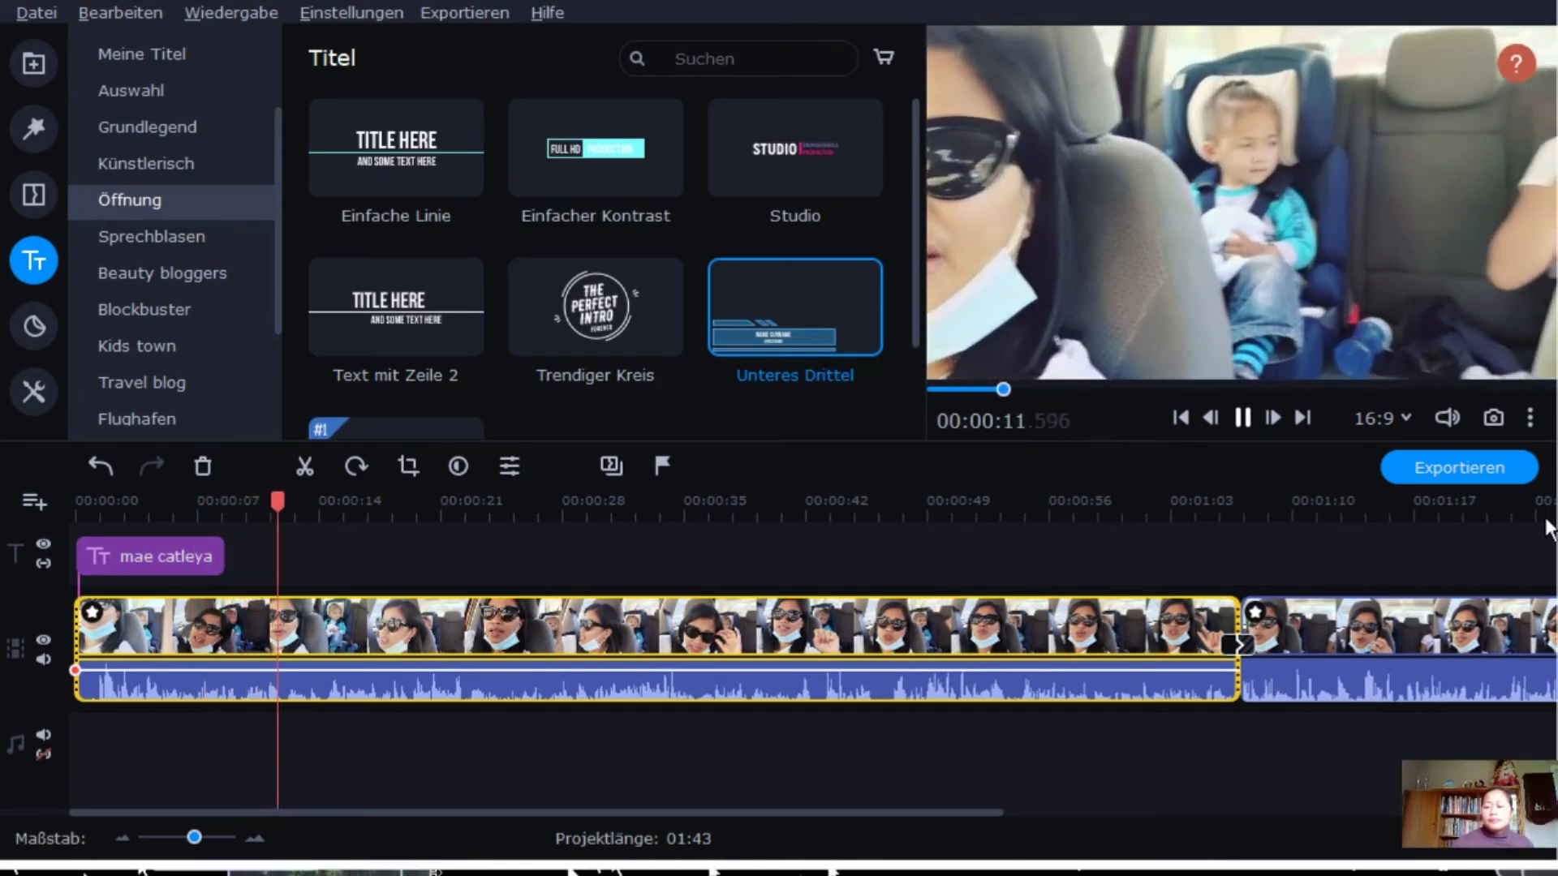
pyautogui.press('space')
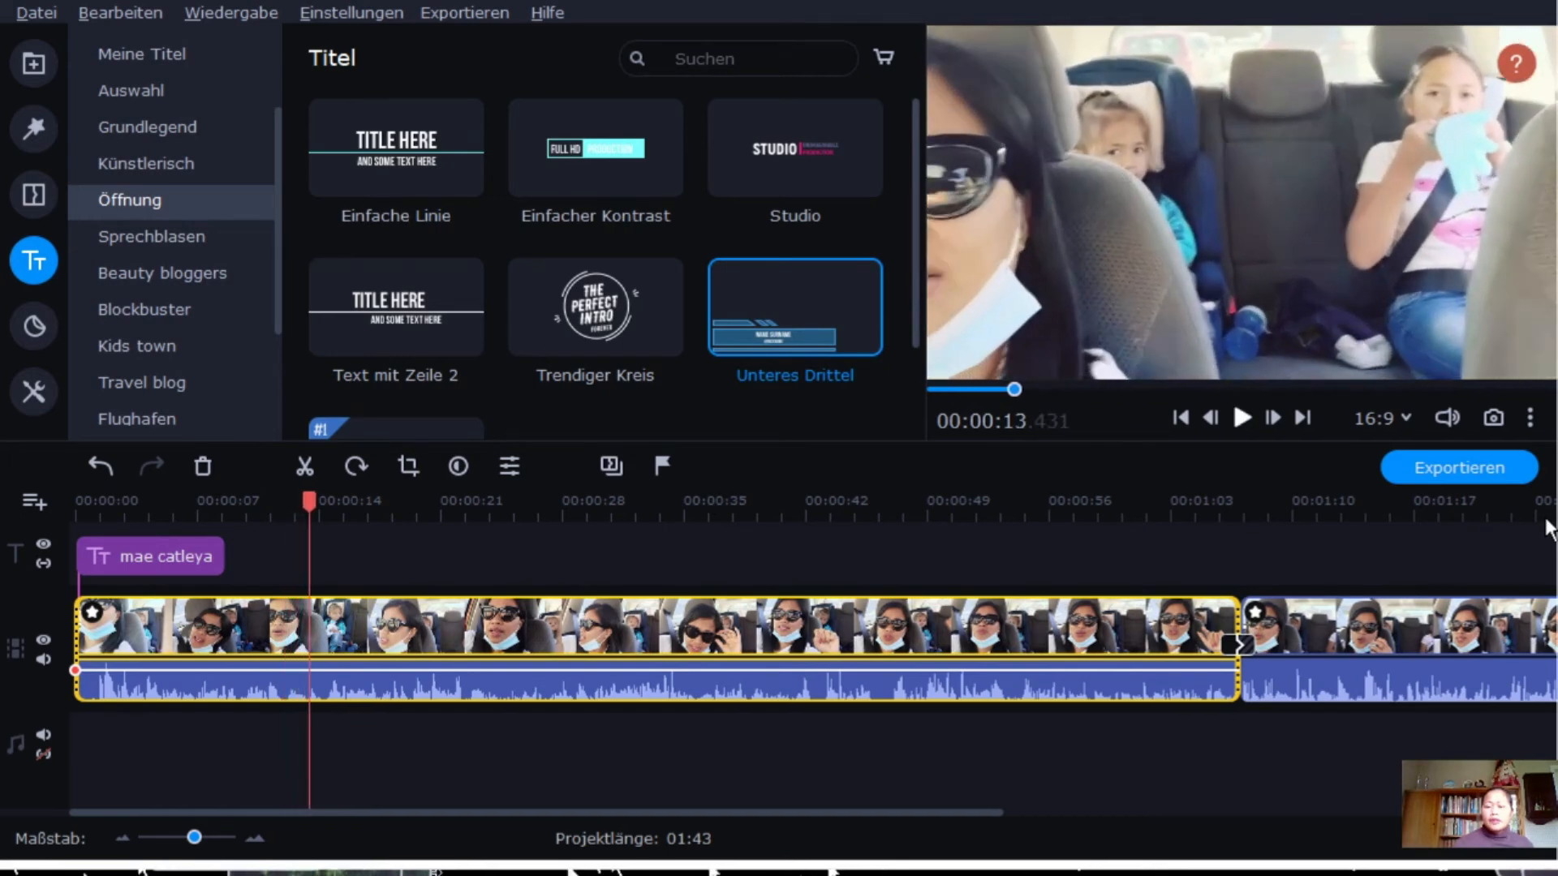
pyautogui.click(860, 658)
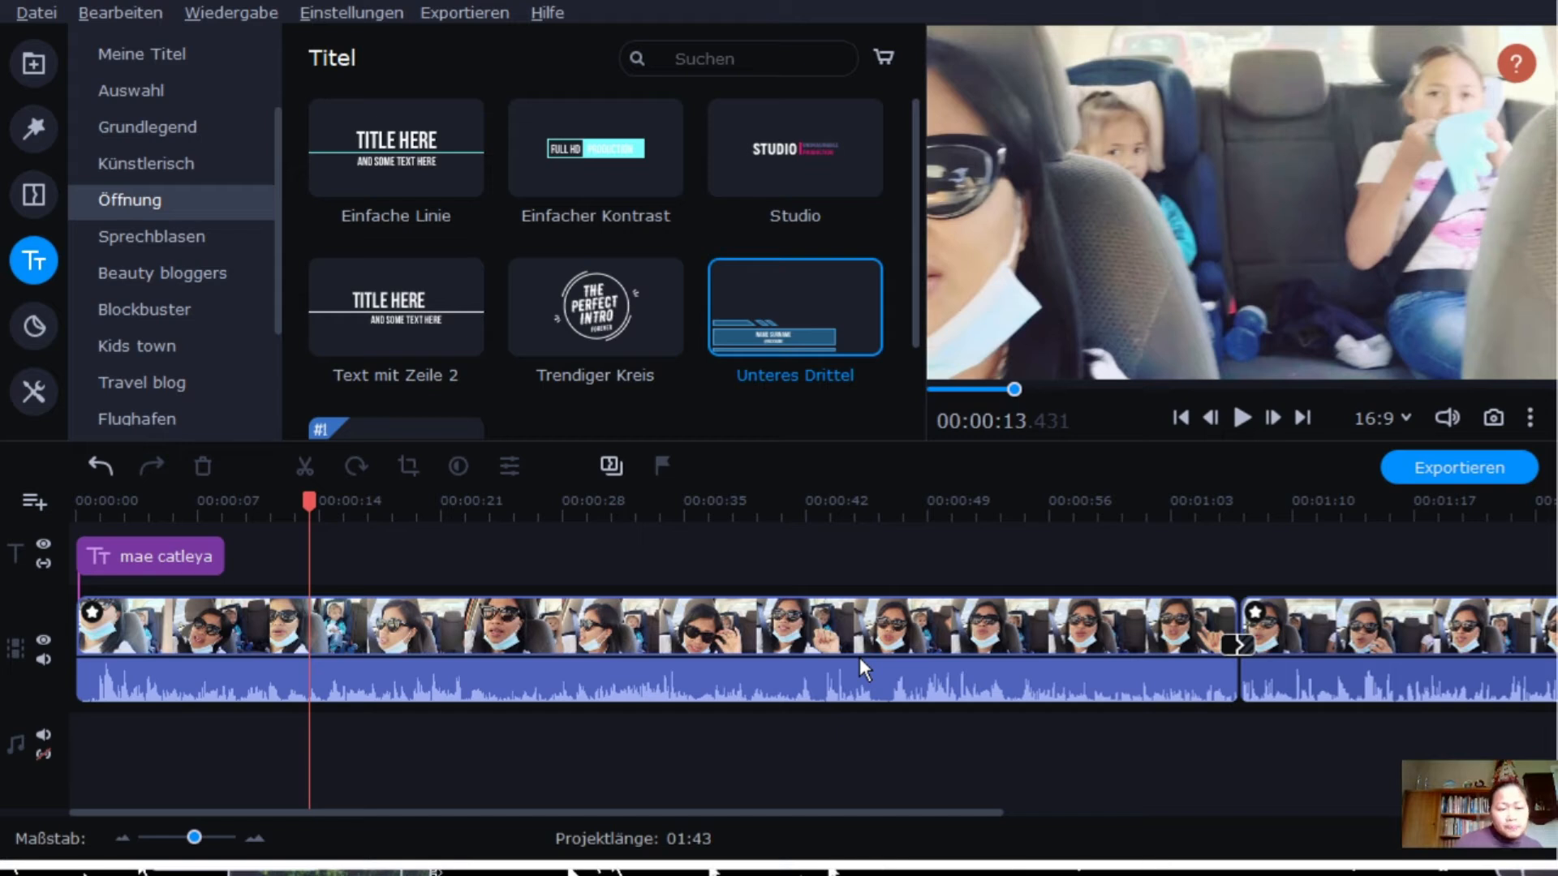
# Browse the stickers in the Auswahl, Comic, Objekte, Liebe and Masken categories
pyautogui.click(33, 326)
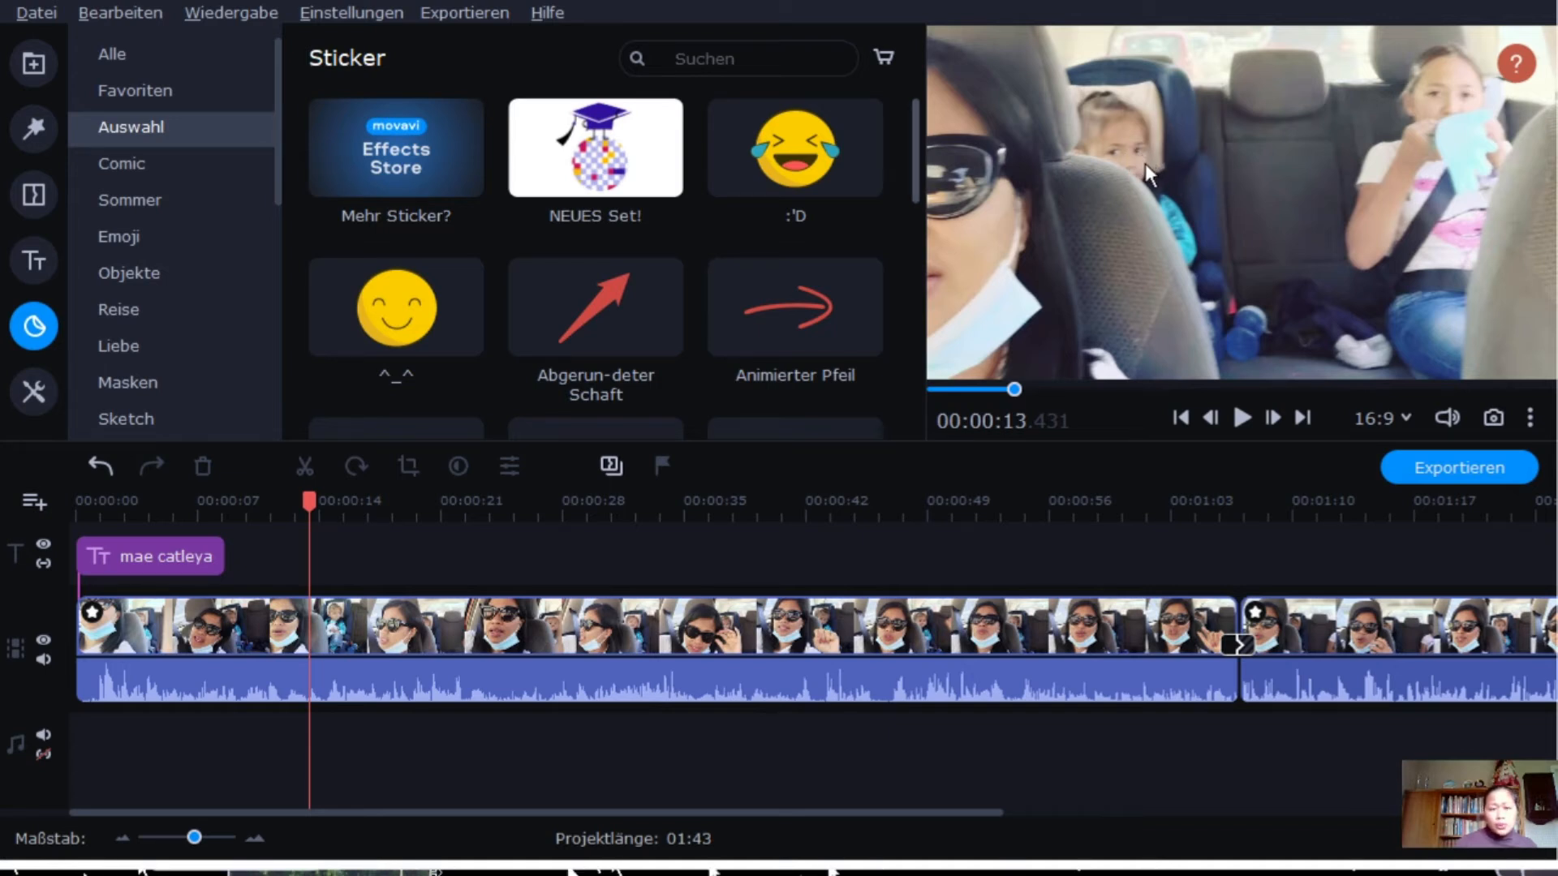
pyautogui.moveTo(916, 131); pyautogui.dragTo(910, 170)
pyautogui.moveTo(1134, 355)
pyautogui.mouseDown()
pyautogui.moveTo(1129, 392)
pyautogui.moveTo(1136, 332)
pyautogui.moveTo(1129, 428)
pyautogui.moveTo(1111, 332)
pyautogui.mouseUp()
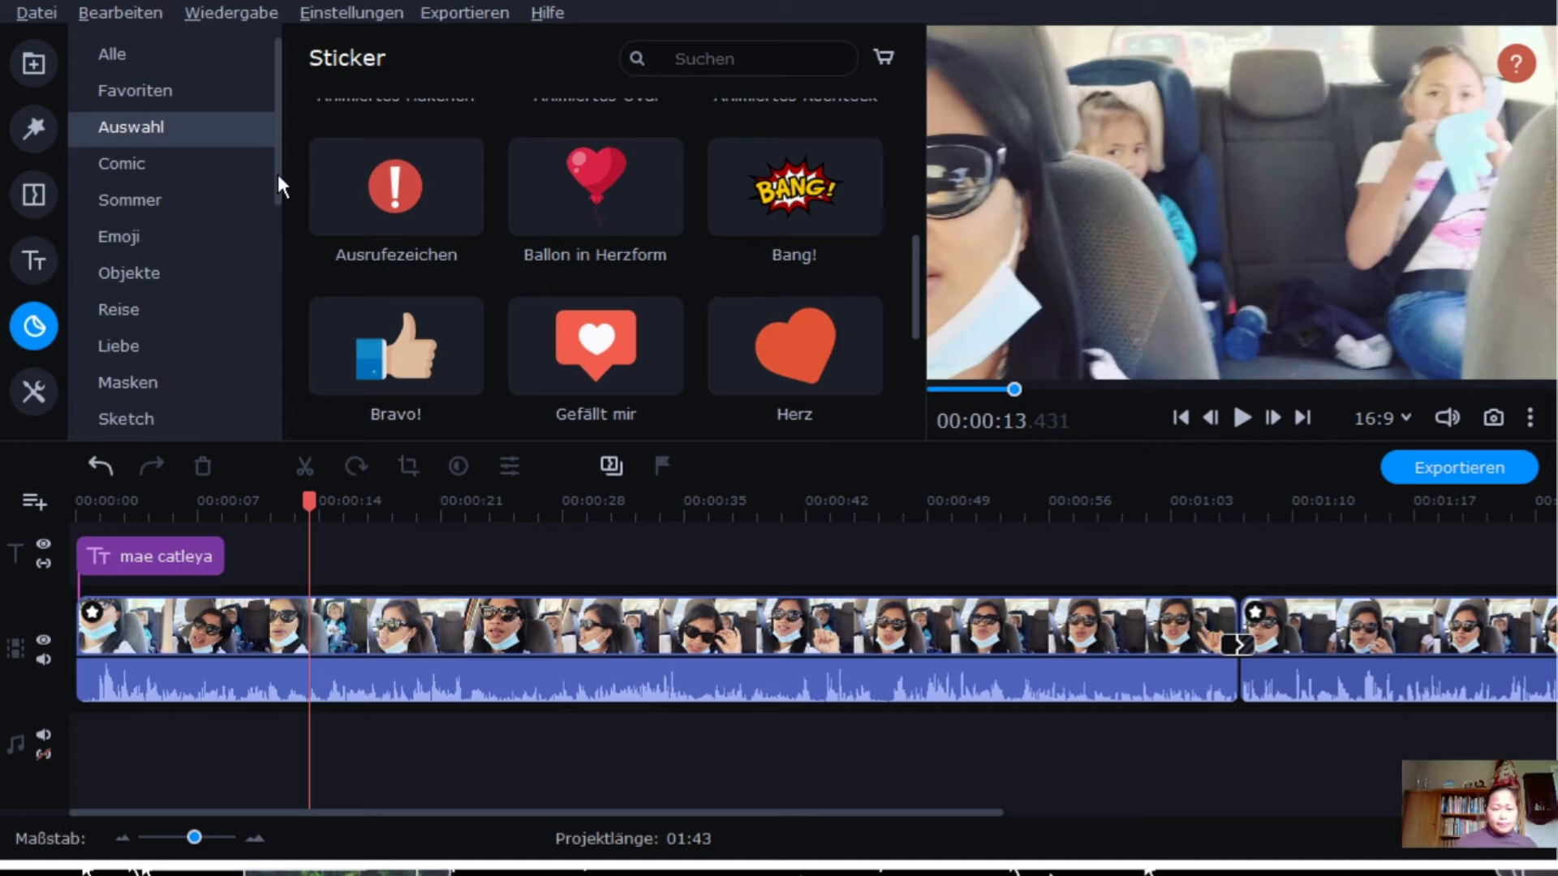
pyautogui.click(214, 214)
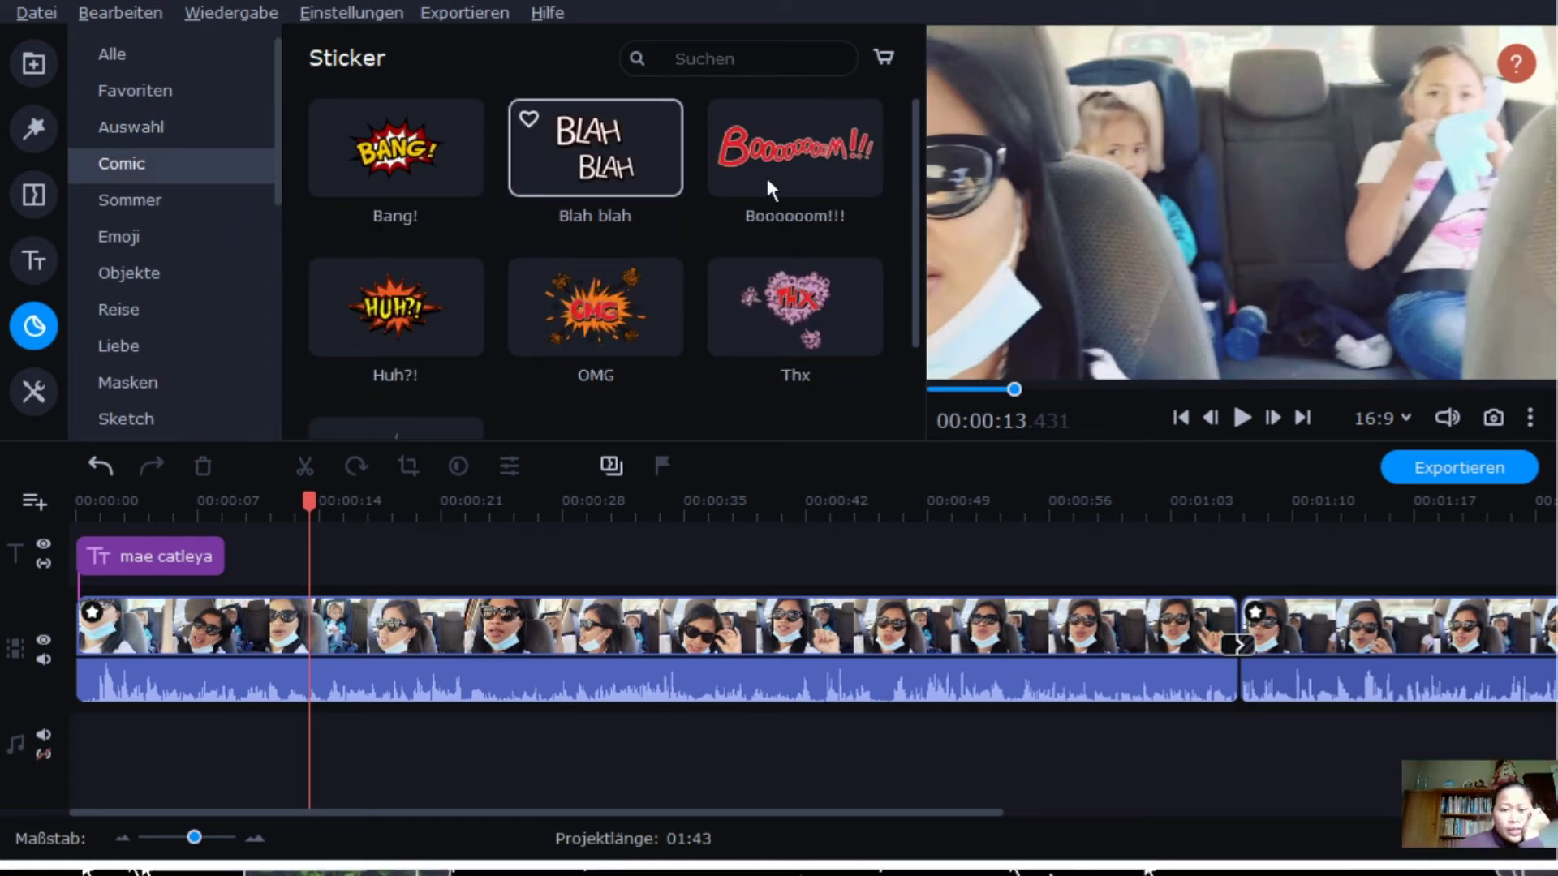
pyautogui.click(171, 274)
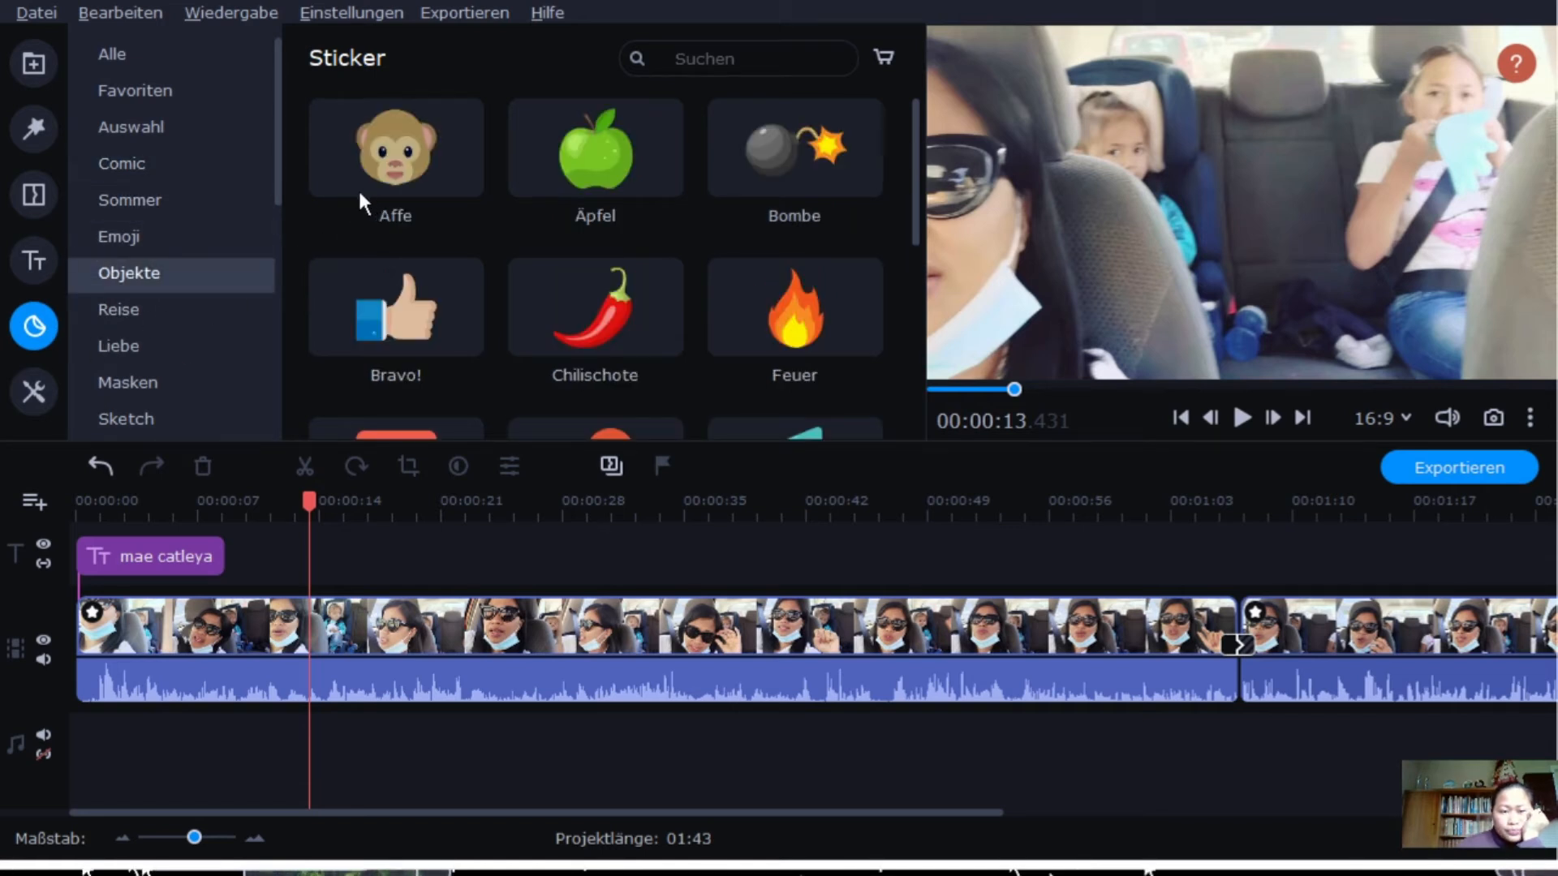
pyautogui.moveTo(916, 135)
pyautogui.mouseDown()
pyautogui.moveTo(922, 324)
pyautogui.moveTo(922, 130)
pyautogui.mouseUp()
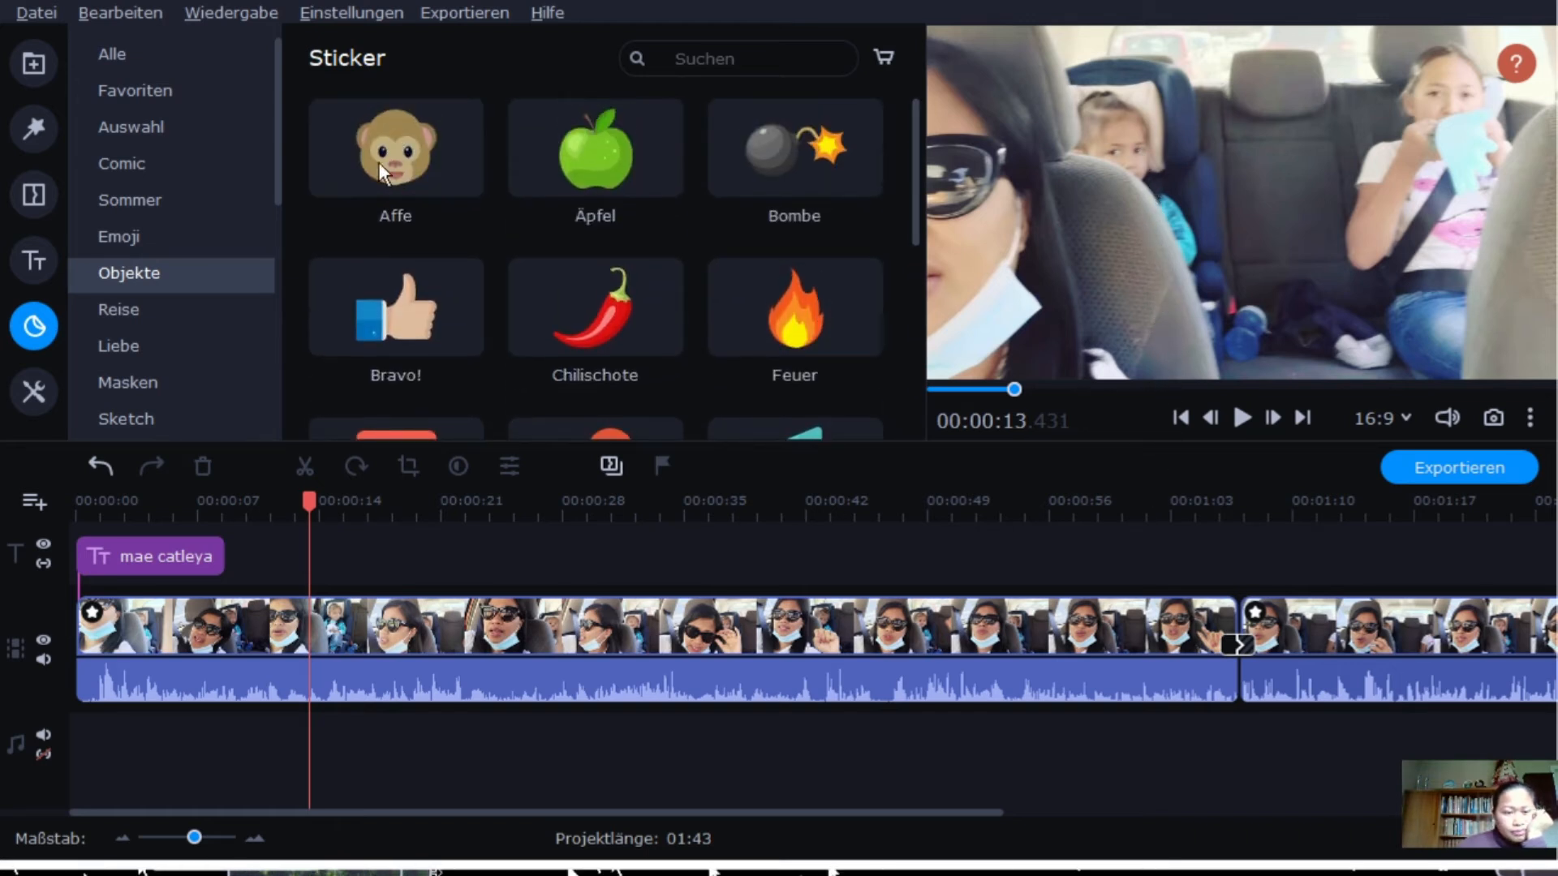
pyautogui.moveTo(278, 158)
pyautogui.mouseDown()
pyautogui.moveTo(278, 410)
pyautogui.moveTo(278, 277)
pyautogui.mouseUp()
pyautogui.click(149, 124)
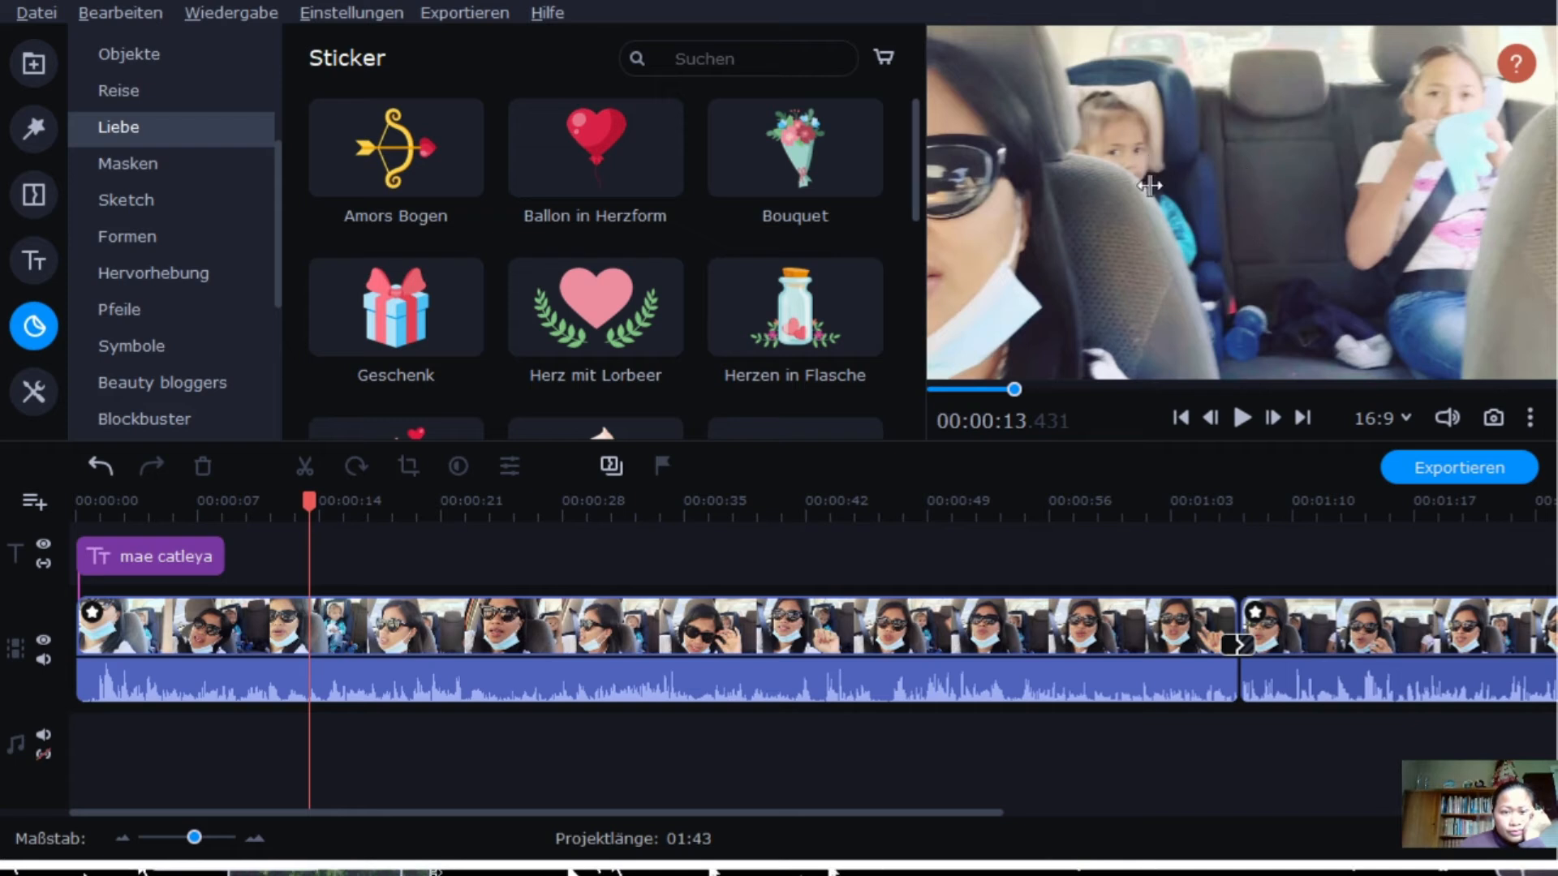
pyautogui.moveTo(915, 181)
pyautogui.mouseDown()
pyautogui.moveTo(922, 396)
pyautogui.moveTo(892, 195)
pyautogui.mouseUp()
pyautogui.click(220, 159)
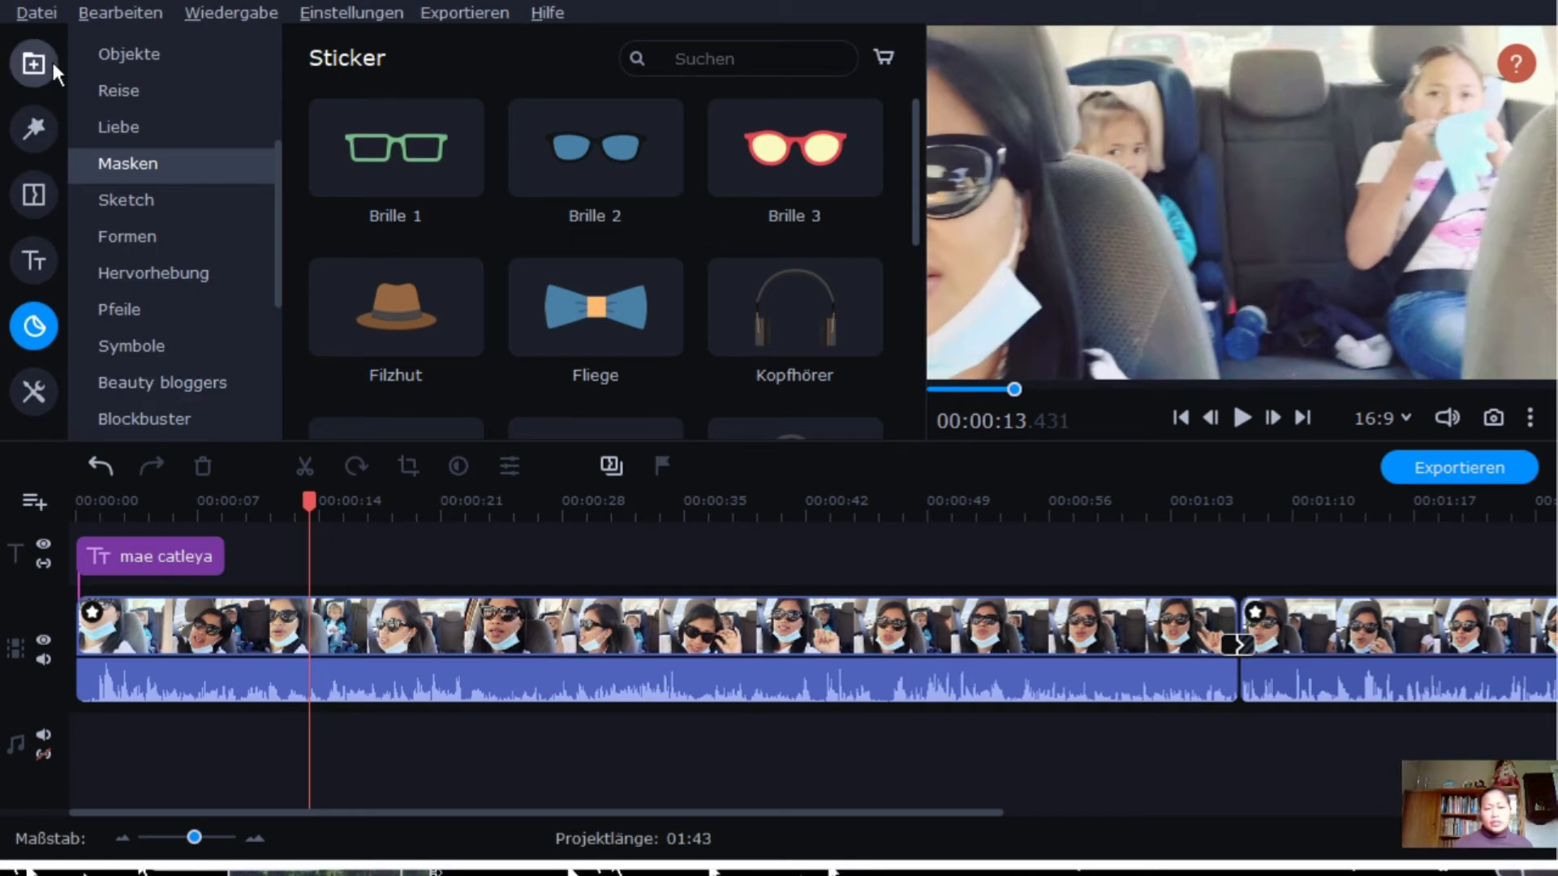
# Import the Cartoon - On & On NCS Release MP3 from the Downloads folder into the Medienbehälter
pyautogui.click(41, 81)
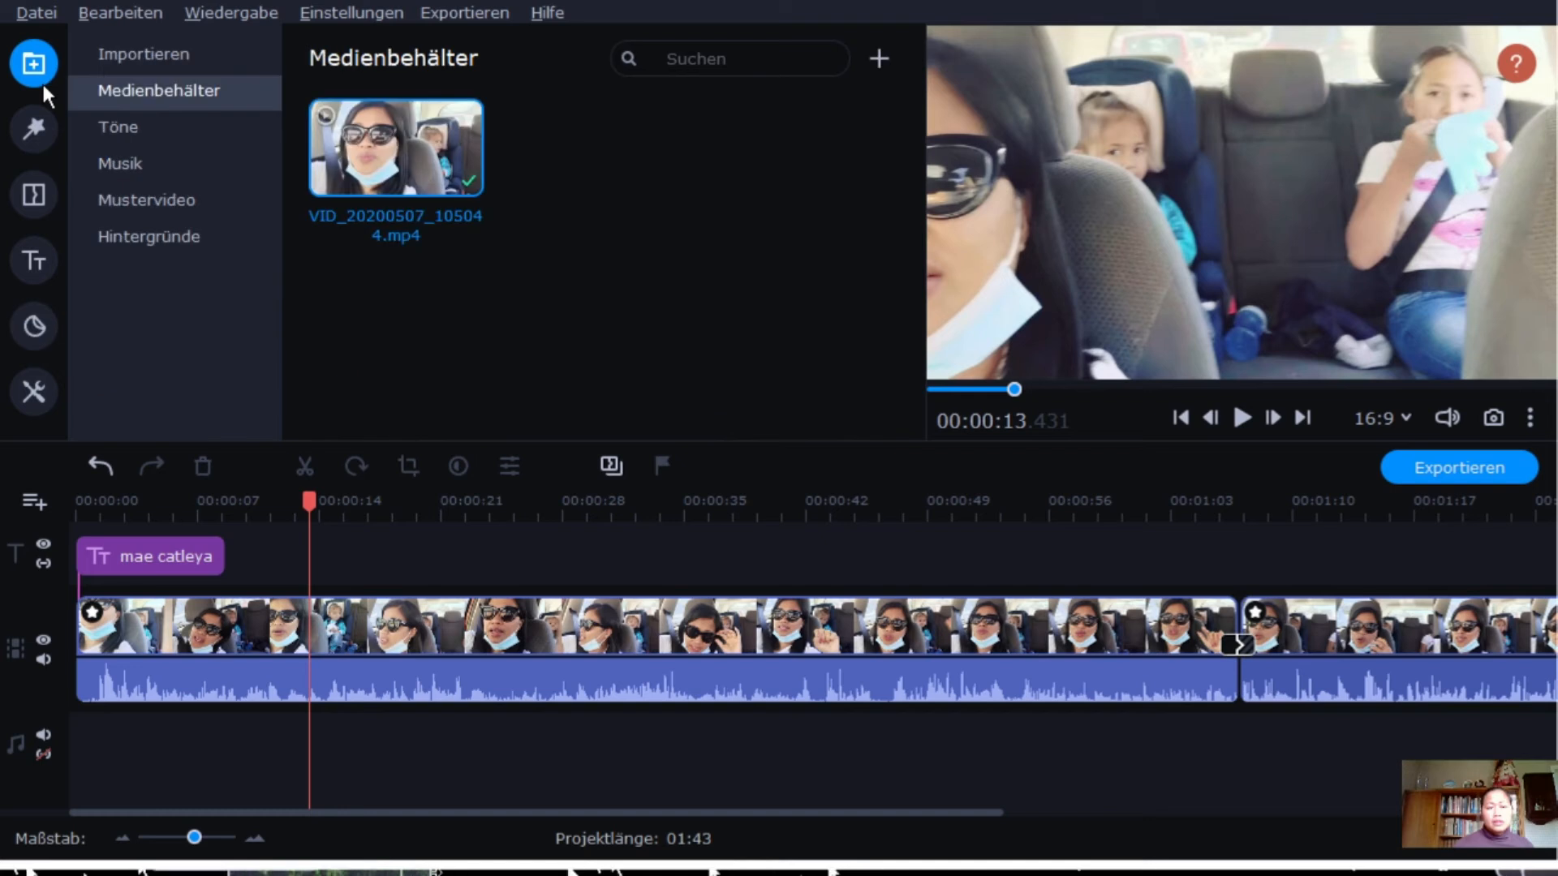
pyautogui.click(160, 71)
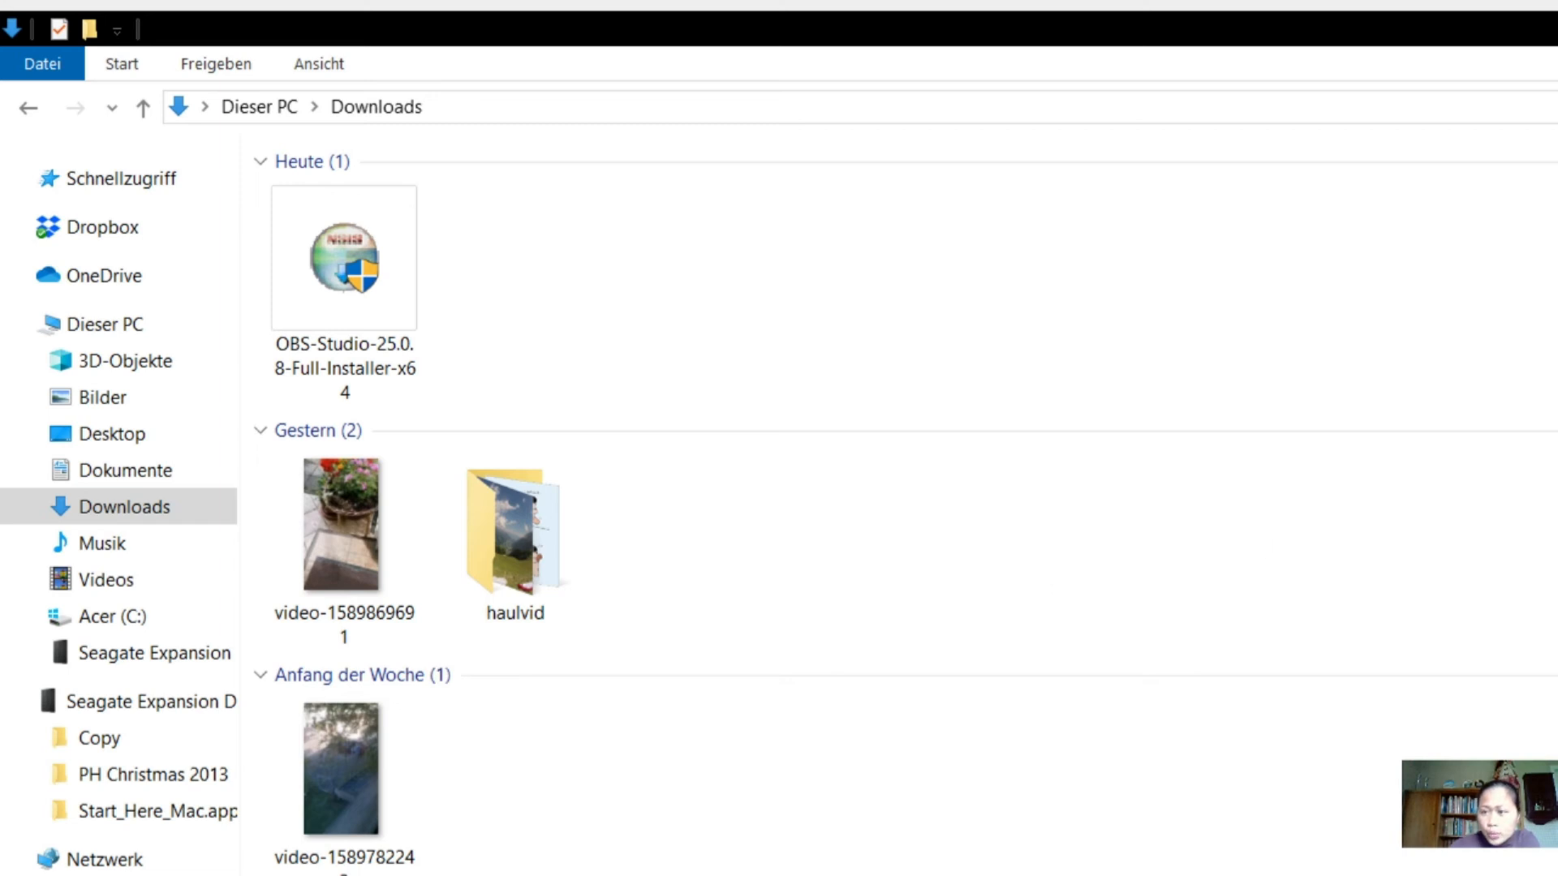
pyautogui.scroll(-5, 898, 503)
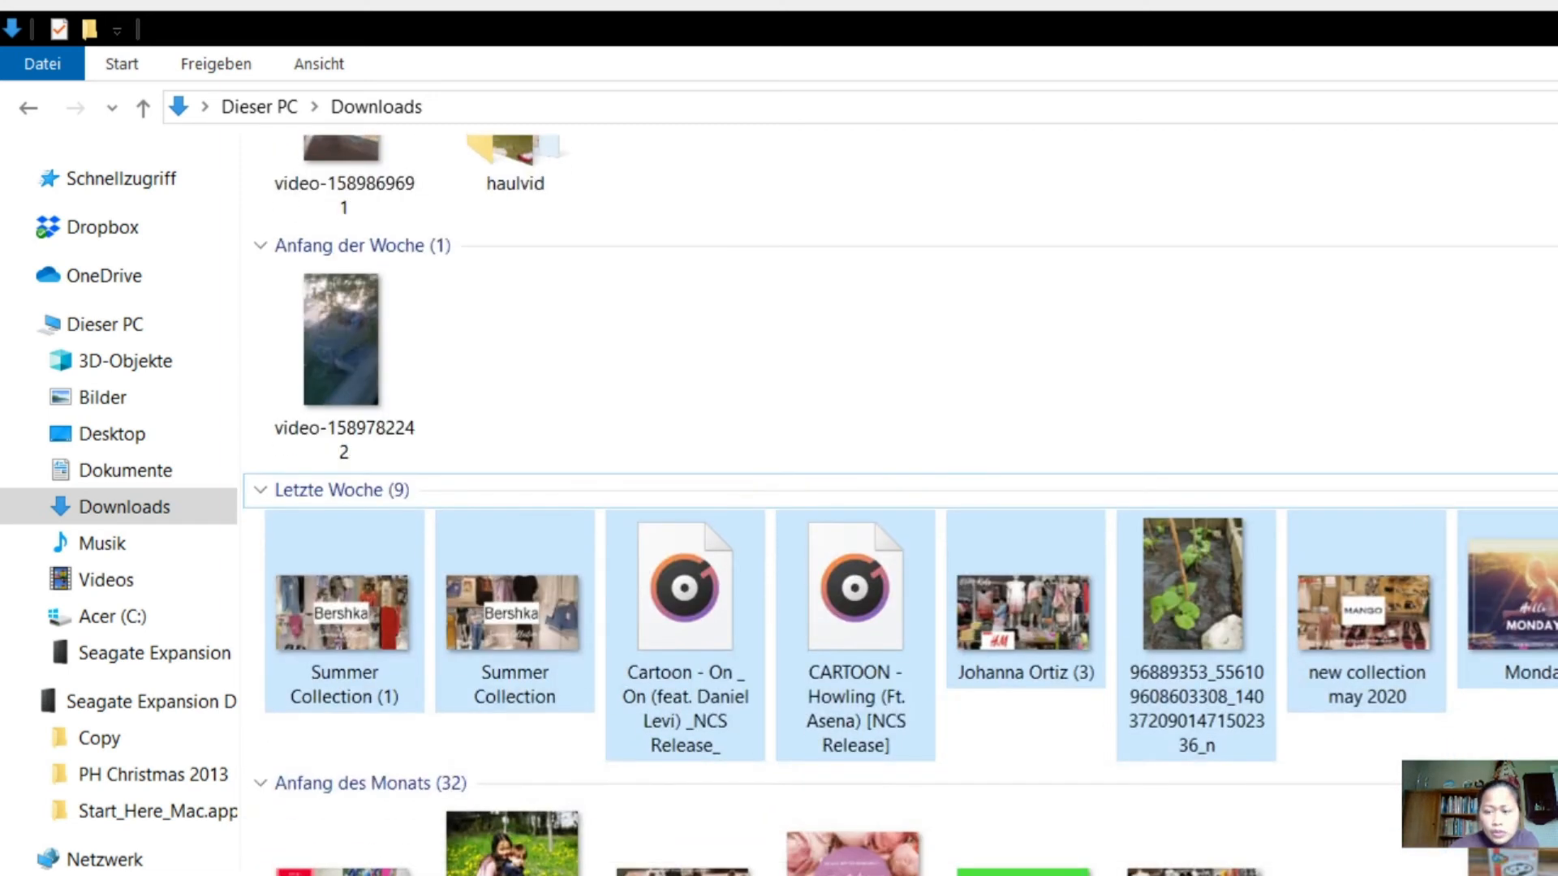
pyautogui.click(898, 365)
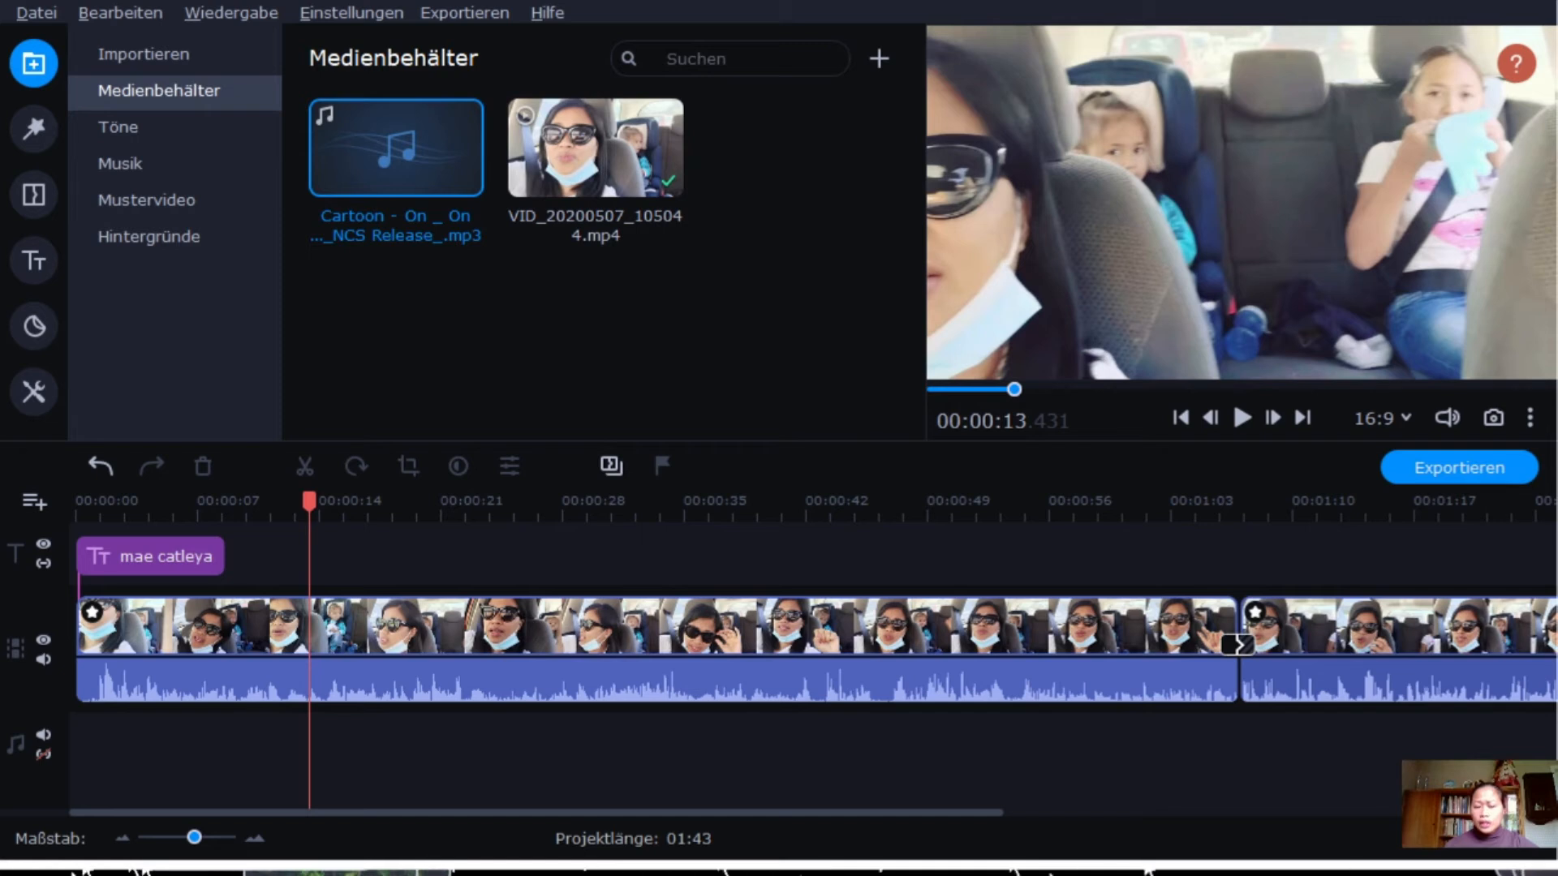
# Preview the imported song, place it at the start of the audio track and play the opening with it
pyautogui.click(473, 190)
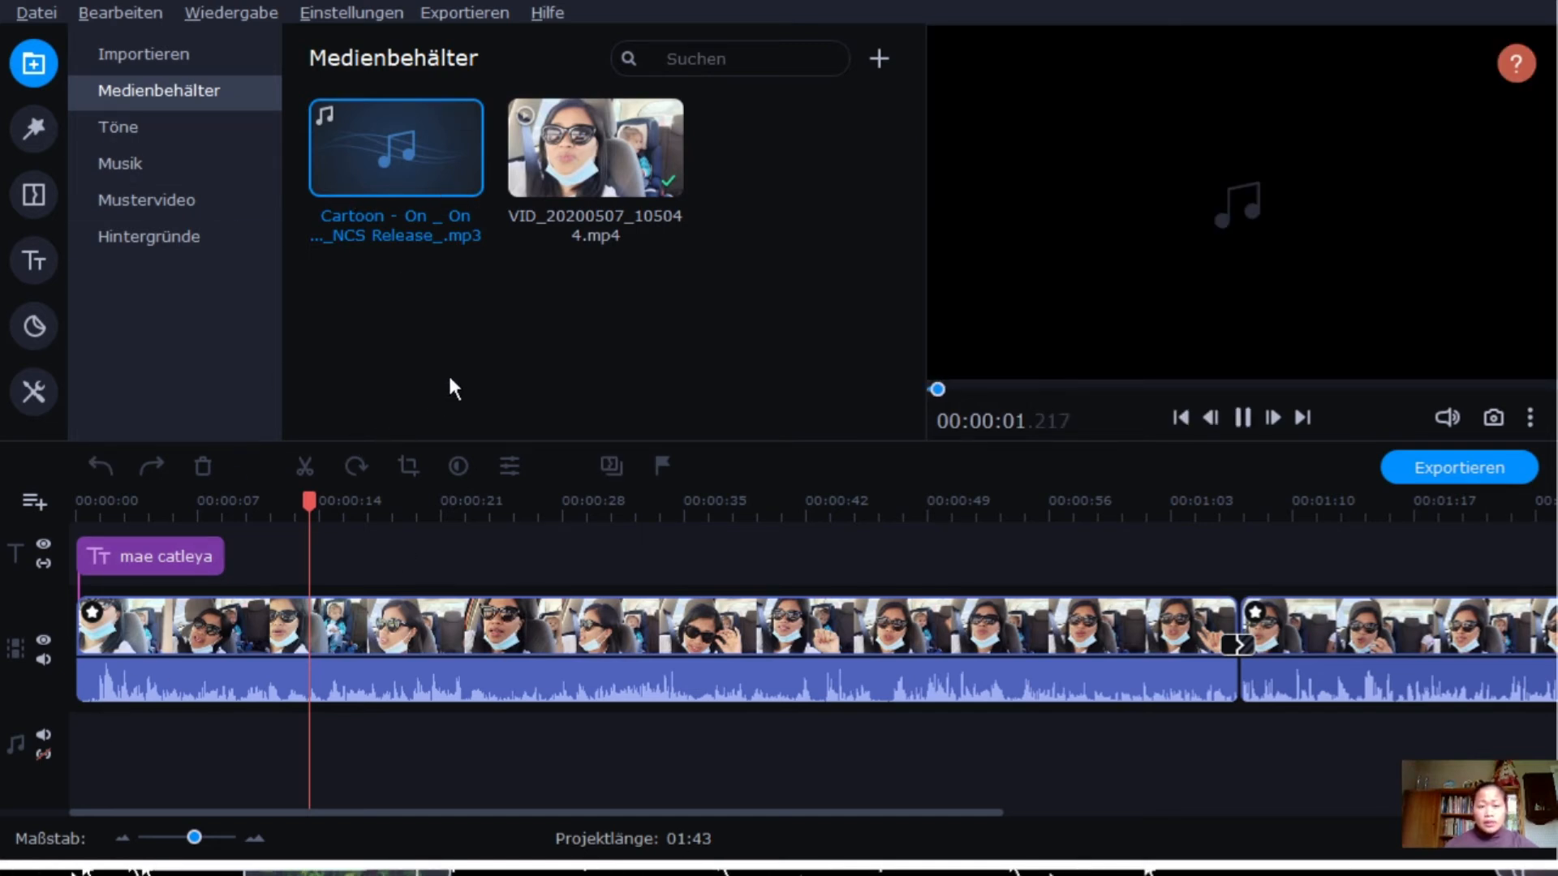
pyautogui.moveTo(474, 183); pyautogui.dragTo(391, 584)
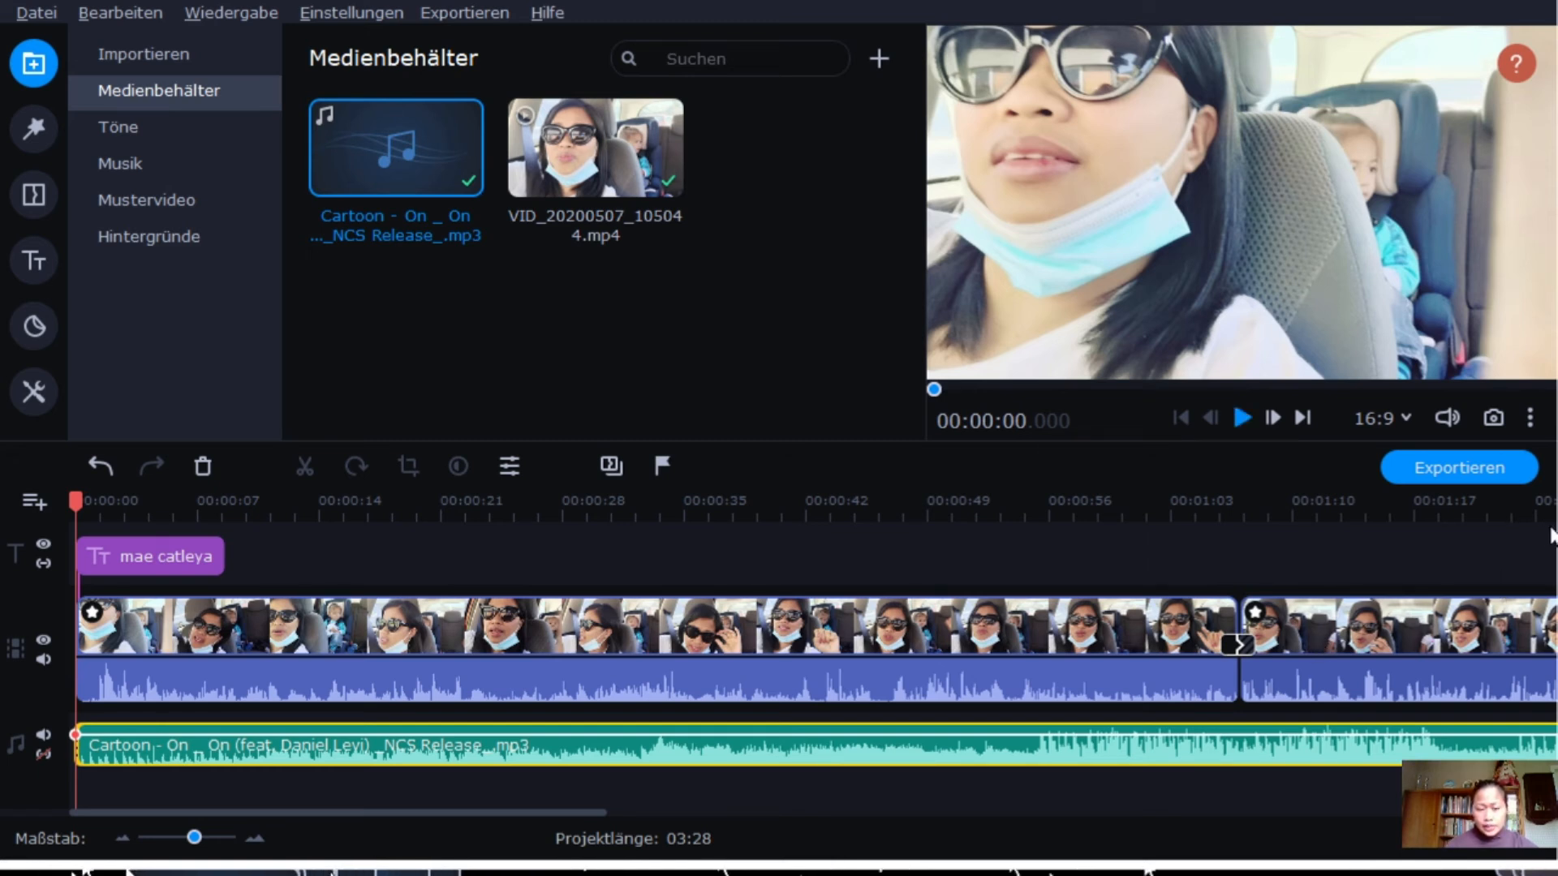
pyautogui.press('space')
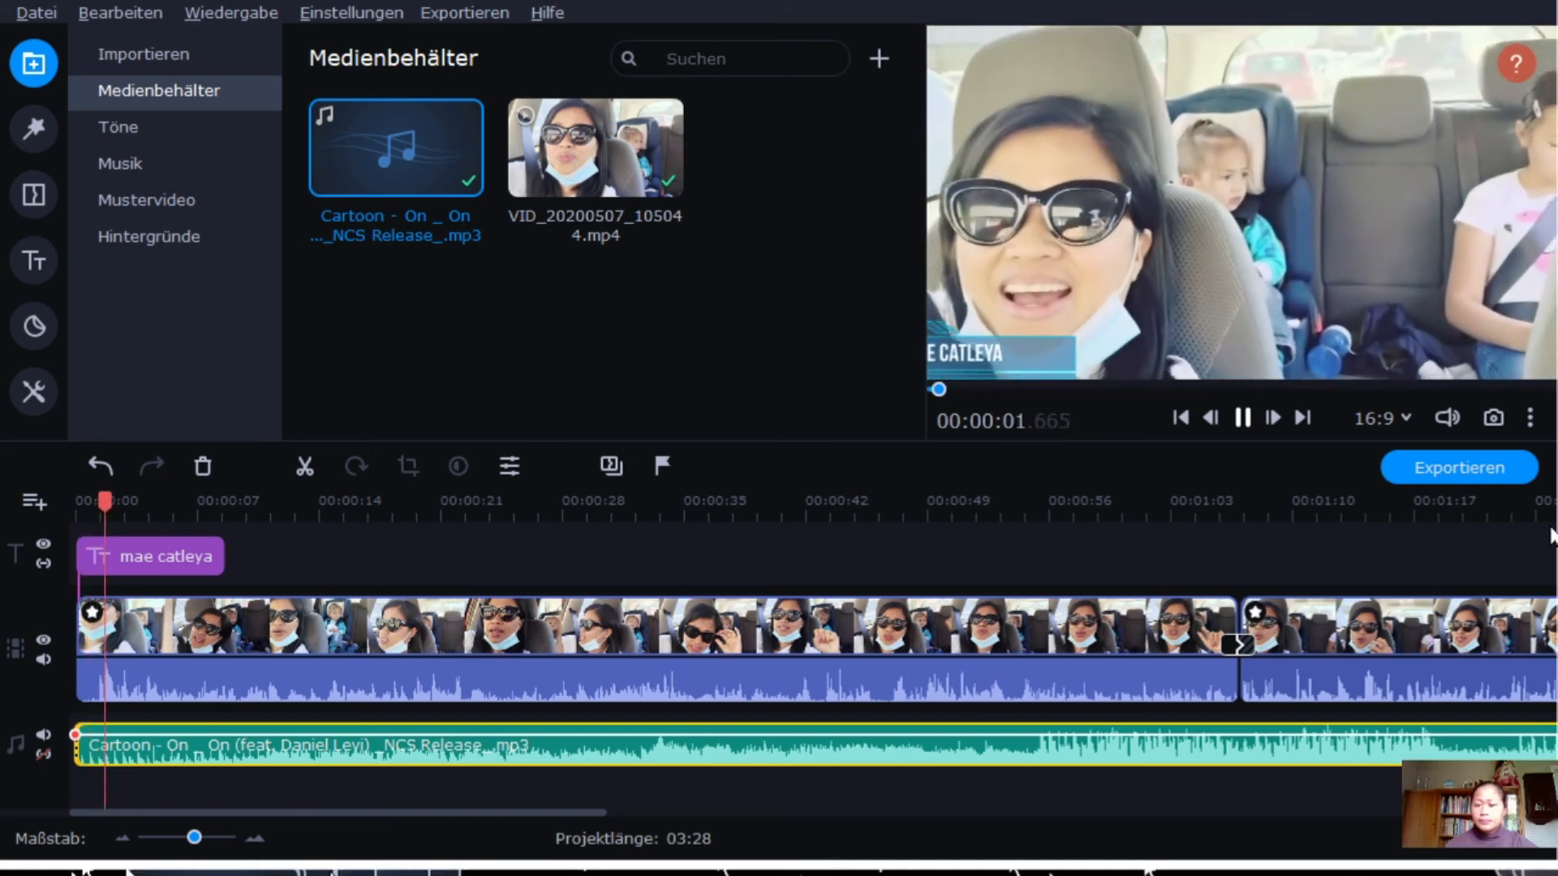
pyautogui.press('space')
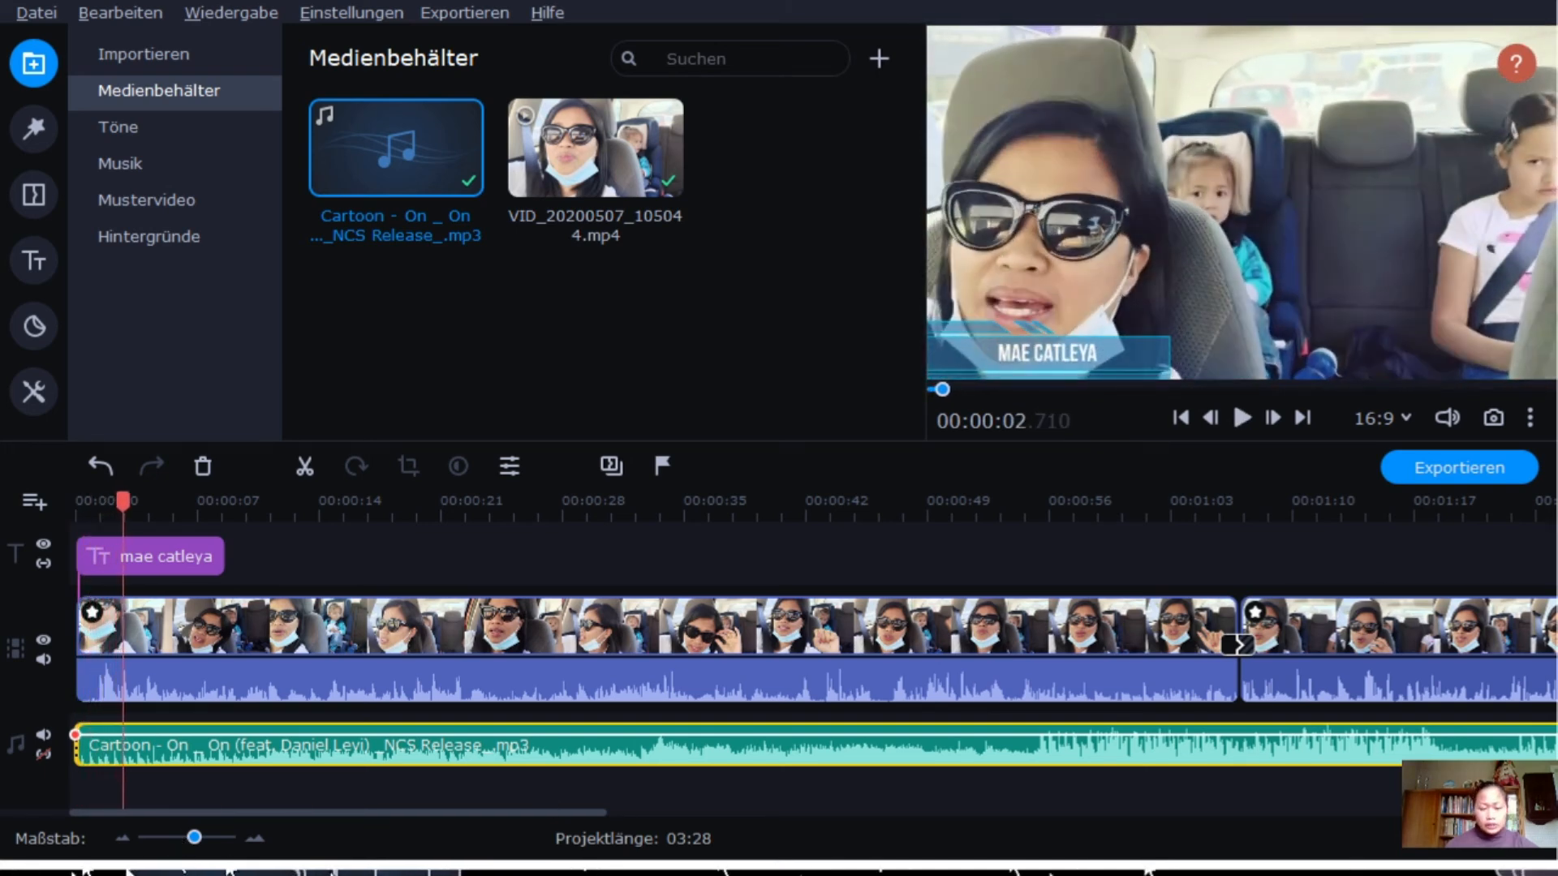
# Lower the music clip's volume to 15% and play the project from the start to check the balance
pyautogui.doubleClick(142, 748)
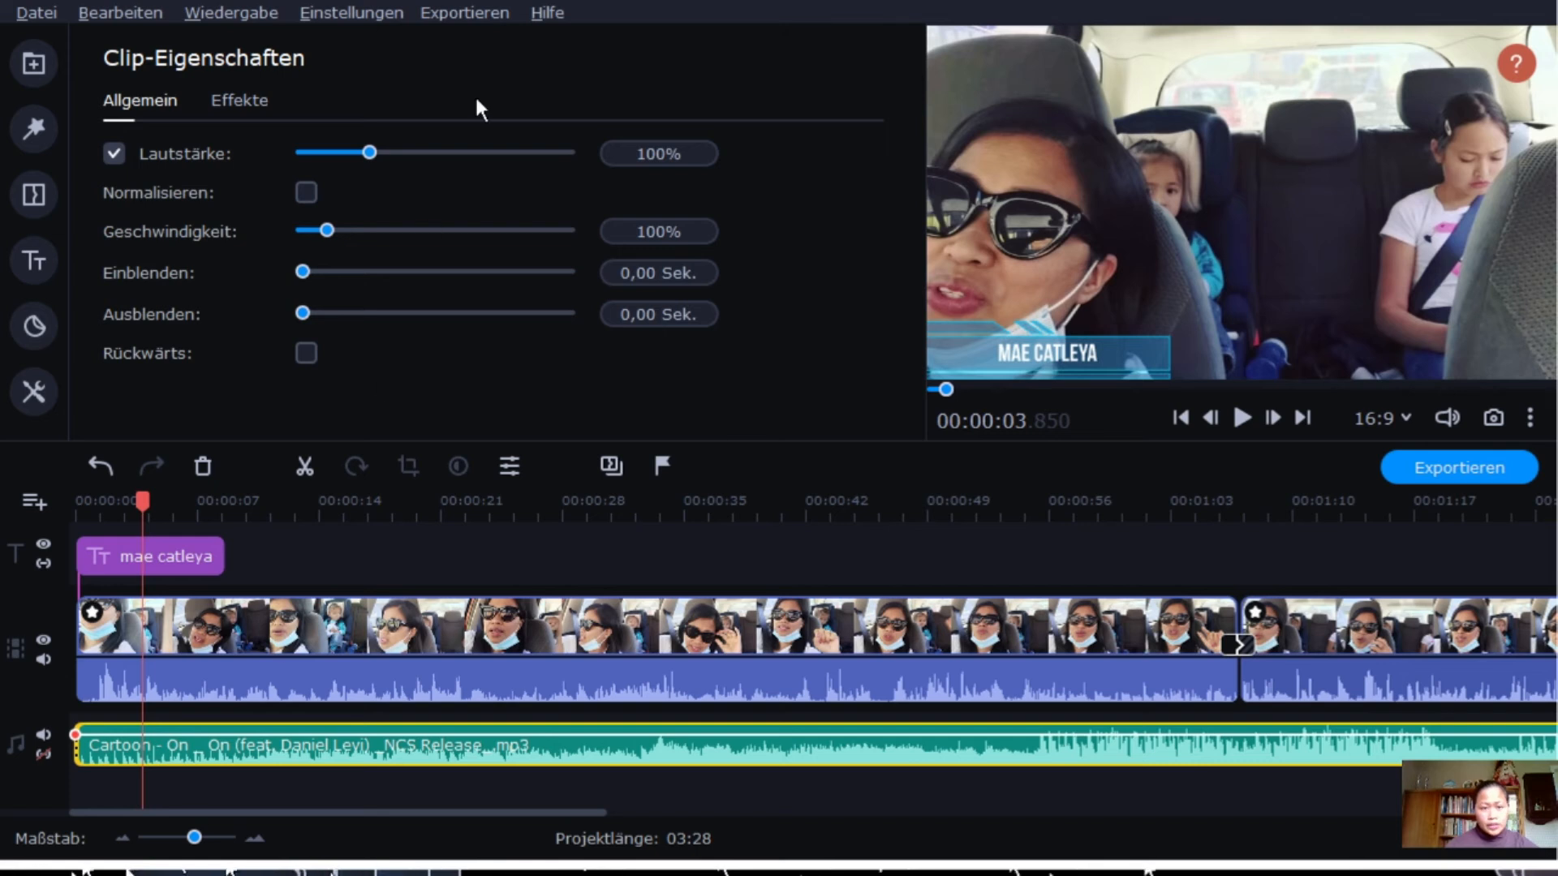
pyautogui.moveTo(369, 153); pyautogui.dragTo(337, 152)
pyautogui.moveTo(419, 193); pyautogui.dragTo(387, 191)
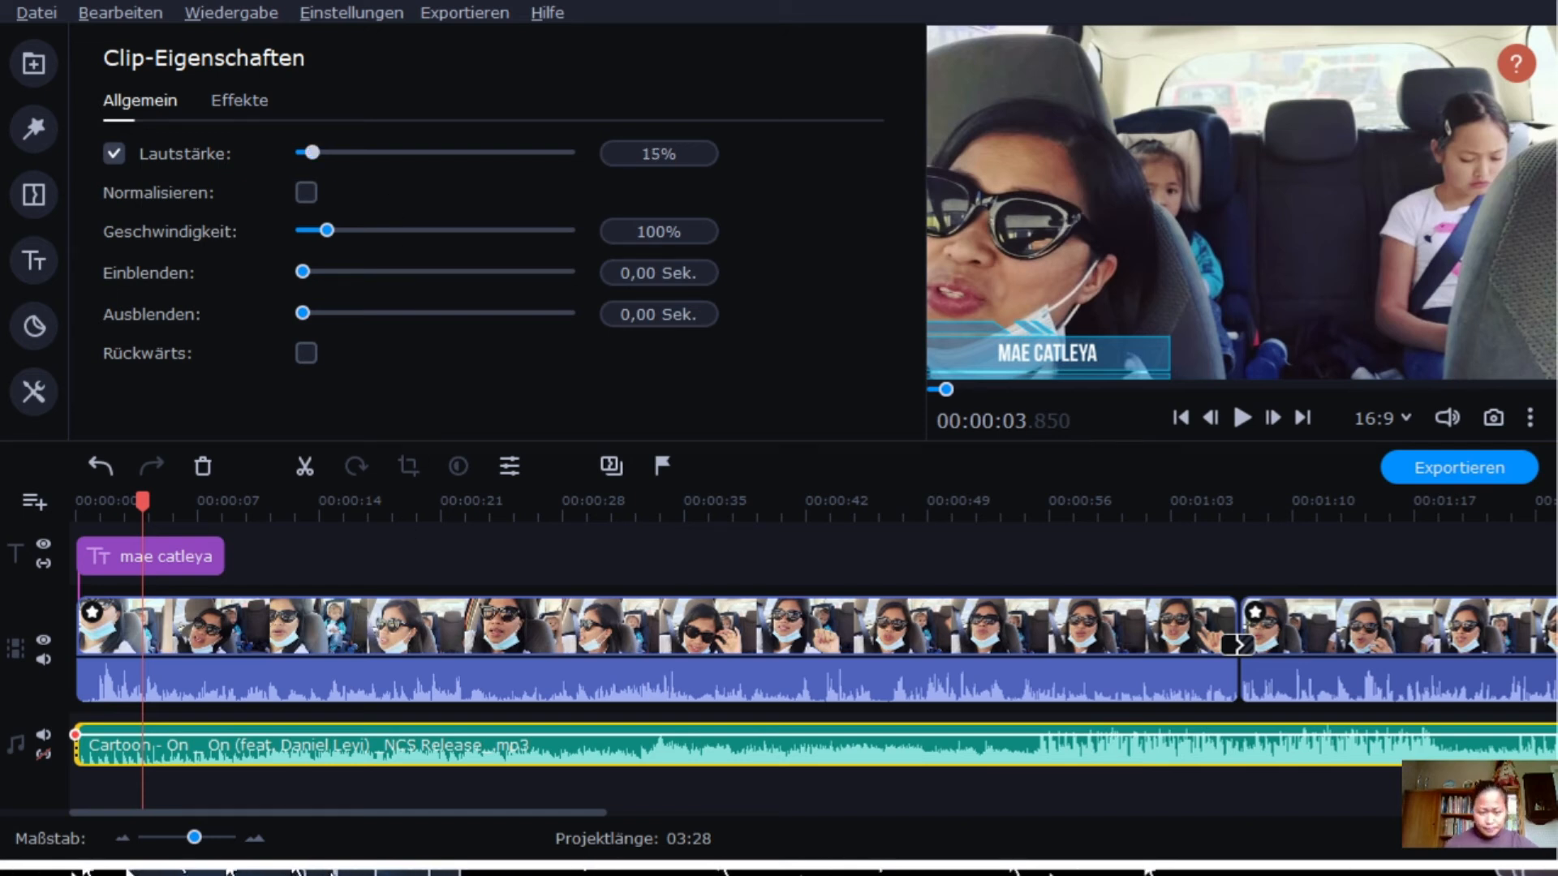
pyautogui.moveTo(181, 630); pyautogui.dragTo(65, 625)
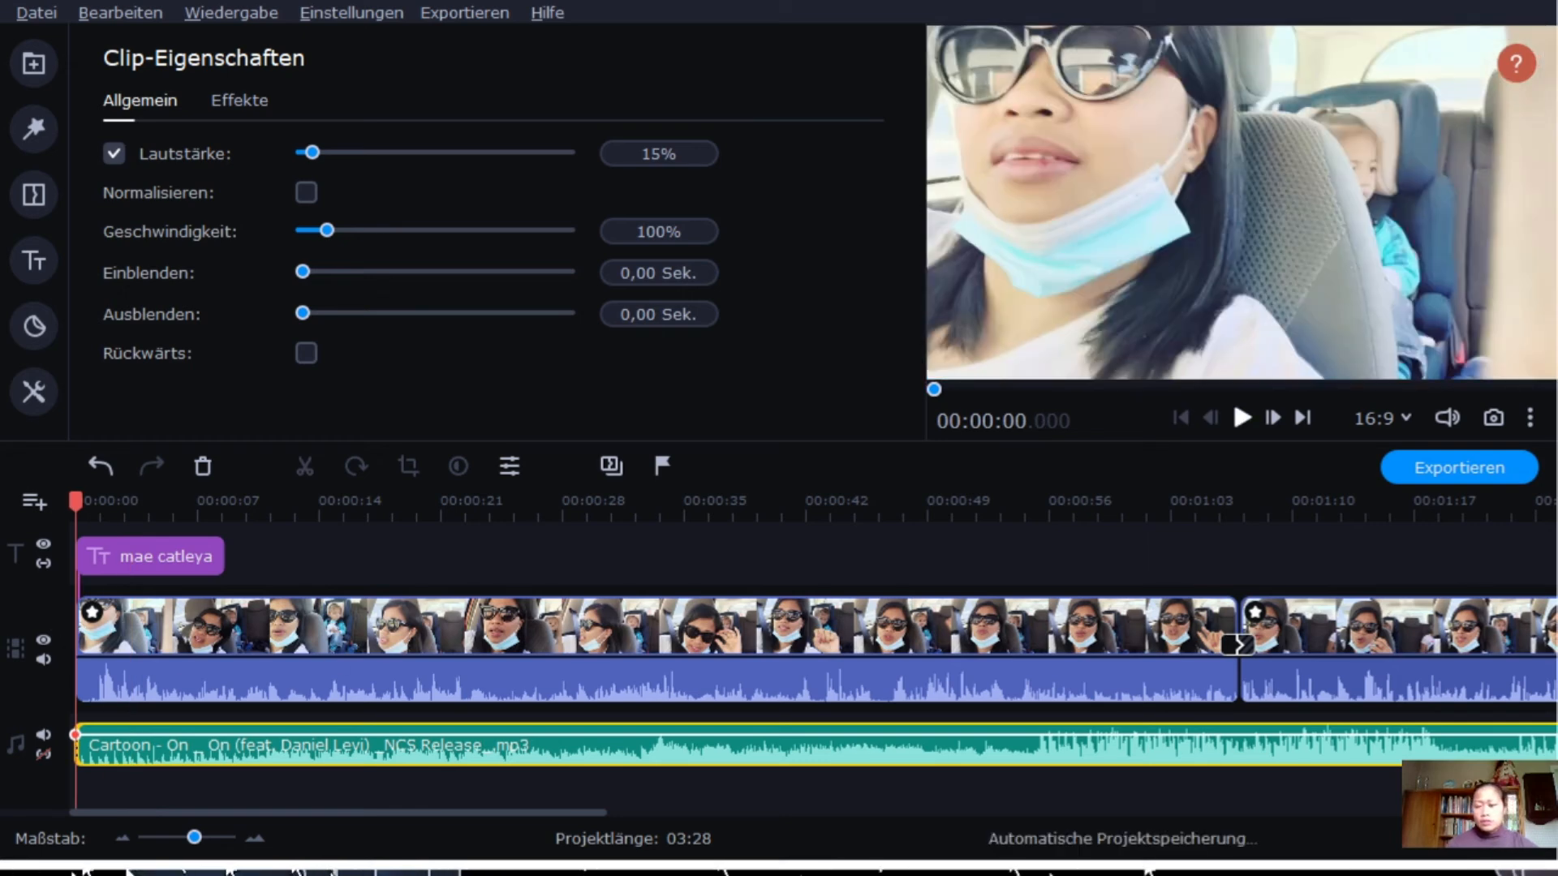
pyautogui.press('space')
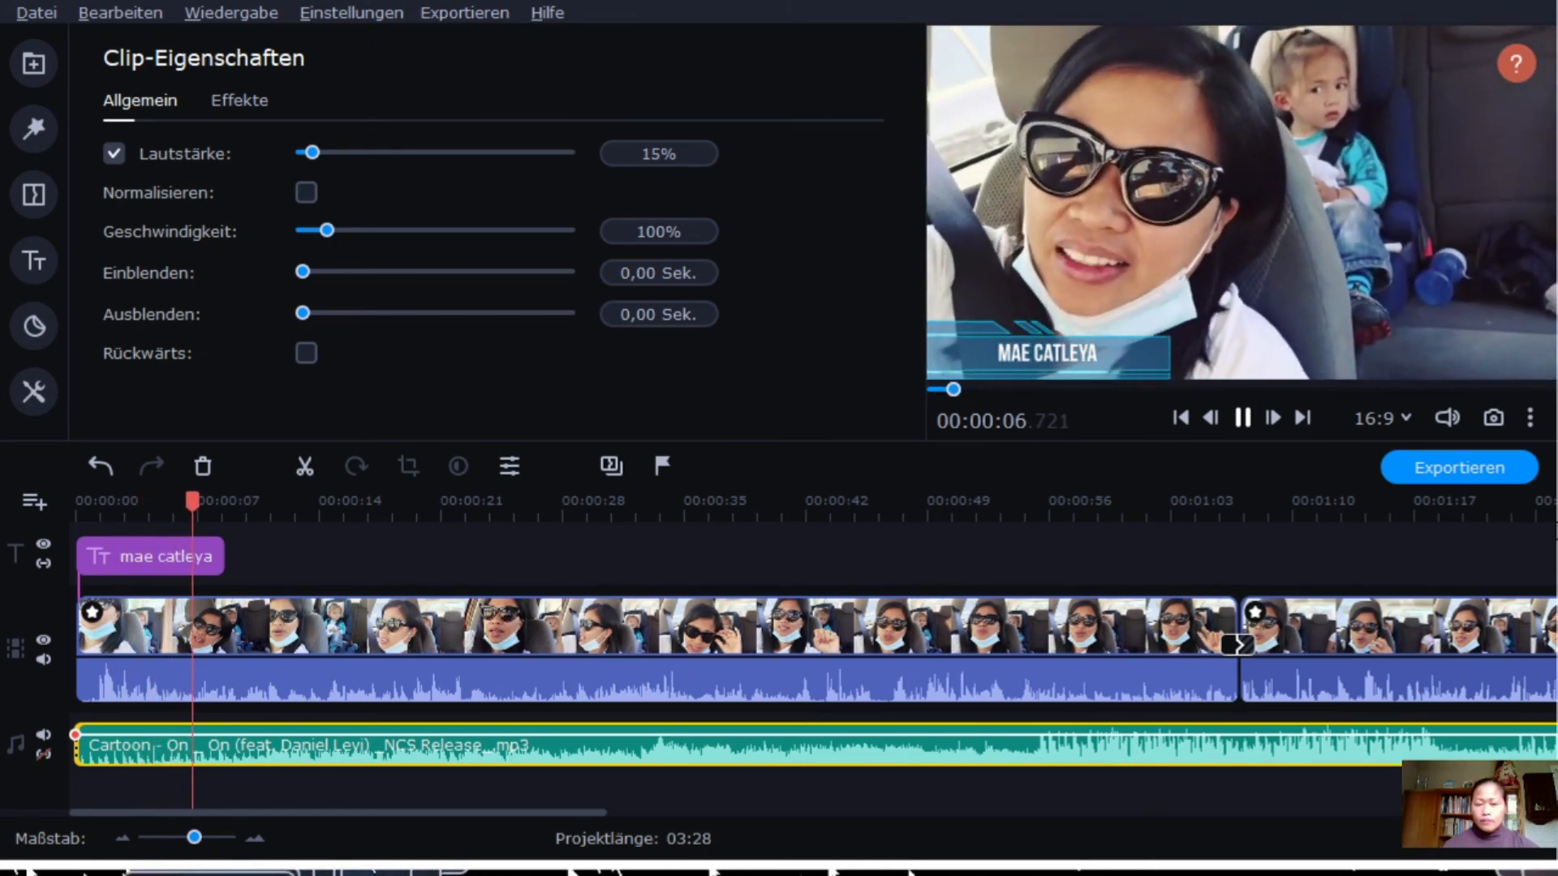
pyautogui.press('space')
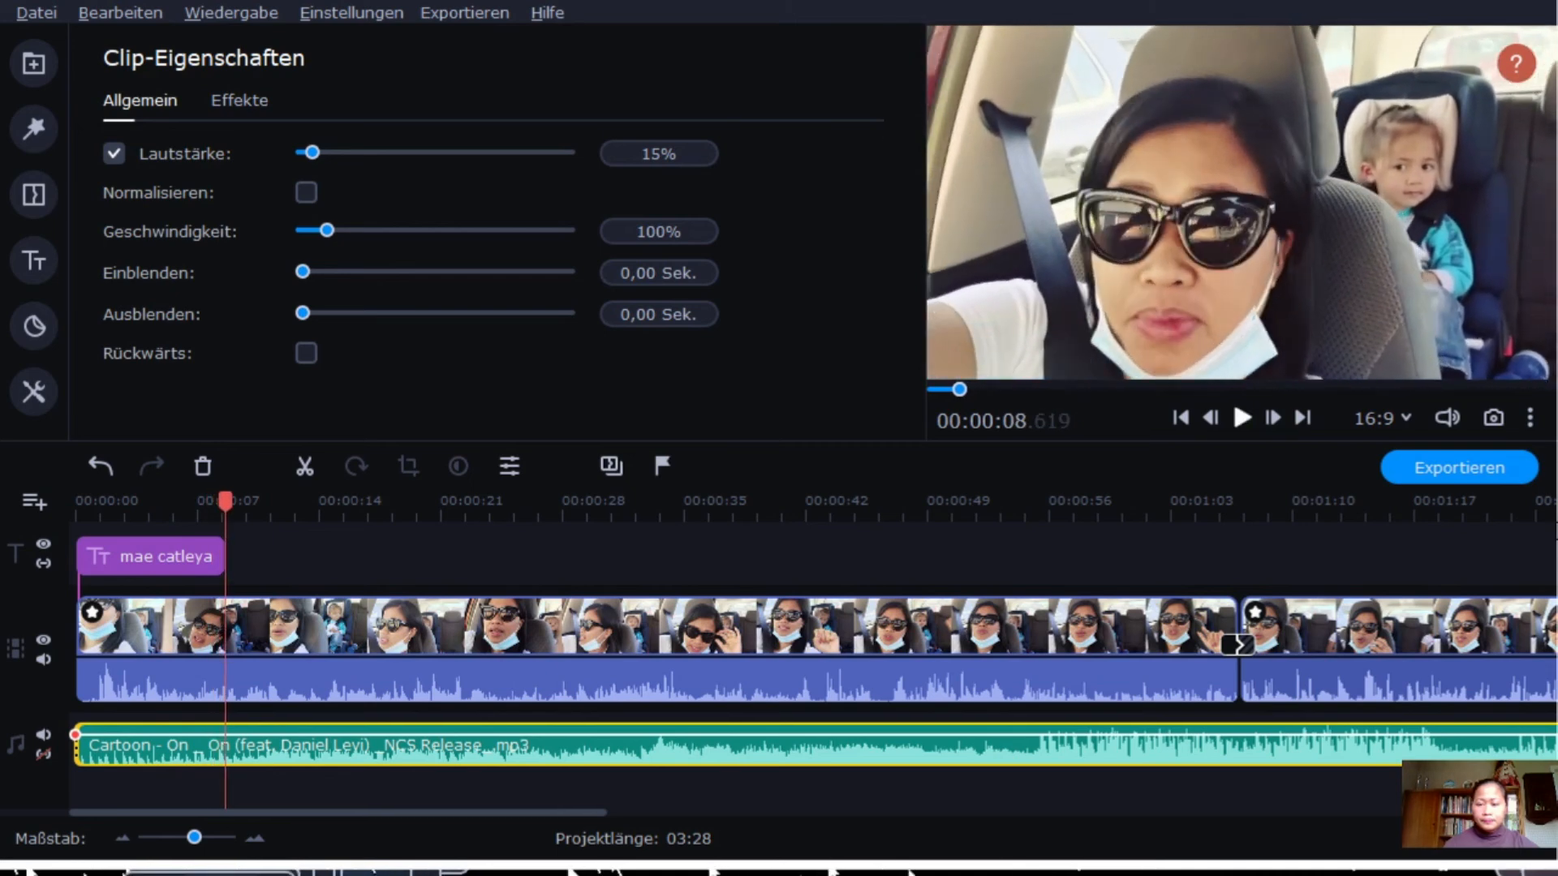
# Split the music clip at the end of the video, about 01:43, and delete the surplus music after it
pyautogui.moveTo(339, 812); pyautogui.dragTo(661, 812)
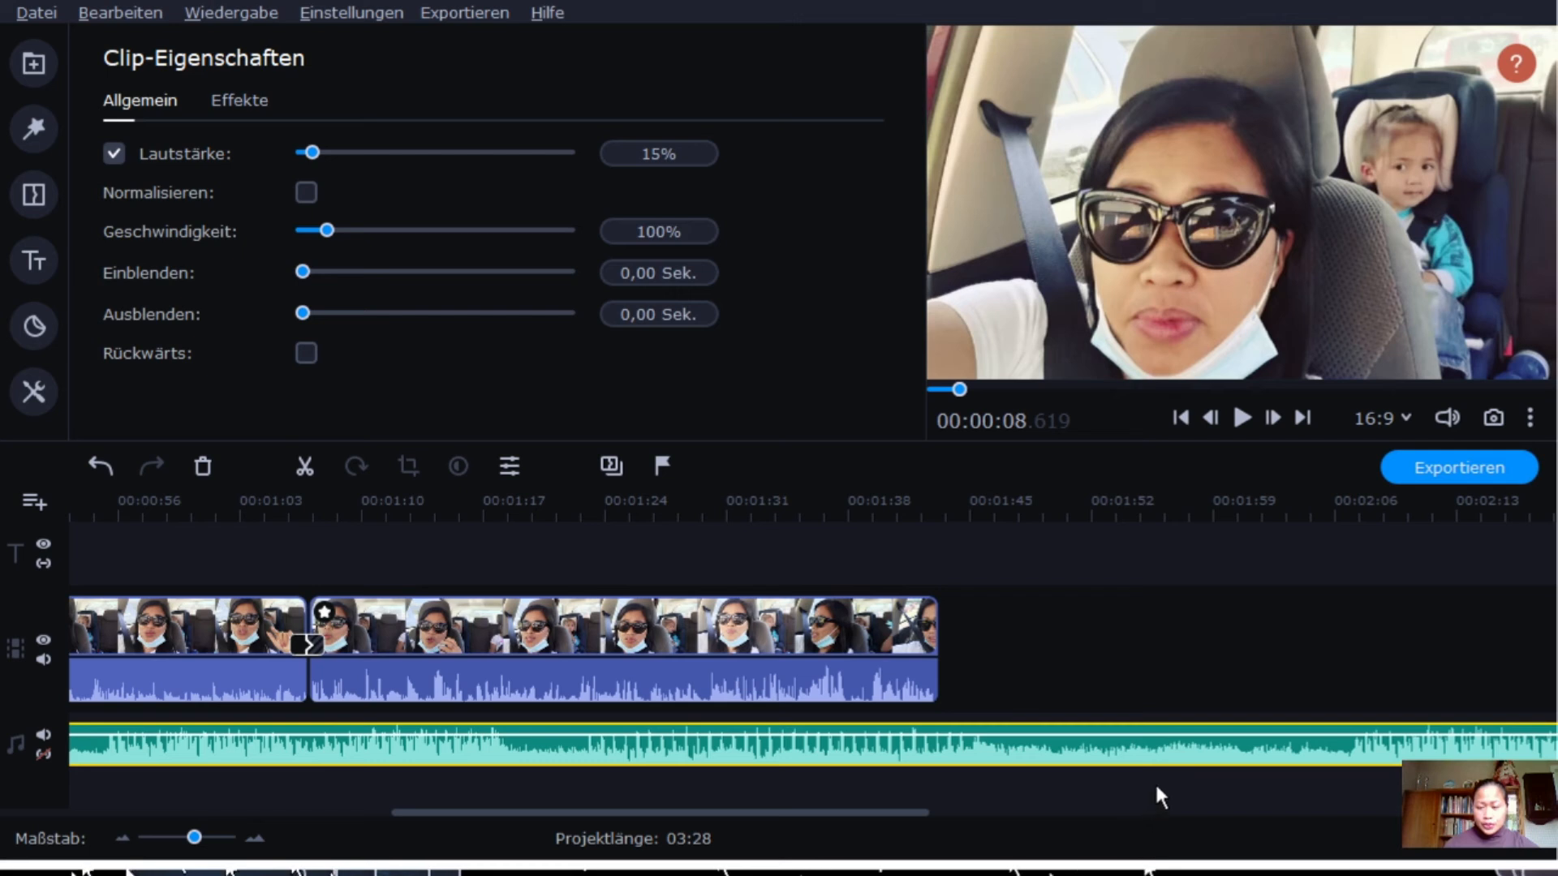
pyautogui.click(939, 503)
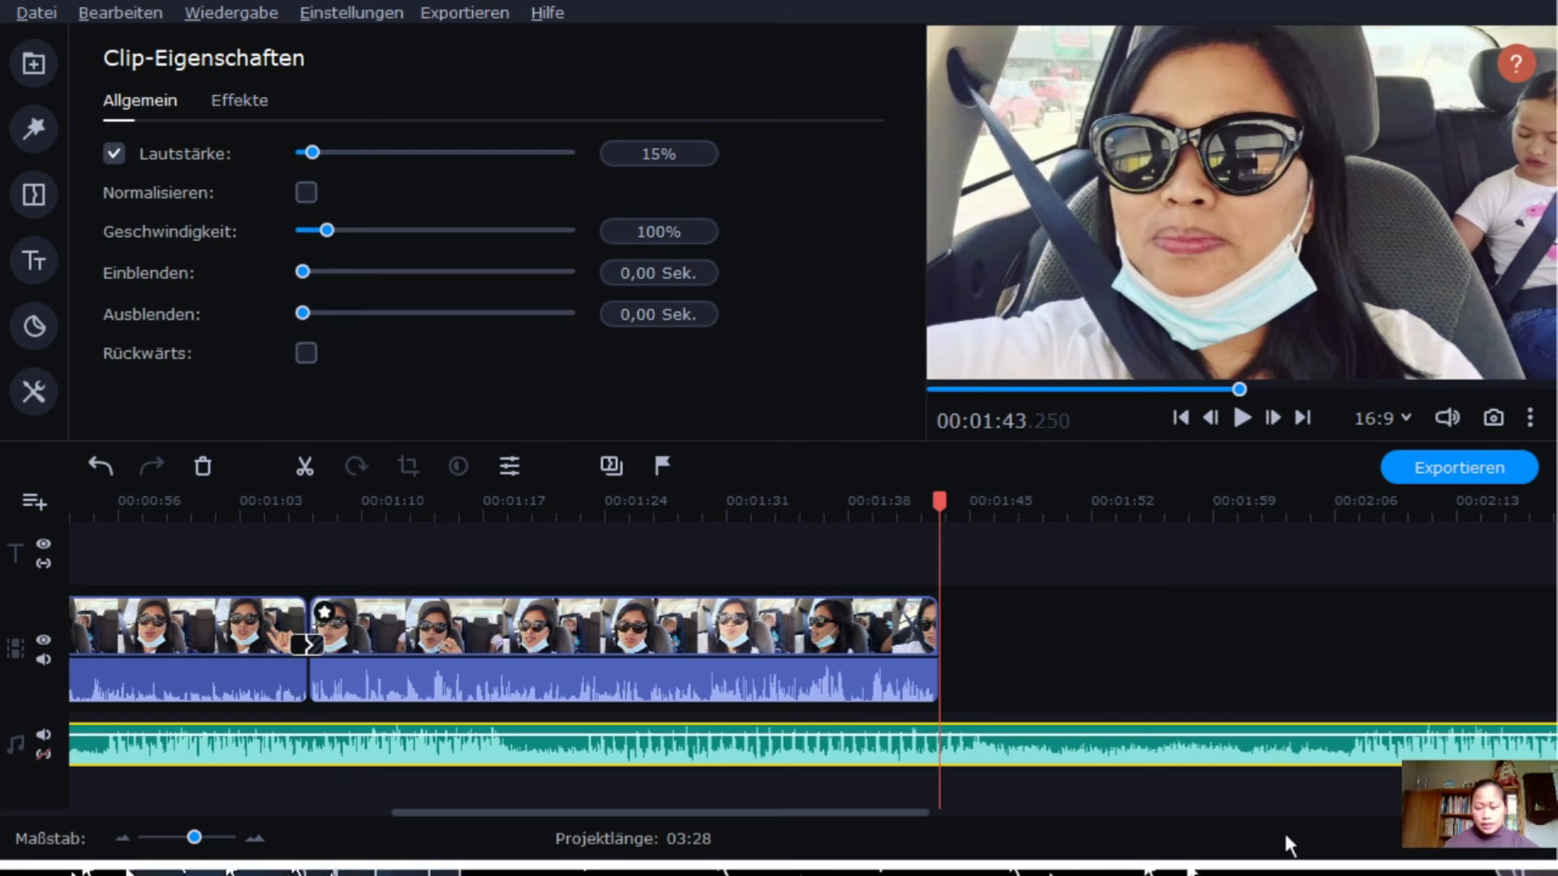
pyautogui.click(304, 467)
pyautogui.click(1071, 745)
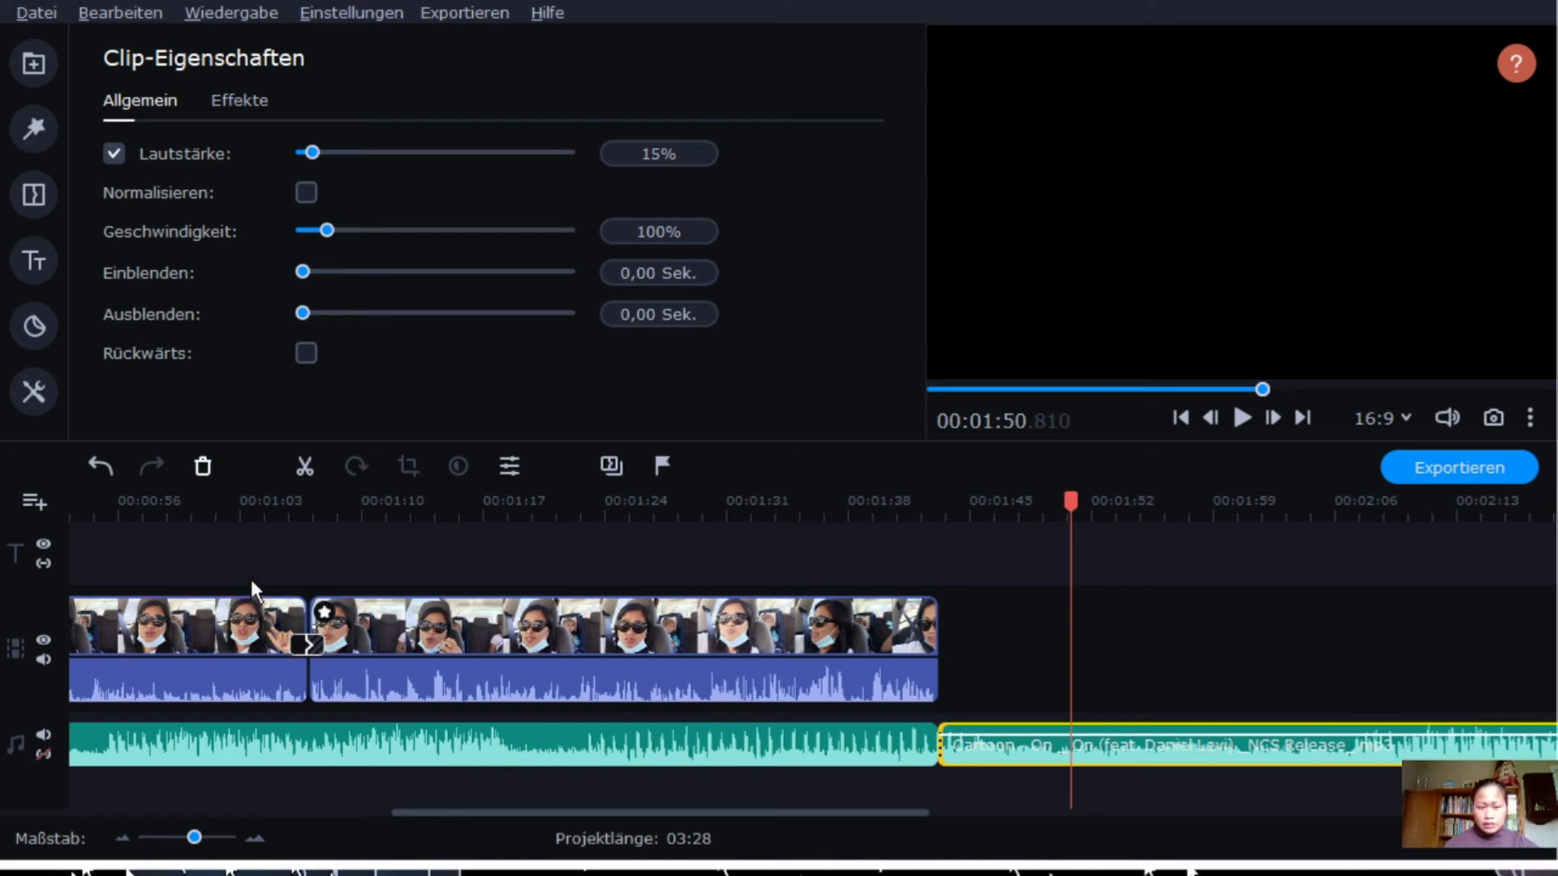
pyautogui.press('Delete')
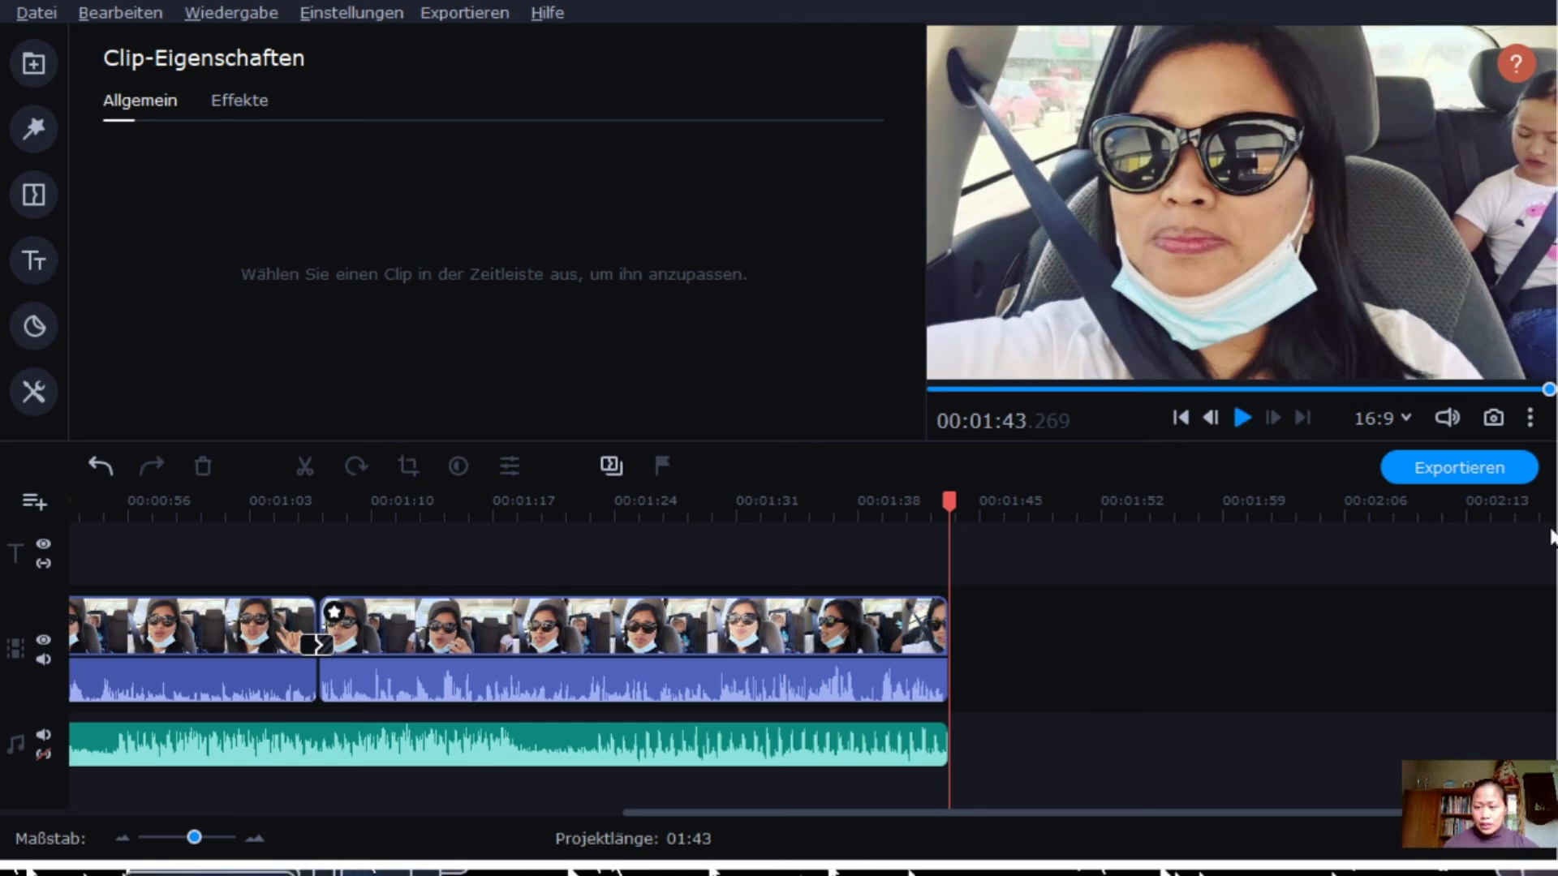
# Play the project from its start and again around the second clip to review the video with music
pyautogui.press('space')
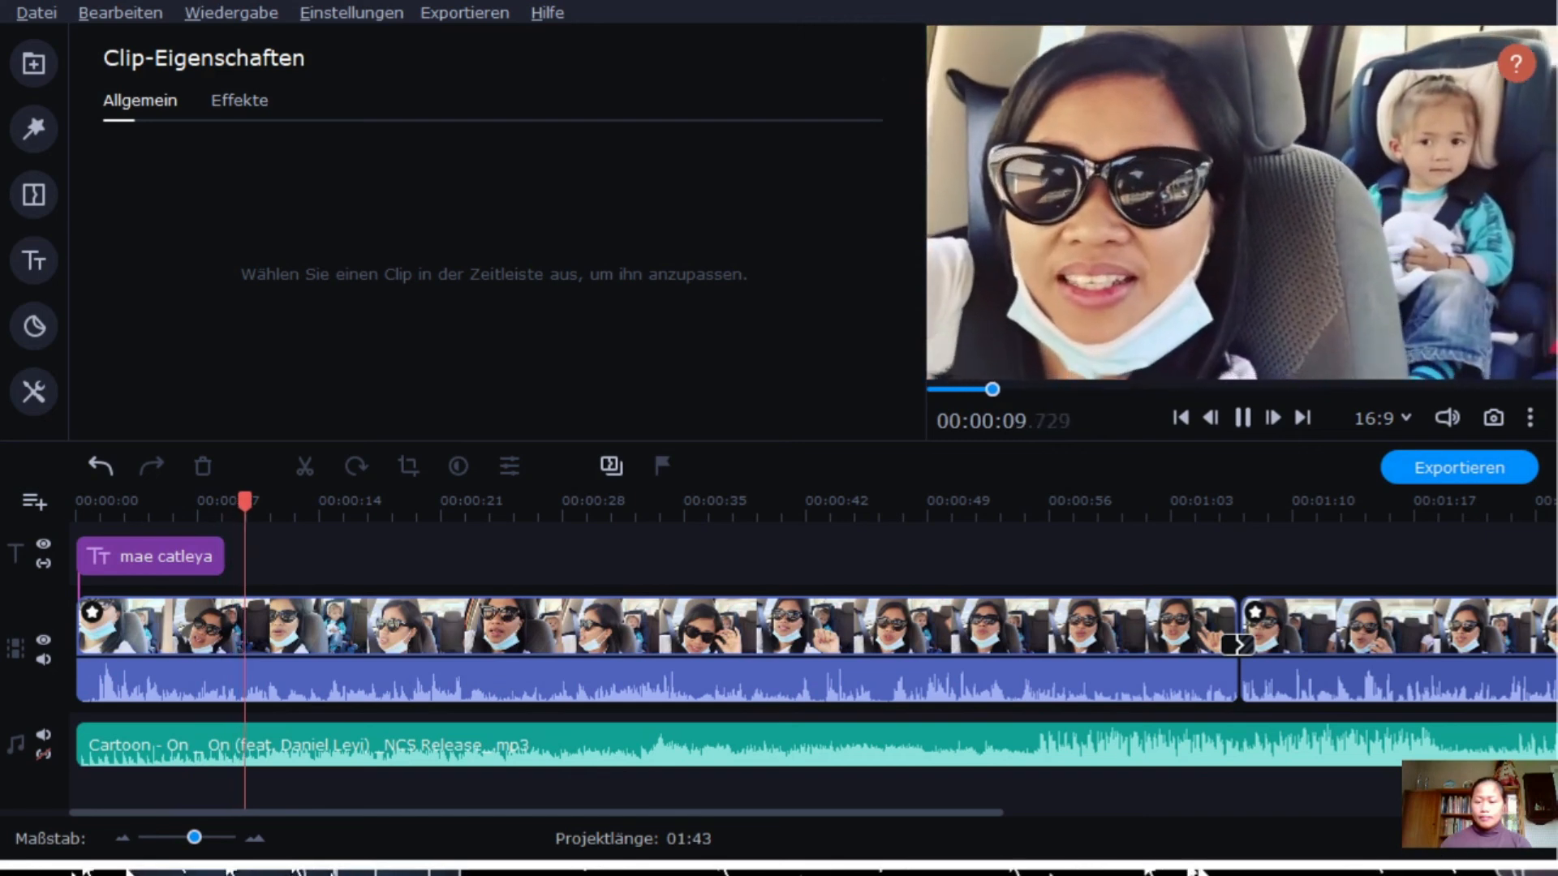
pyautogui.click(1166, 628)
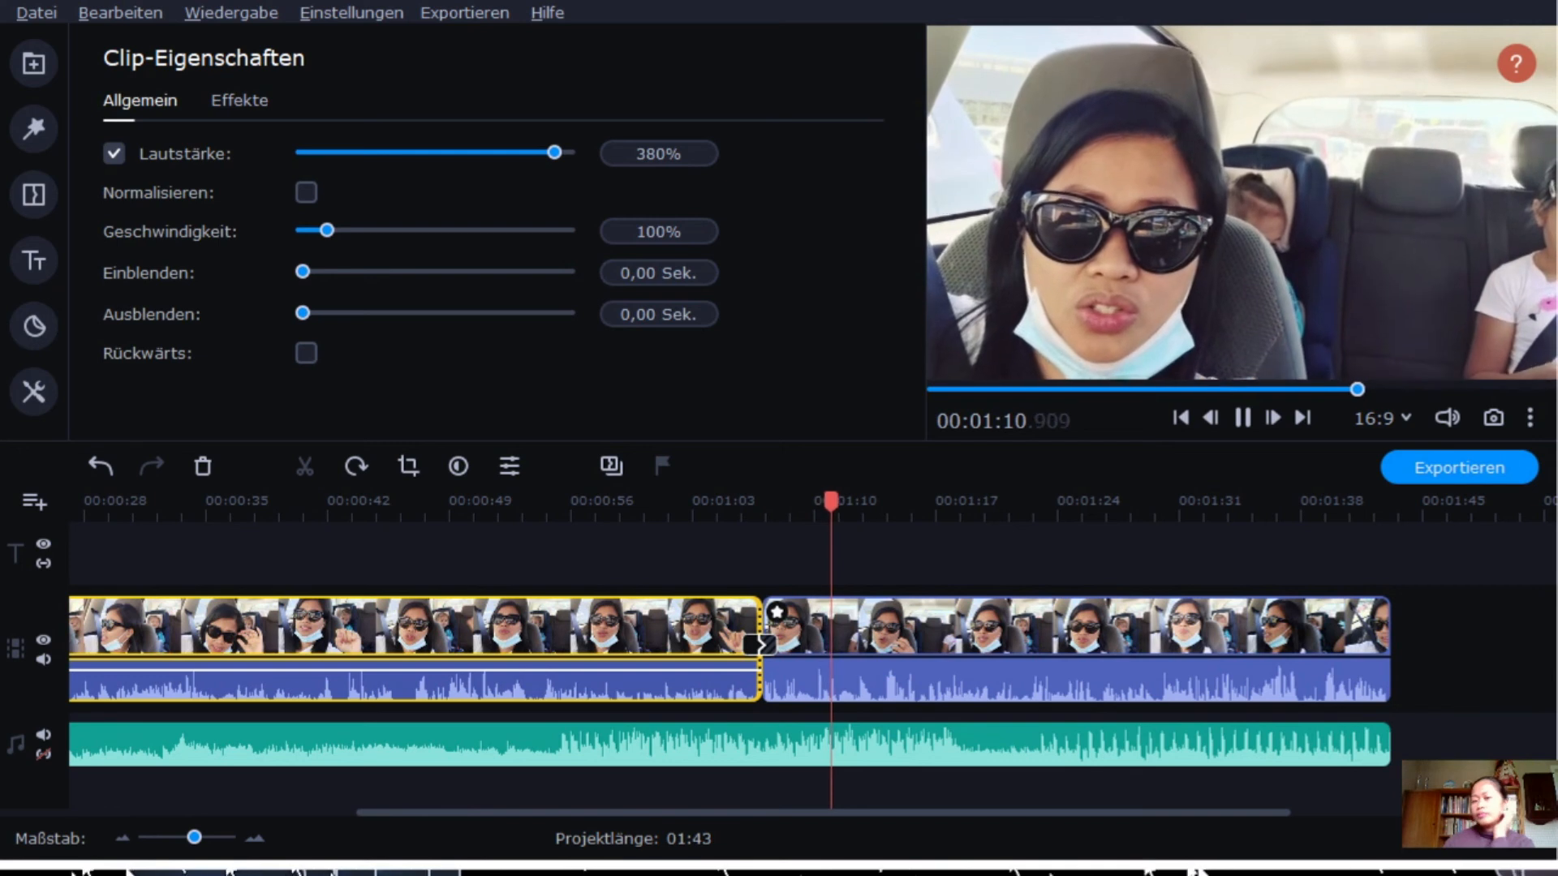
pyautogui.press('space')
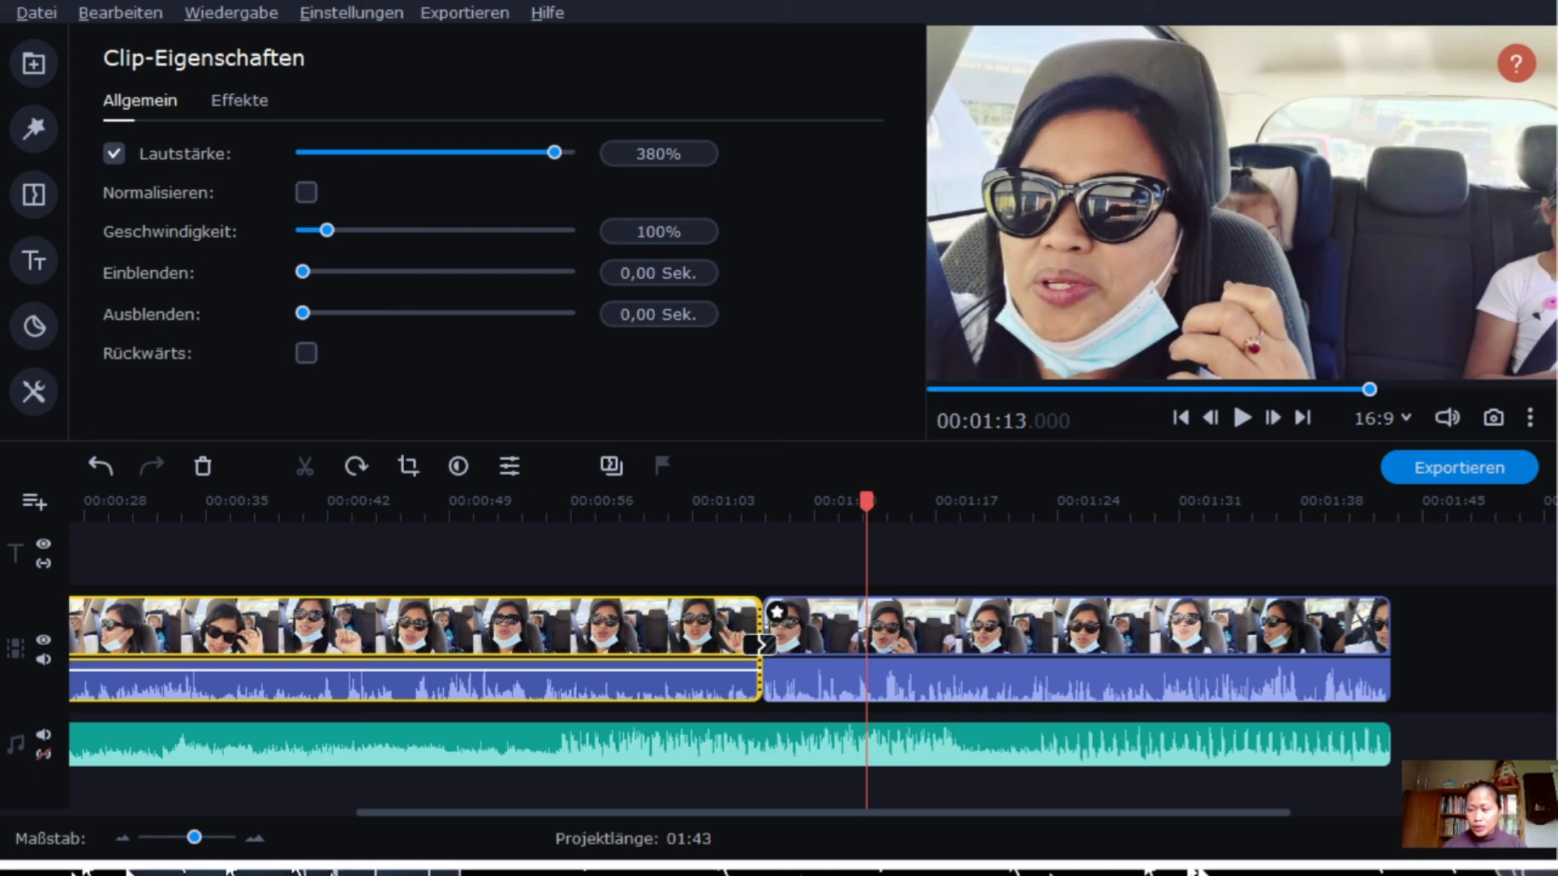
# Open the export settings for saving the finished project as an MP4 video
pyautogui.click(1459, 467)
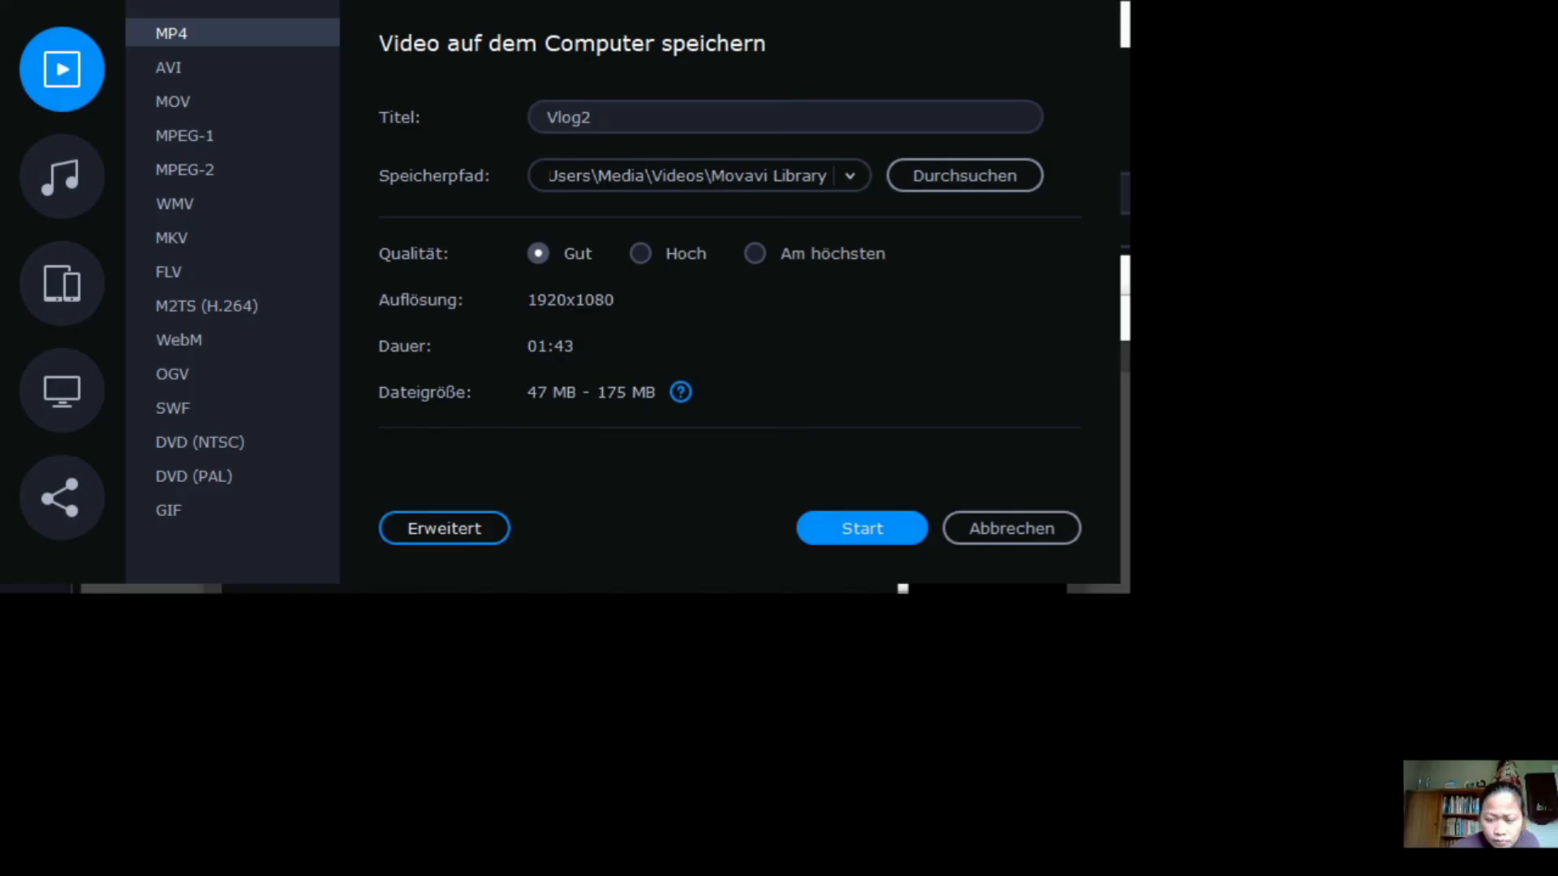